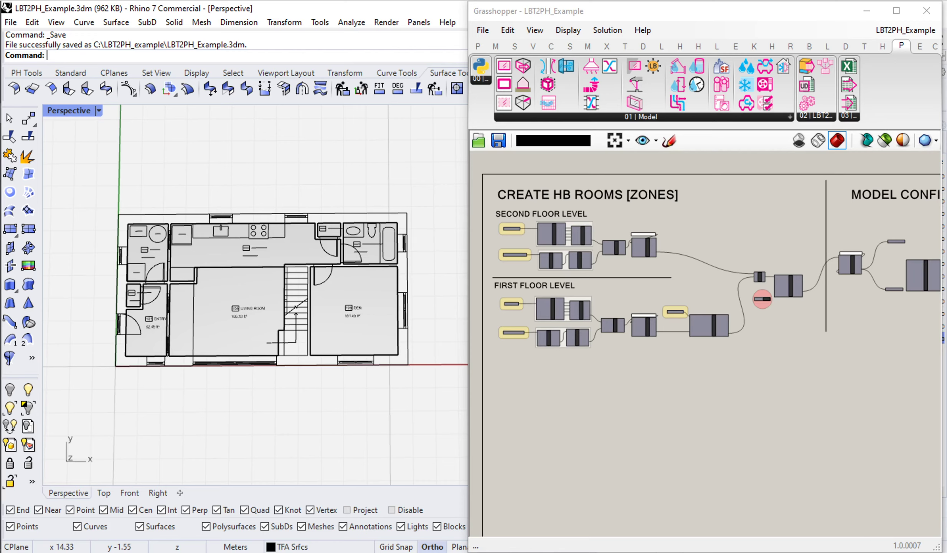
- Zoom and pan the Grasshopper canvas to centre the PHPP Spaces component and its TFA Surfaces input
{"action": "left_click", "coordinate": [666, 329]}
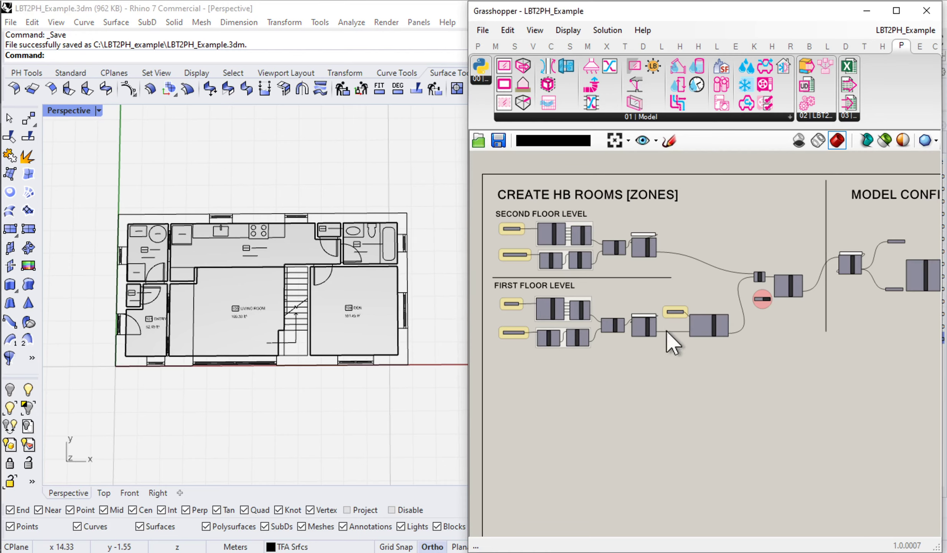
{"action": "scroll", "coordinate": [699, 330], "scroll_direction": "up", "scroll_amount": 8}
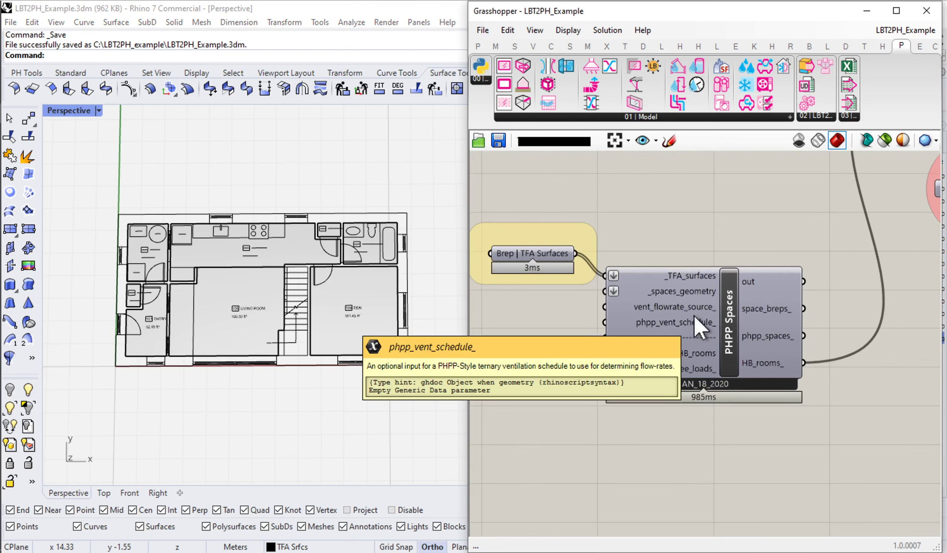
{"action": "right_click_drag", "start_coordinate": [693, 314], "coordinate": [733, 289]}
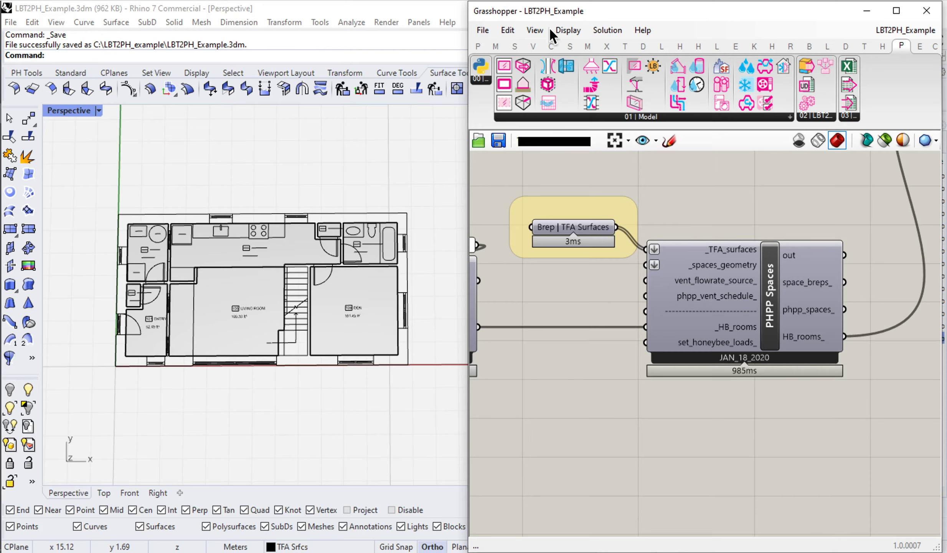
- Minimize Grasshopper and frame the floor plan in Rhino's Perspective viewport
{"action": "left_click", "coordinate": [866, 16]}
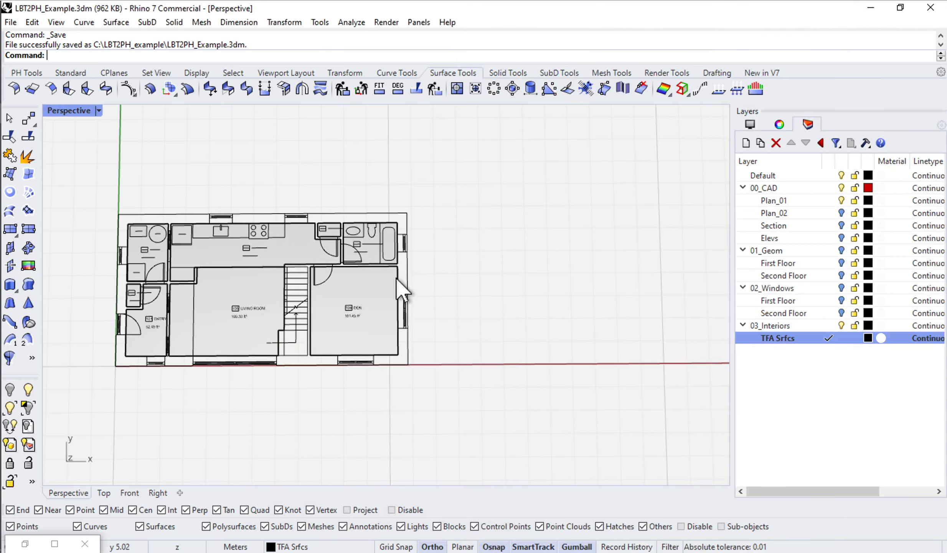
{"action": "scroll", "coordinate": [461, 265], "scroll_direction": "up", "scroll_amount": 5}
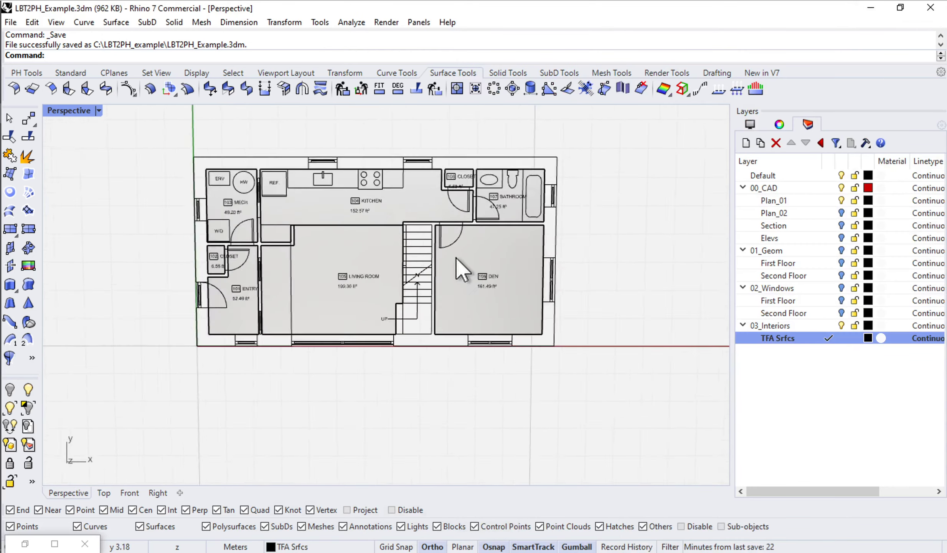
{"action": "right_click_drag", "start_coordinate": [457, 260], "coordinate": [537, 319], "text": "shift"}
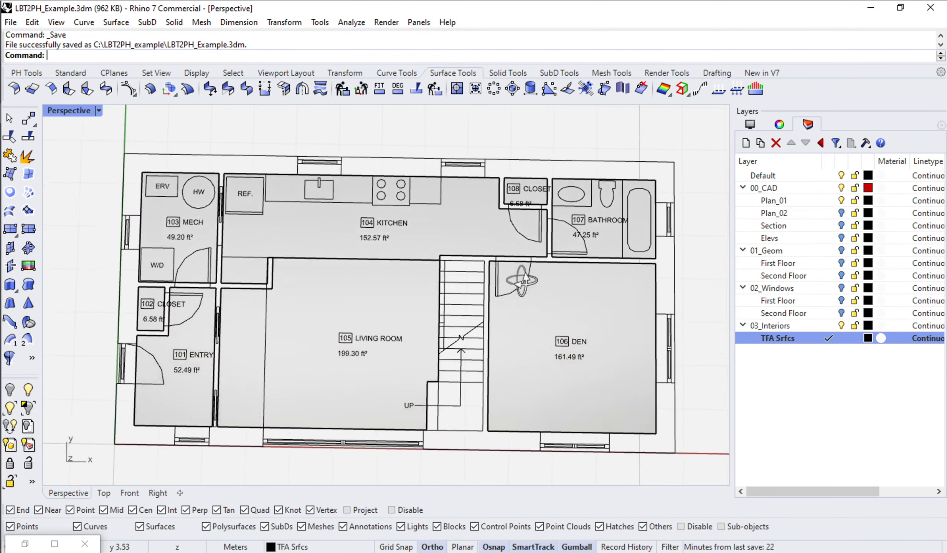
- Select the MECH, kitchen, living, den and bathroom floor surfaces, ending on the bathroom
{"action": "left_click", "coordinate": [146, 237]}
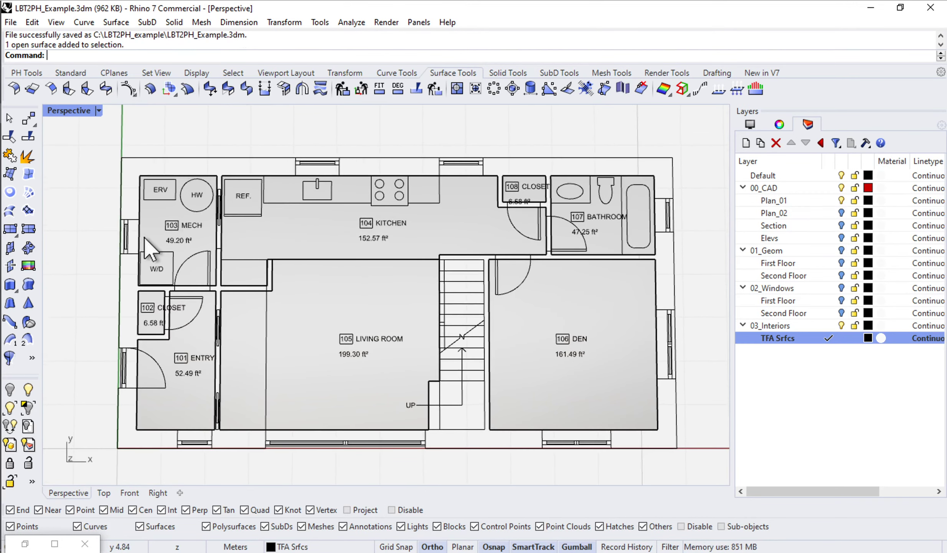
{"action": "left_click", "coordinate": [310, 235]}
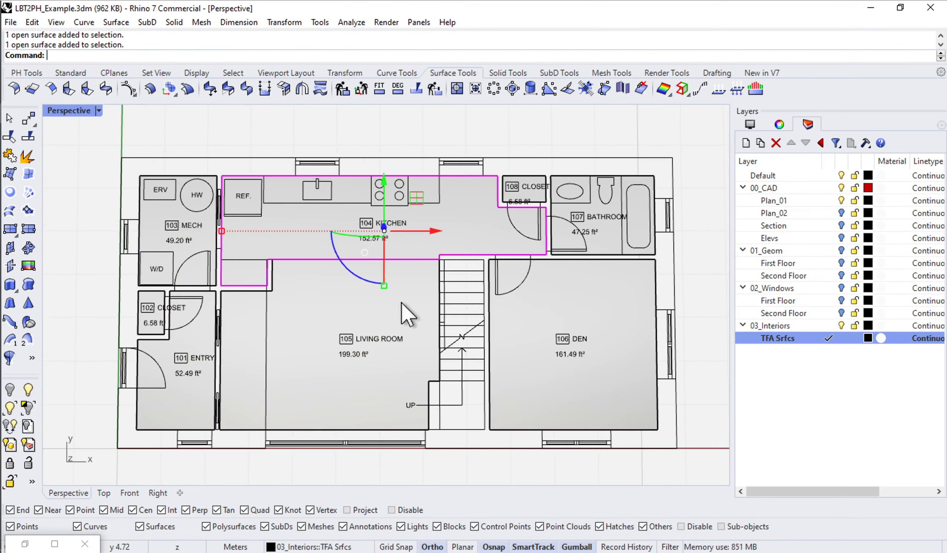
{"action": "left_click", "coordinate": [418, 314]}
{"action": "left_click", "coordinate": [571, 298]}
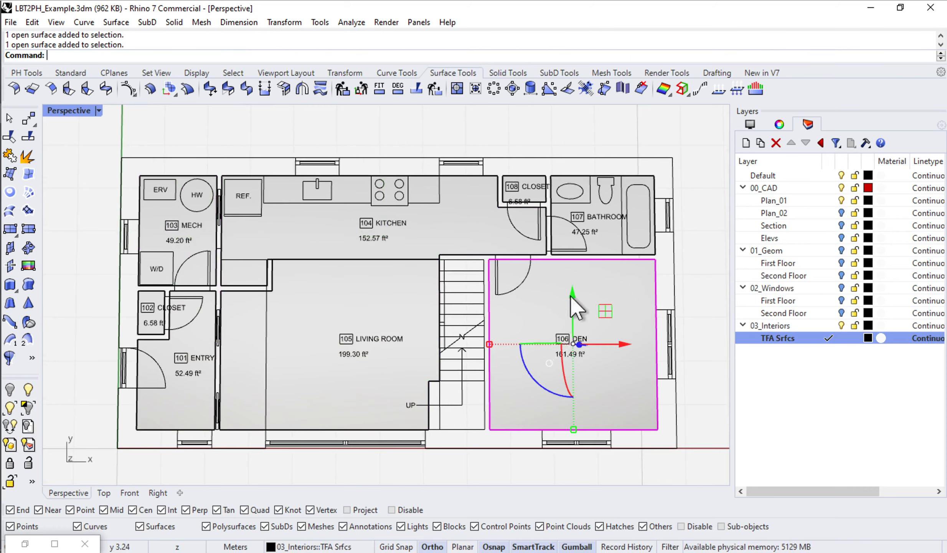
{"action": "left_click", "coordinate": [612, 250]}
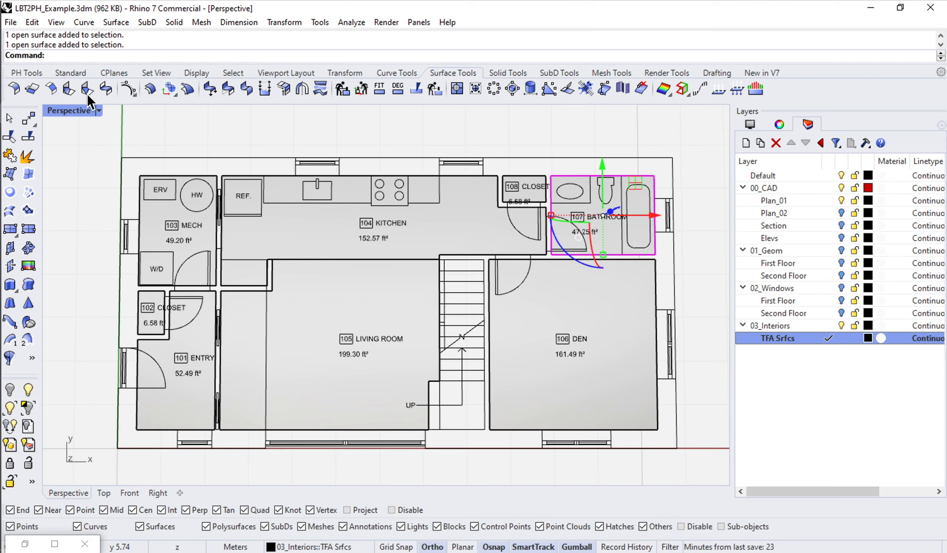
- Switch to the PH Tools ribbon and zoom in on the bathroom floor surface
{"action": "left_click", "coordinate": [26, 69]}
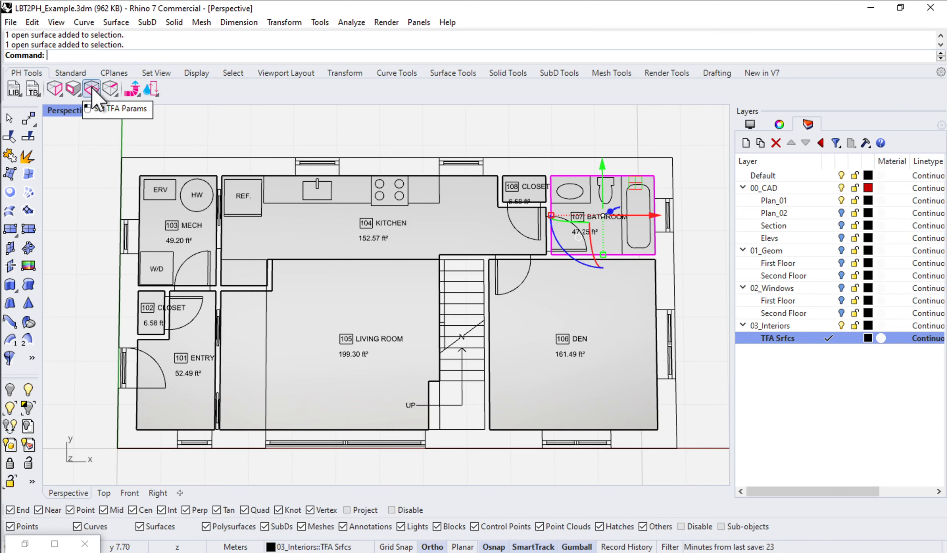
{"action": "scroll", "coordinate": [615, 222], "scroll_direction": "up", "scroll_amount": 5}
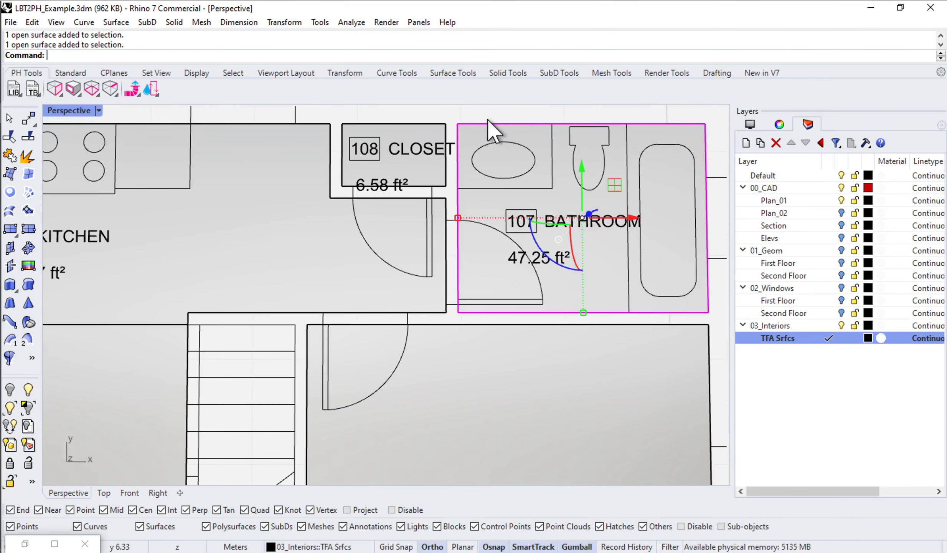
- Enter room number 107 and name BATH for the bathroom surface, keeping TFA factor 1
{"action": "left_click", "coordinate": [94, 92]}
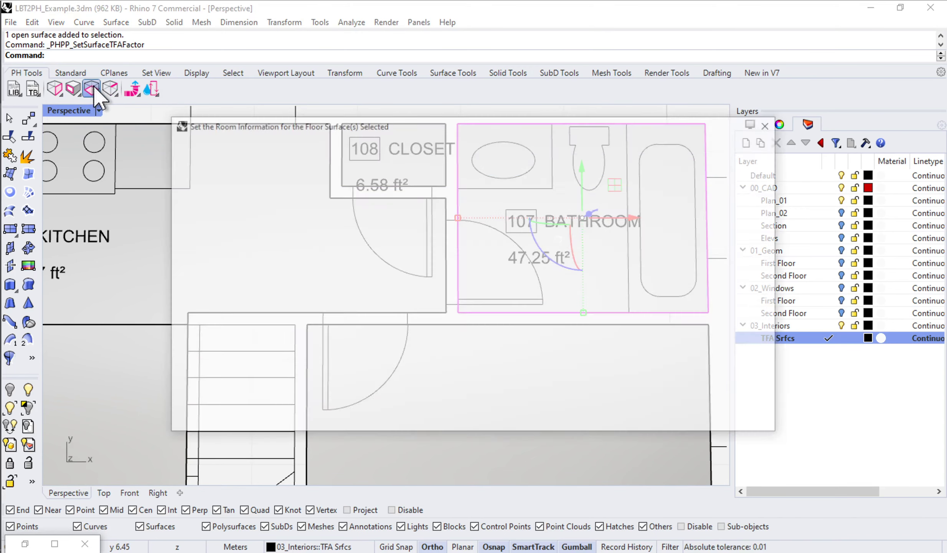
{"action": "left_click_drag", "start_coordinate": [532, 125], "coordinate": [526, 92]}
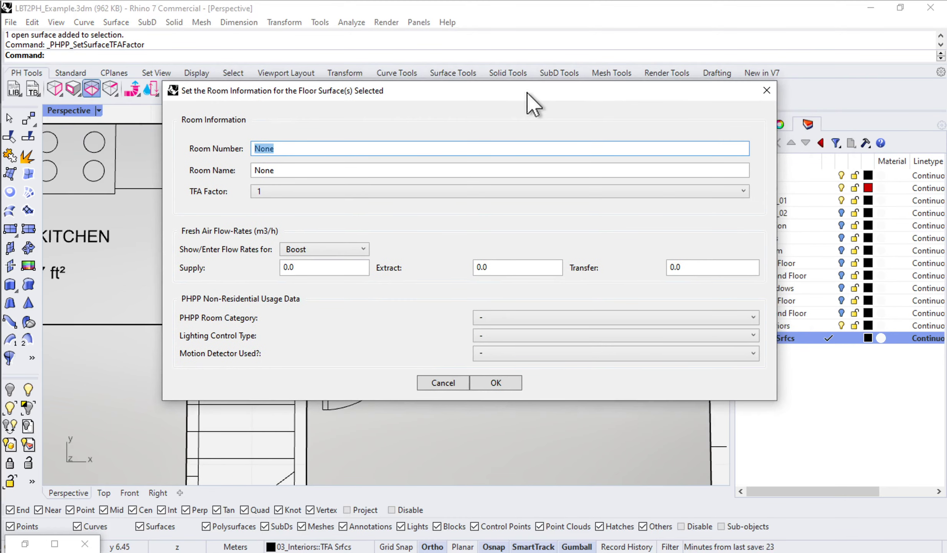
{"action": "left_click_drag", "start_coordinate": [527, 92], "coordinate": [524, 161]}
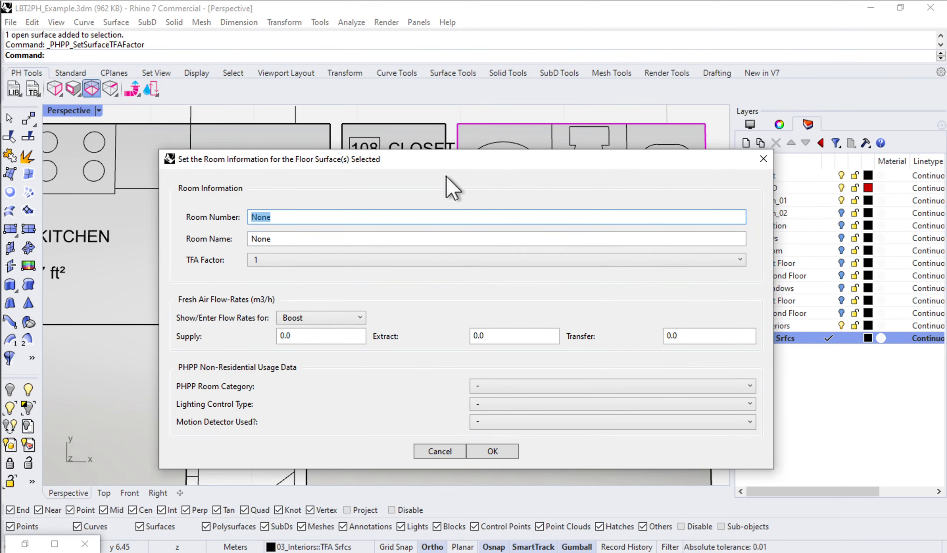
{"action": "left_click_drag", "start_coordinate": [449, 164], "coordinate": [525, 252]}
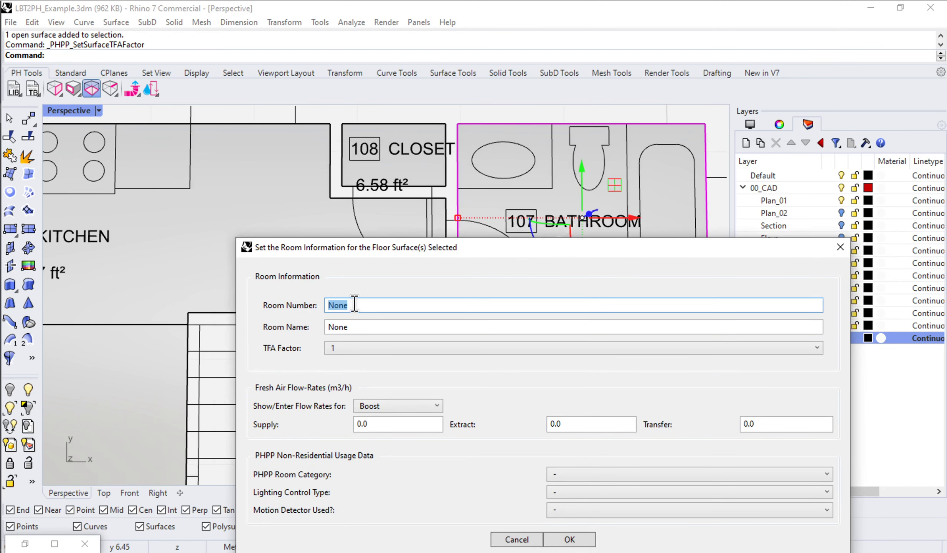
{"action": "type", "text": "107"}
{"action": "double_click", "coordinate": [345, 326]}
{"action": "key", "text": "BackSpace"}
{"action": "type", "text": "BATH"}
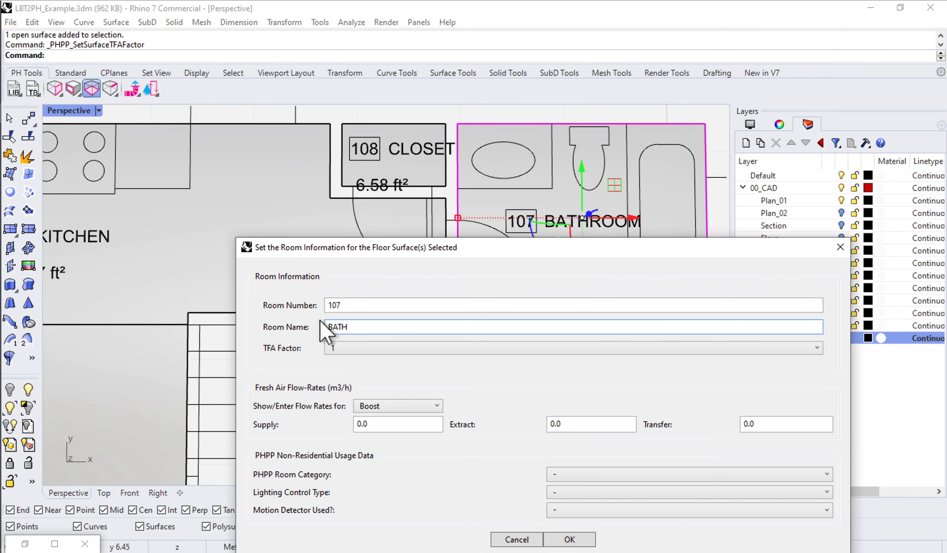
{"action": "left_click_drag", "start_coordinate": [383, 247], "coordinate": [370, 154]}
{"action": "left_click", "coordinate": [323, 257]}
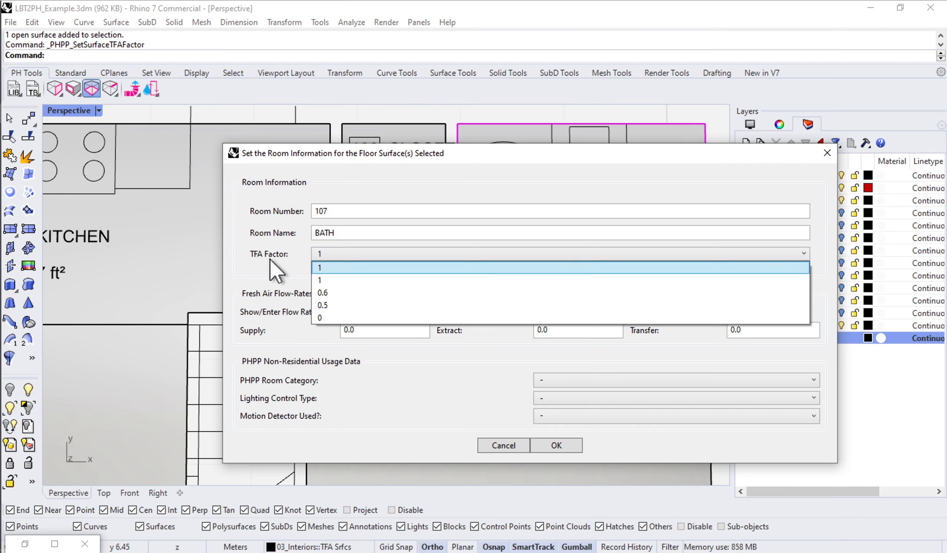
{"action": "left_click", "coordinate": [325, 267]}
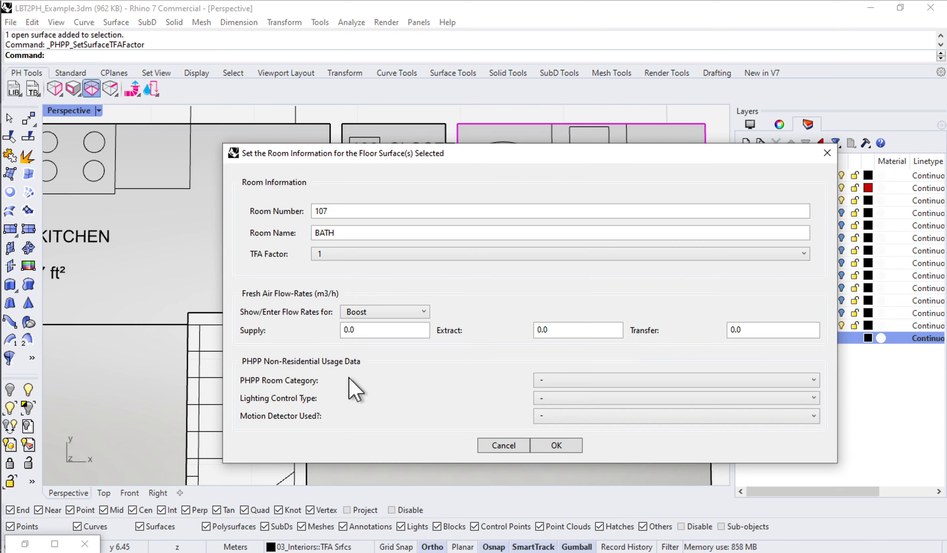
- Leave room category, lighting control and motion detector unset, and apply the bathroom's room data
{"action": "left_click", "coordinate": [540, 379]}
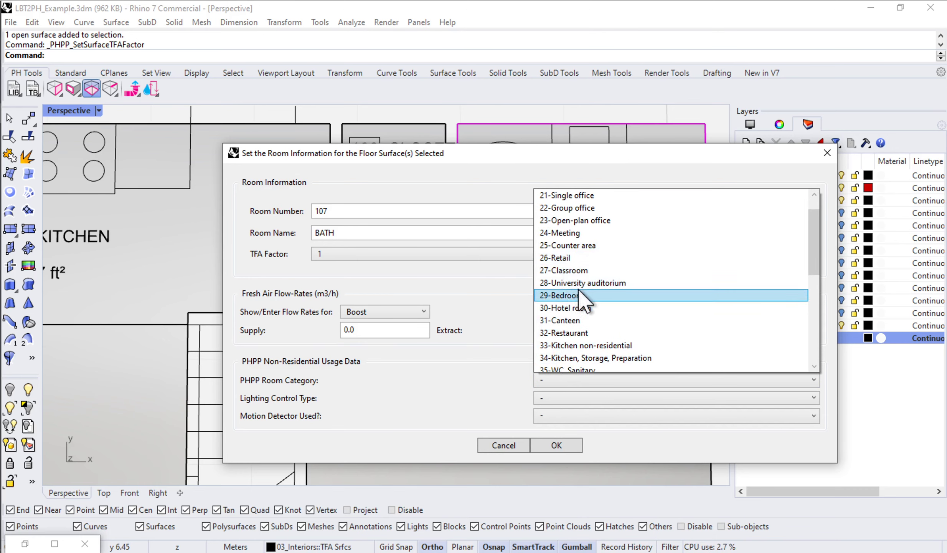
{"action": "left_click", "coordinate": [522, 375]}
{"action": "left_click", "coordinate": [556, 398]}
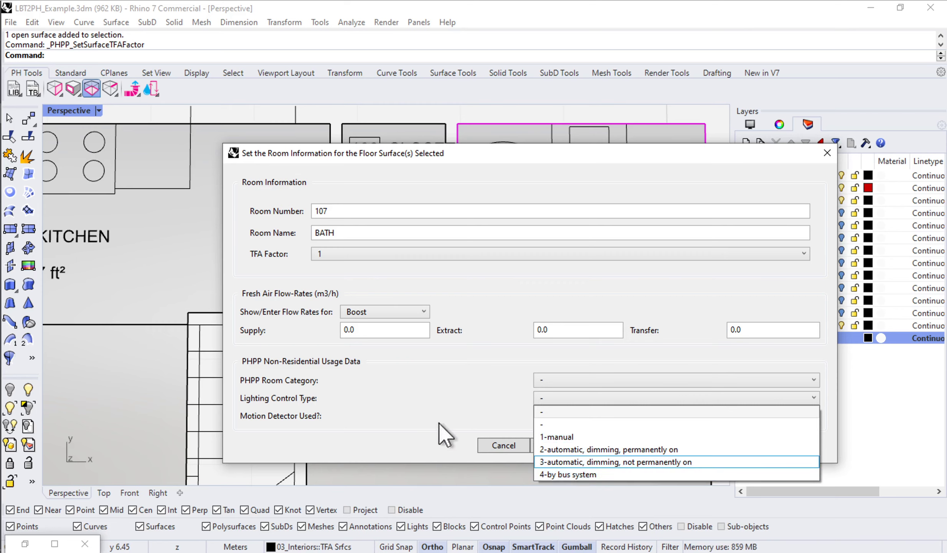
{"action": "left_click", "coordinate": [407, 410]}
{"action": "left_click", "coordinate": [544, 416]}
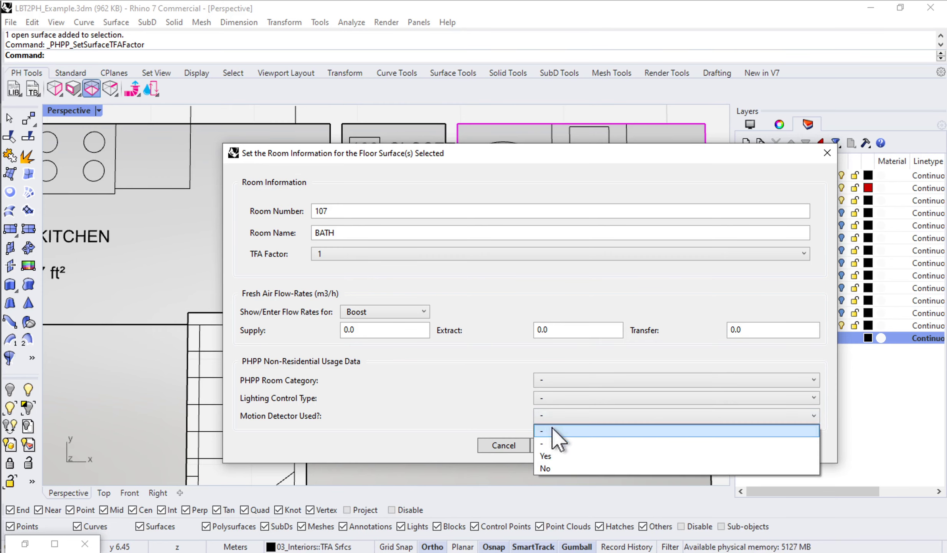
{"action": "left_click", "coordinate": [484, 430]}
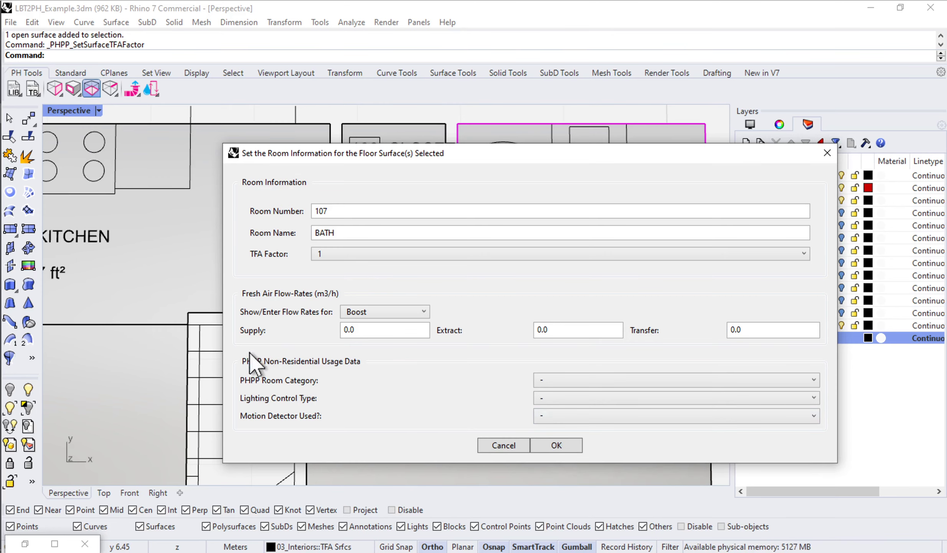
{"action": "left_click", "coordinate": [480, 402]}
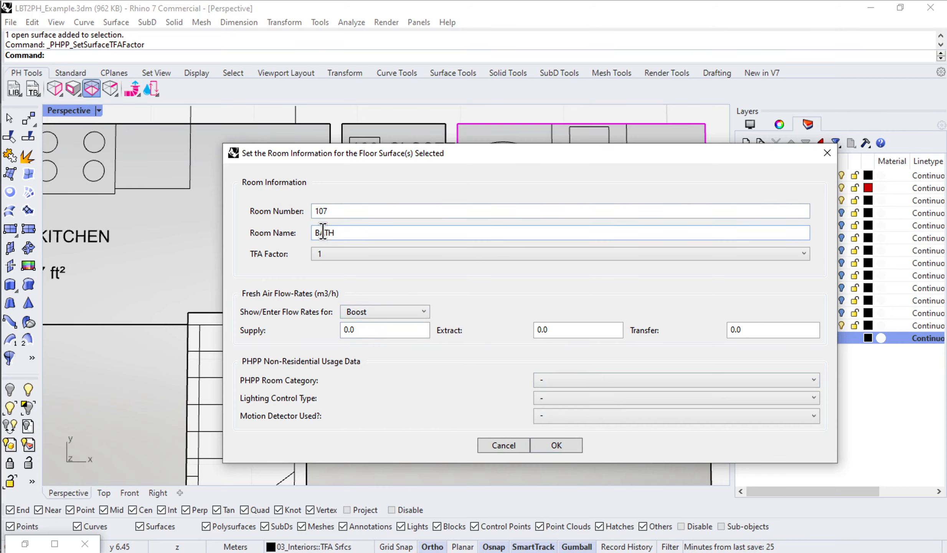
{"action": "left_click", "coordinate": [572, 447]}
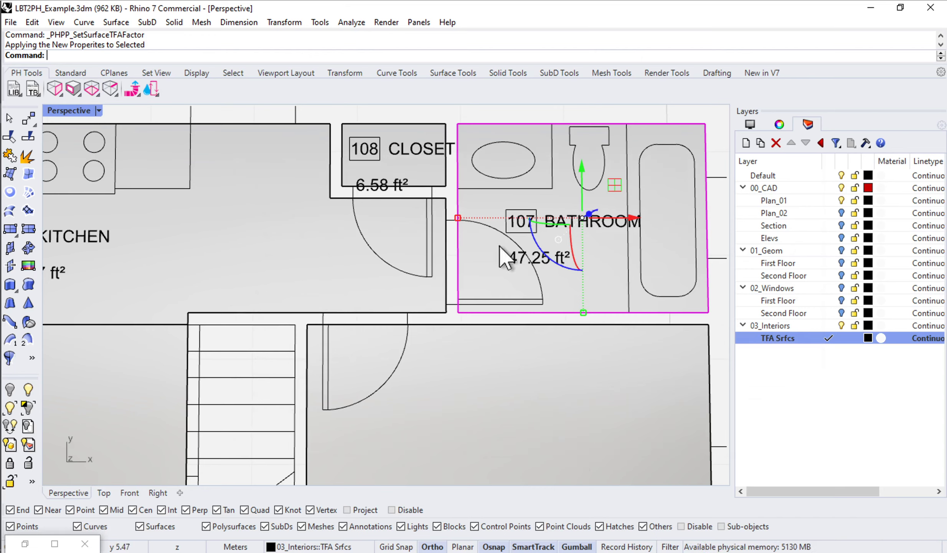
- Show the bathroom surface's Attribute User Text: Room_Number 107, name BATH, TFA_Factor 1
{"action": "left_click", "coordinate": [780, 125]}
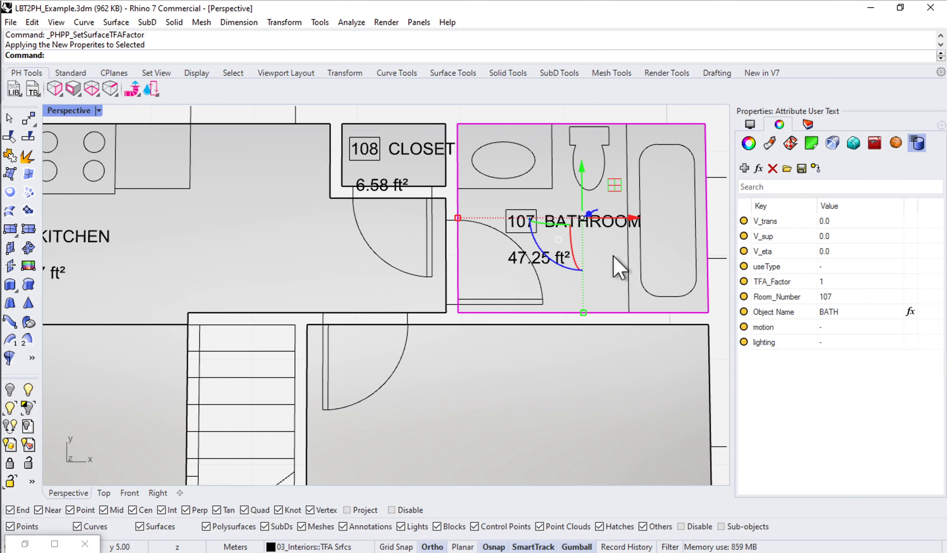
{"action": "left_click", "coordinate": [429, 177]}
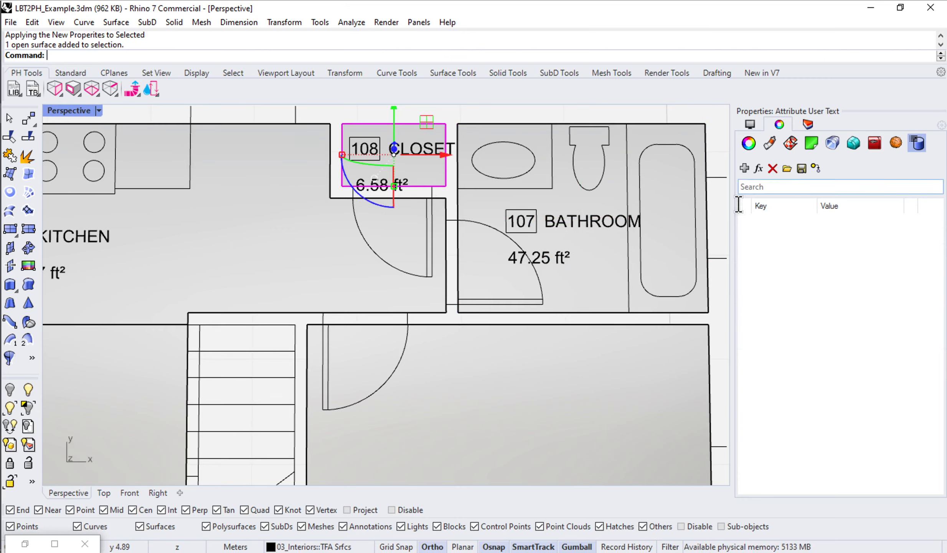
{"action": "left_click", "coordinate": [611, 266]}
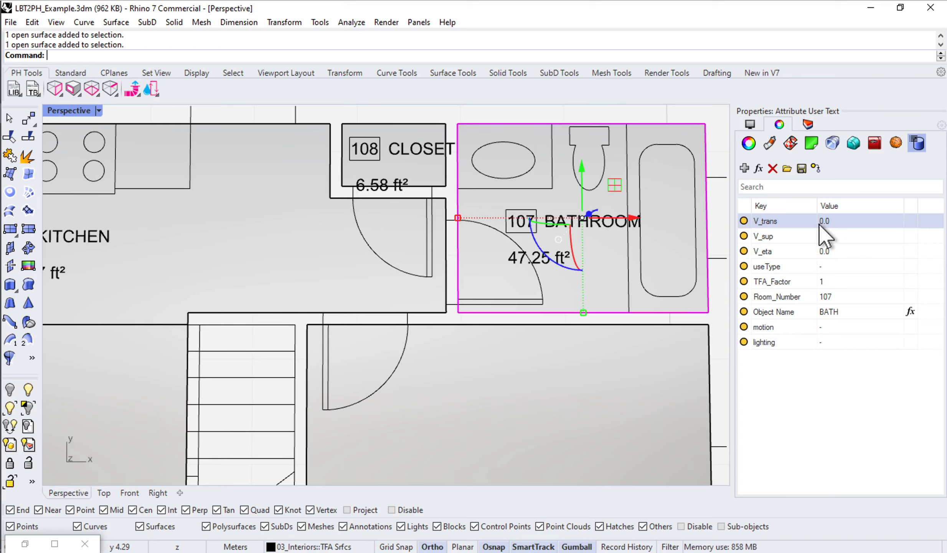
{"action": "left_click", "coordinate": [772, 281]}
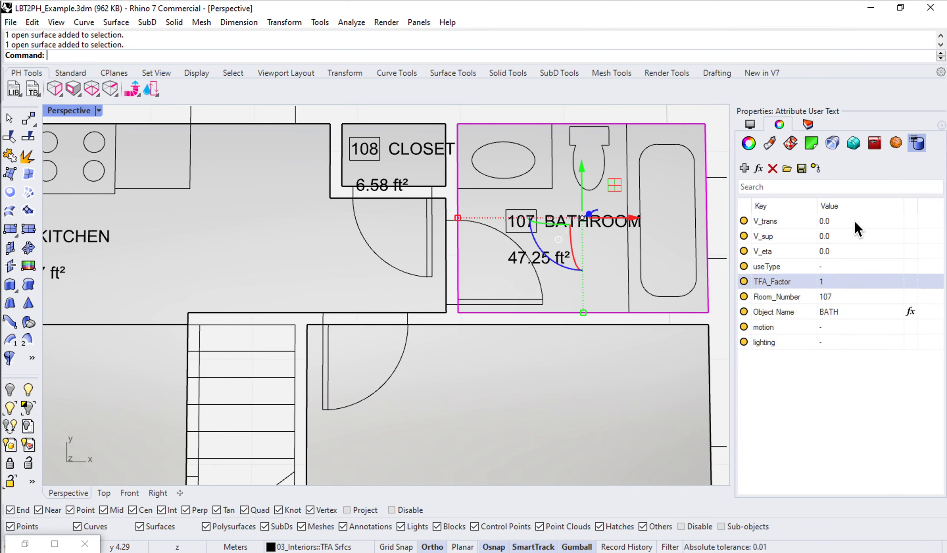
- Change the bathroom's room number to 108, apply it, and check Room_Number in user text
{"action": "left_click", "coordinate": [91, 90]}
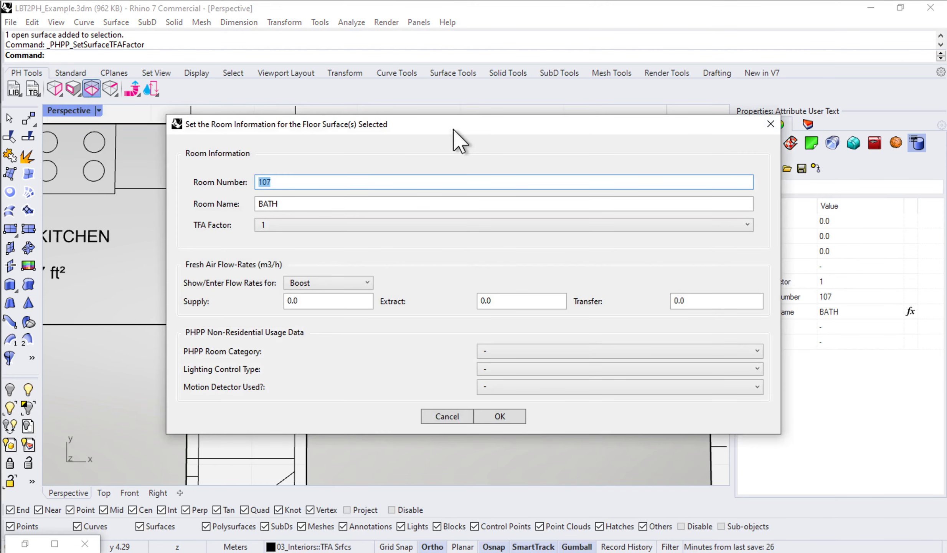
{"action": "left_click_drag", "start_coordinate": [454, 130], "coordinate": [459, 216]}
{"action": "left_click", "coordinate": [302, 267]}
{"action": "key", "text": "BackSpace"}
{"action": "type", "text": "8"}
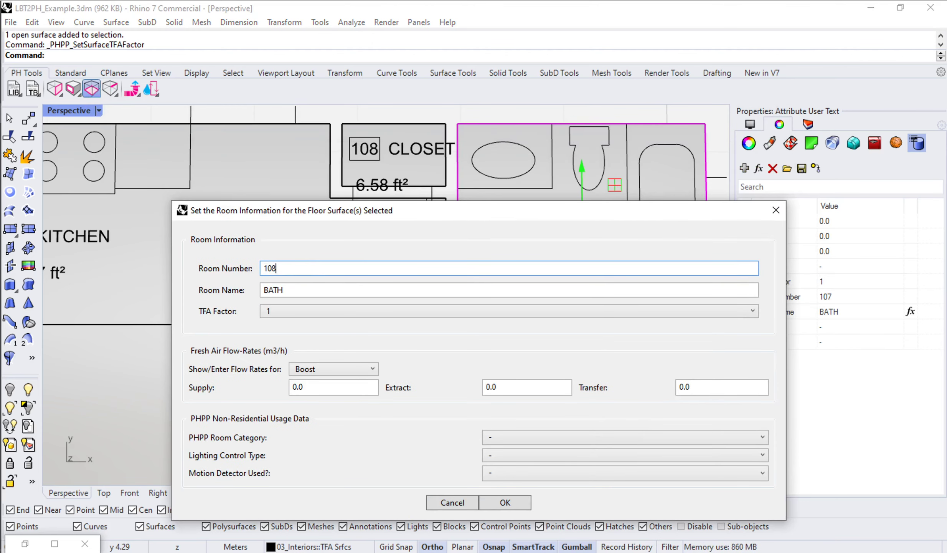
{"action": "left_click", "coordinate": [518, 498]}
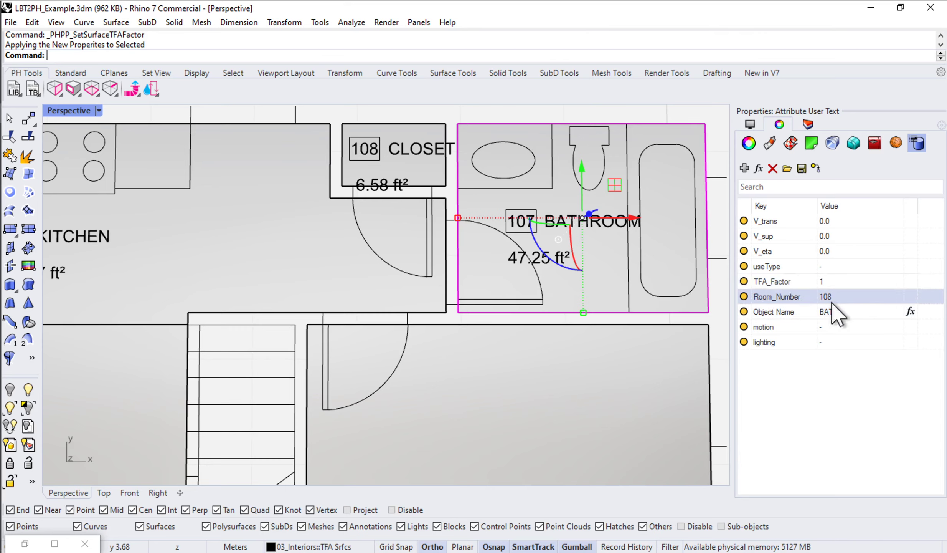
{"action": "left_click", "coordinate": [831, 303]}
{"action": "left_click", "coordinate": [833, 303]}
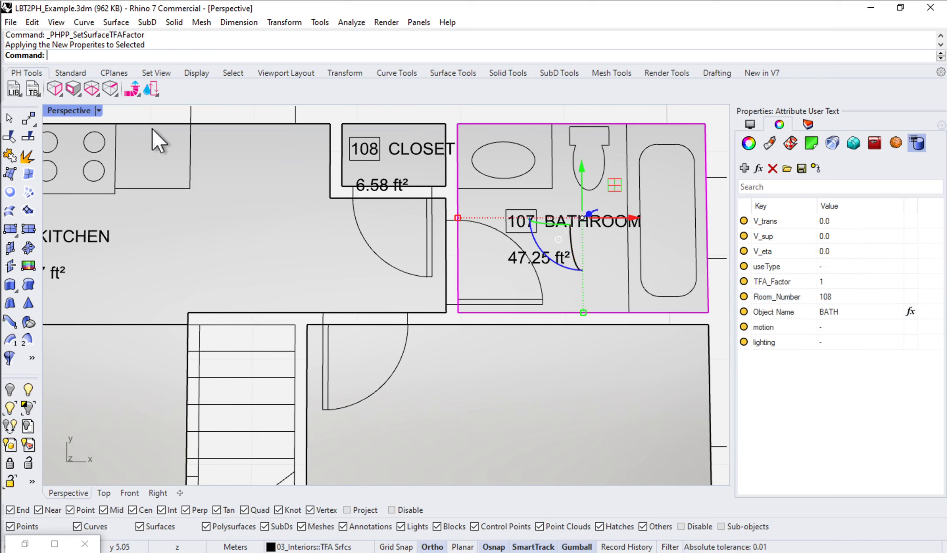
- Undo the 108 assignment and re-enter room 107, name BATH for the bathroom surface
{"action": "key", "text": "ctrl+z"}
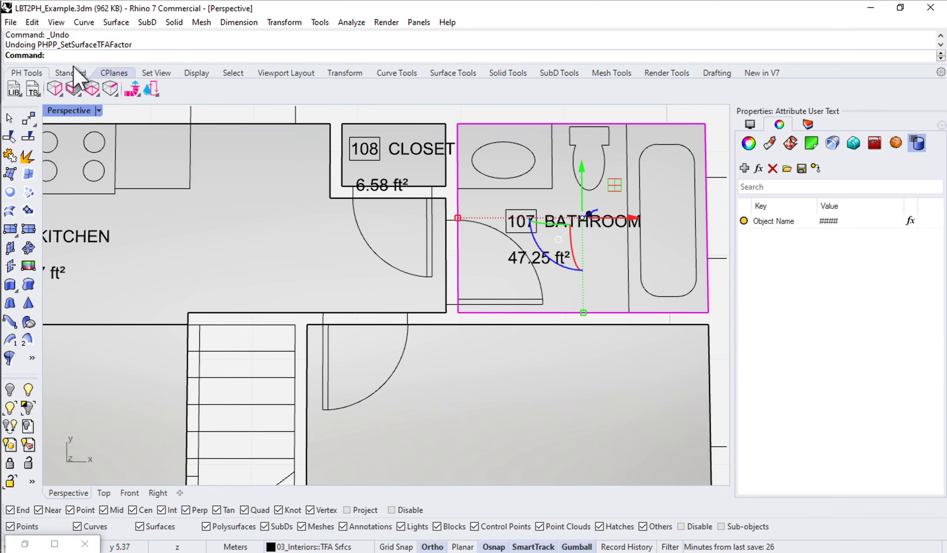
{"action": "left_click", "coordinate": [91, 88]}
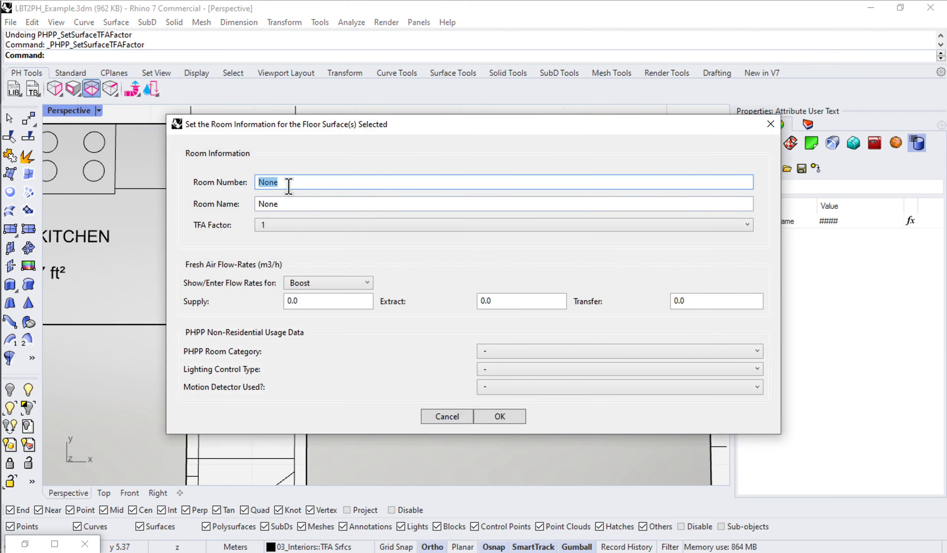
{"action": "type", "text": "107"}
{"action": "key", "text": "Tab"}
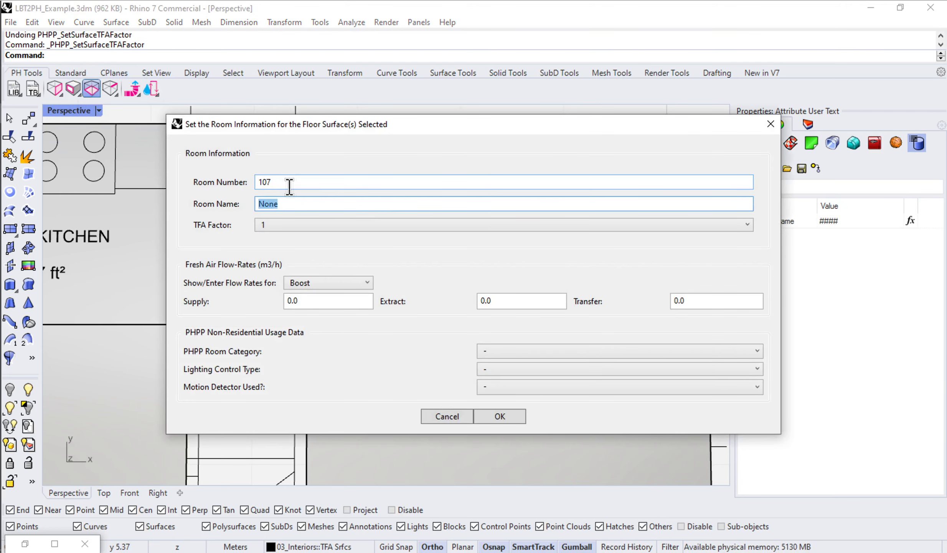
{"action": "type", "text": "BATH"}
{"action": "left_click_drag", "start_coordinate": [563, 120], "coordinate": [586, 75]}
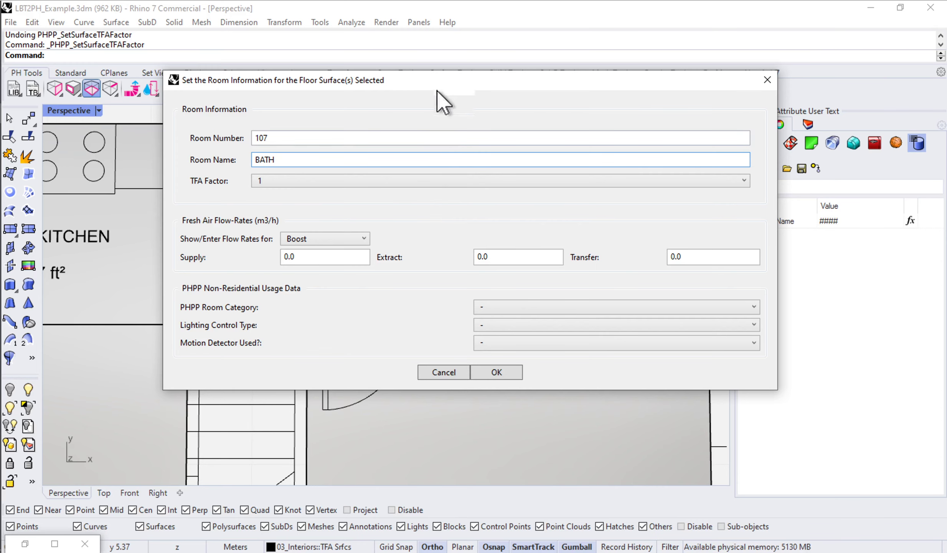
{"action": "left_click_drag", "start_coordinate": [440, 88], "coordinate": [564, 331]}
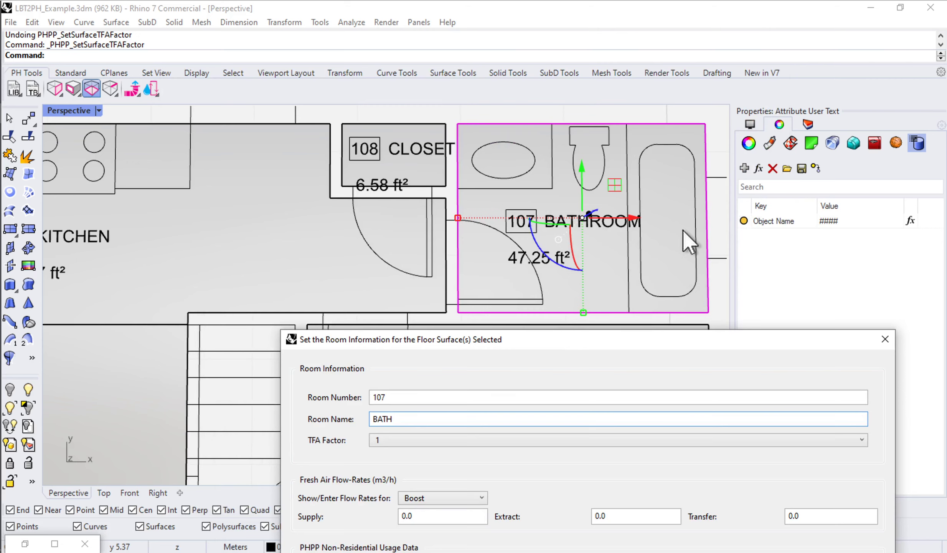
{"action": "left_click_drag", "start_coordinate": [649, 341], "coordinate": [557, 45]}
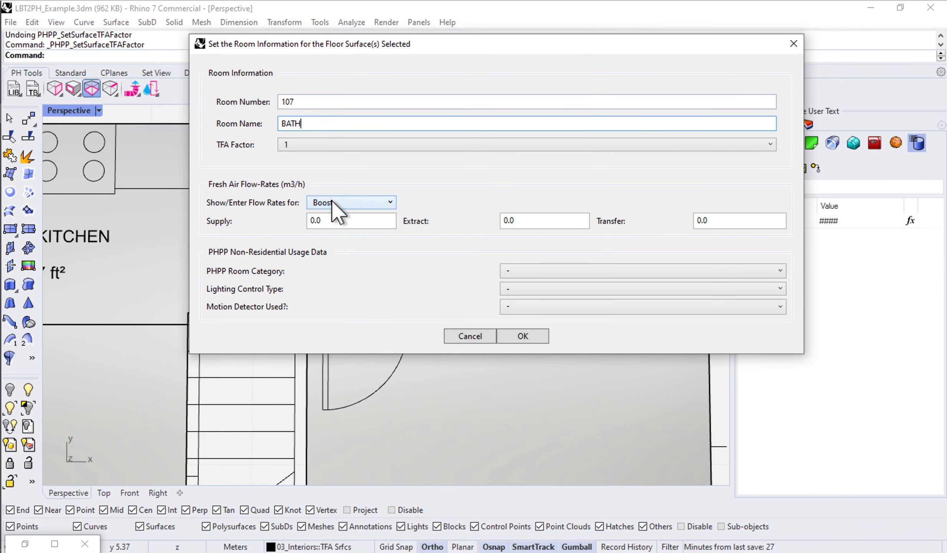
- Set the Normal-mode extract airflow to 20 cfm and apply the bathroom's room data
{"action": "left_click", "coordinate": [357, 203]}
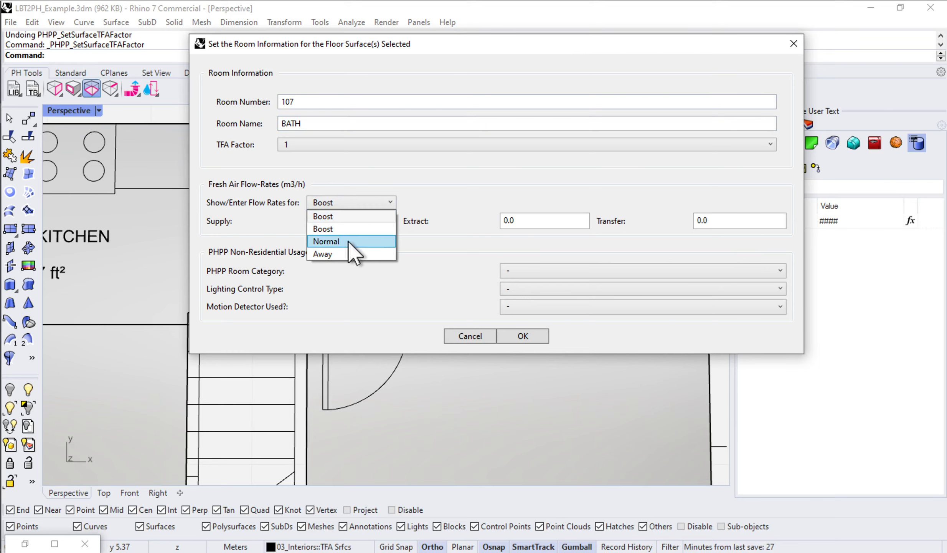
{"action": "left_click", "coordinate": [347, 241]}
{"action": "left_click", "coordinate": [342, 206]}
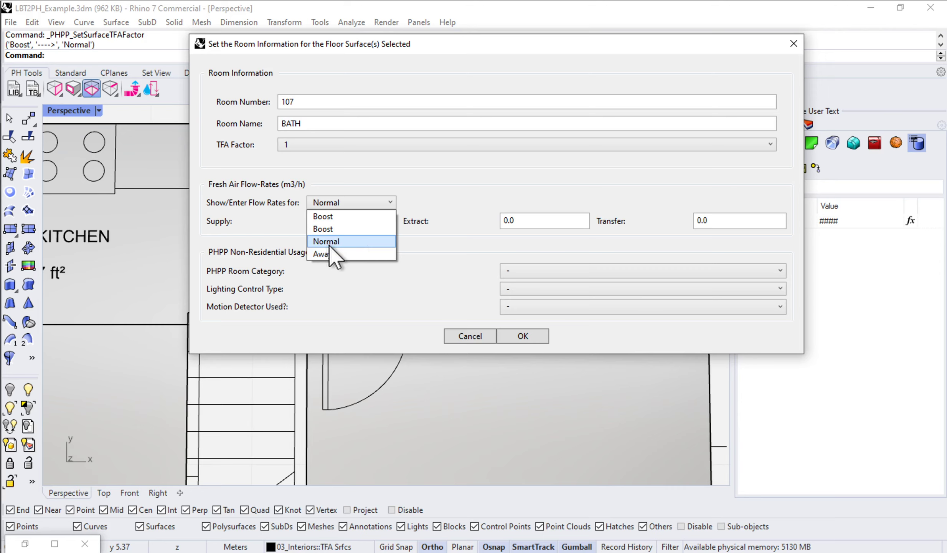
{"action": "left_click", "coordinate": [321, 241]}
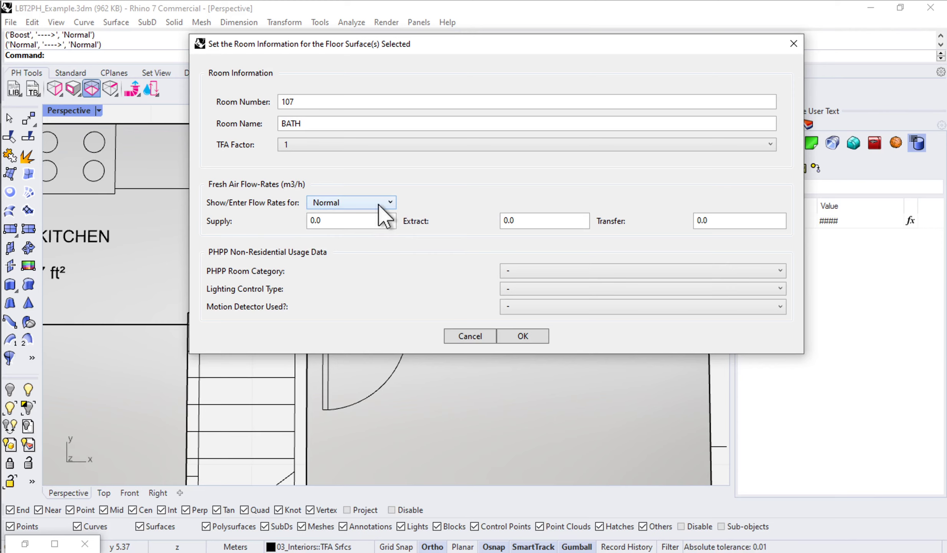
{"action": "double_click", "coordinate": [518, 219]}
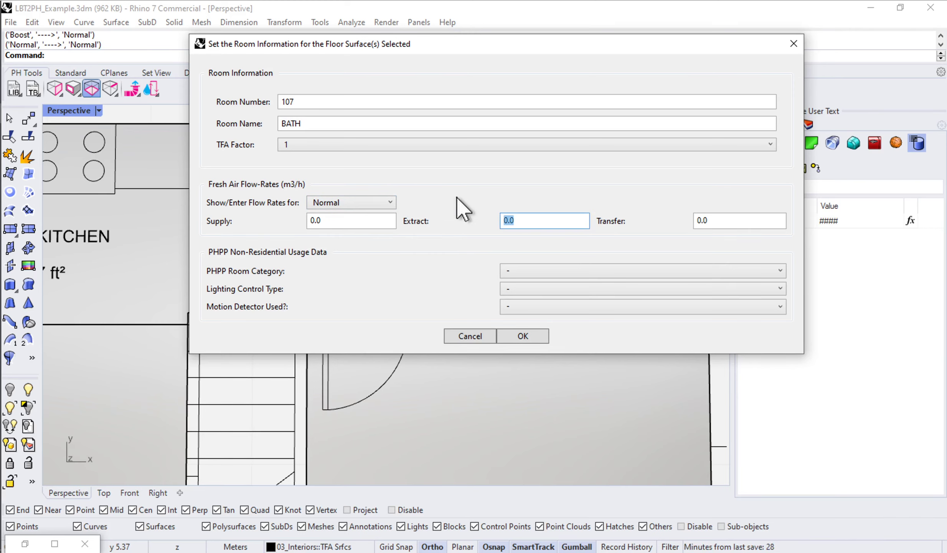
{"action": "type", "text": "20cfm"}
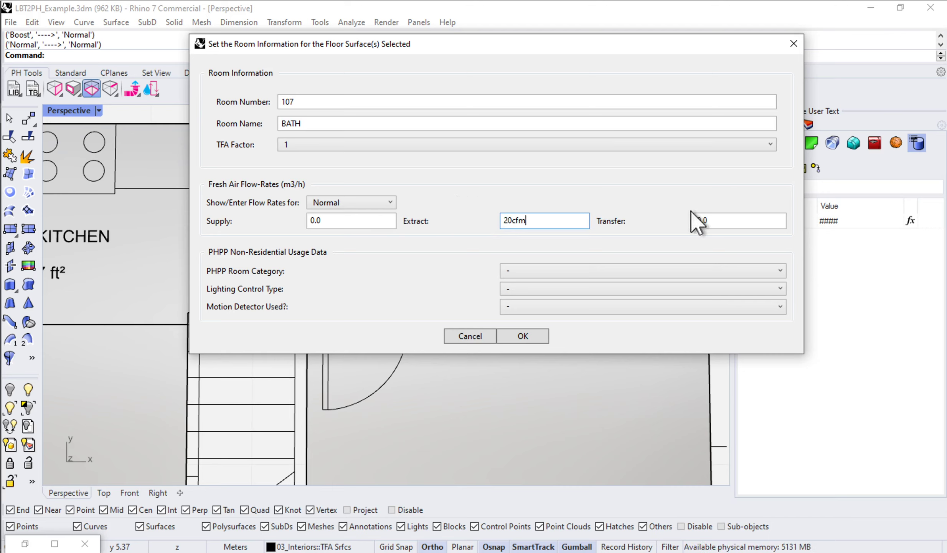
{"action": "key", "text": "Tab"}
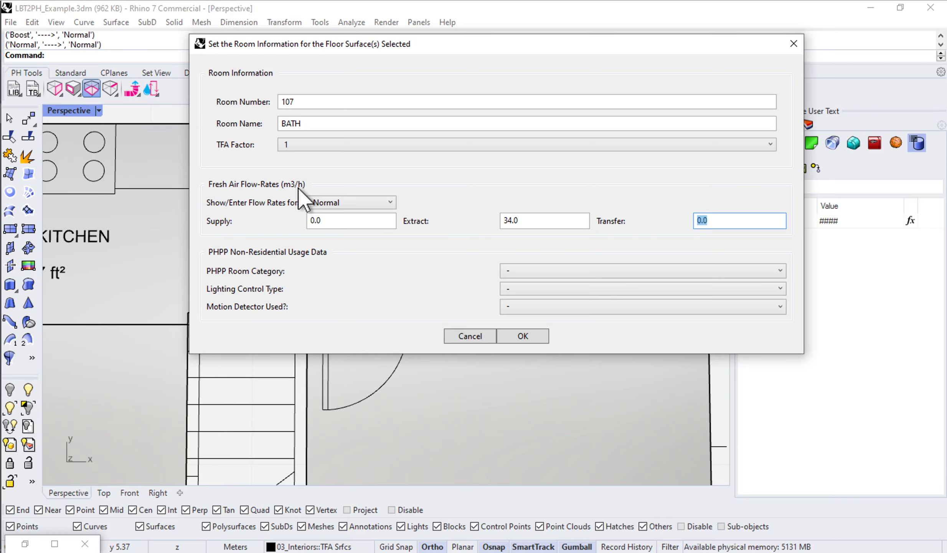
{"action": "left_click", "coordinate": [531, 219]}
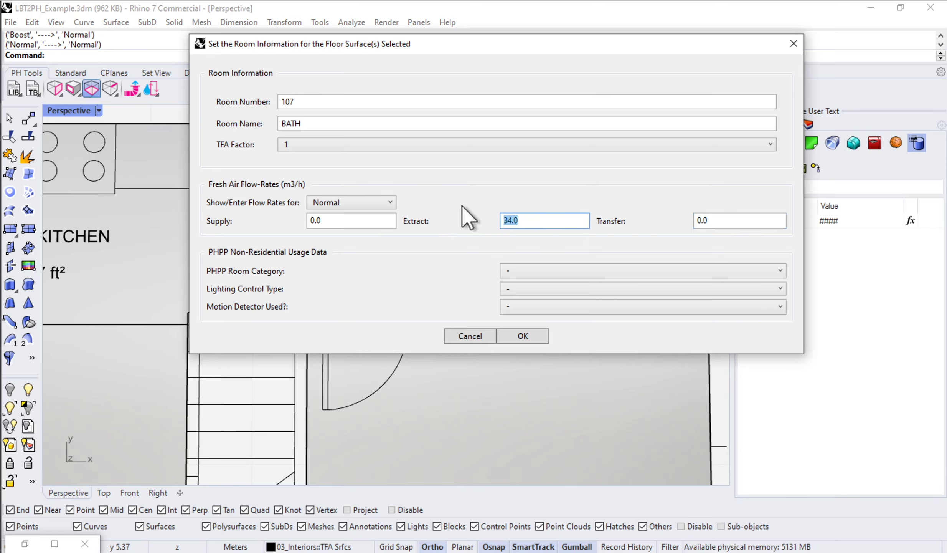
{"action": "type", "text": "20cfm"}
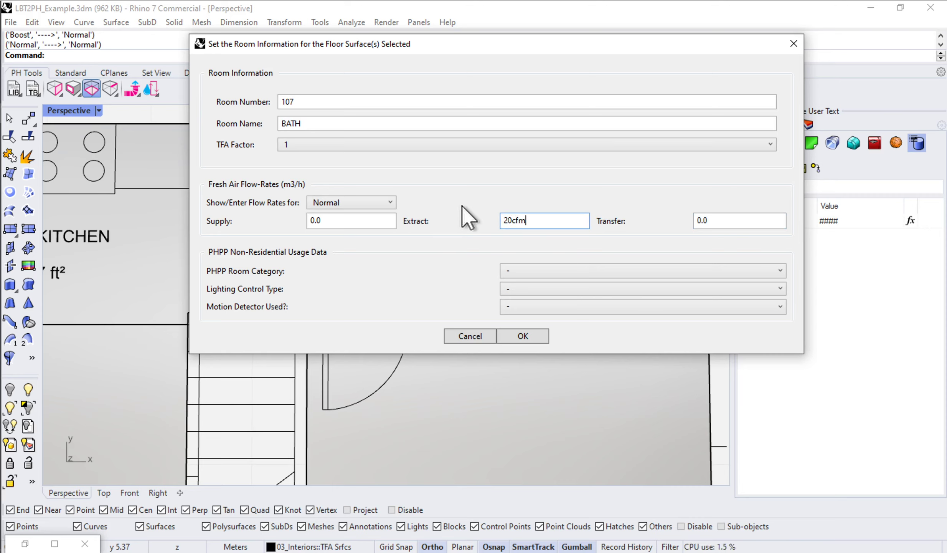
{"action": "key", "text": "Tab"}
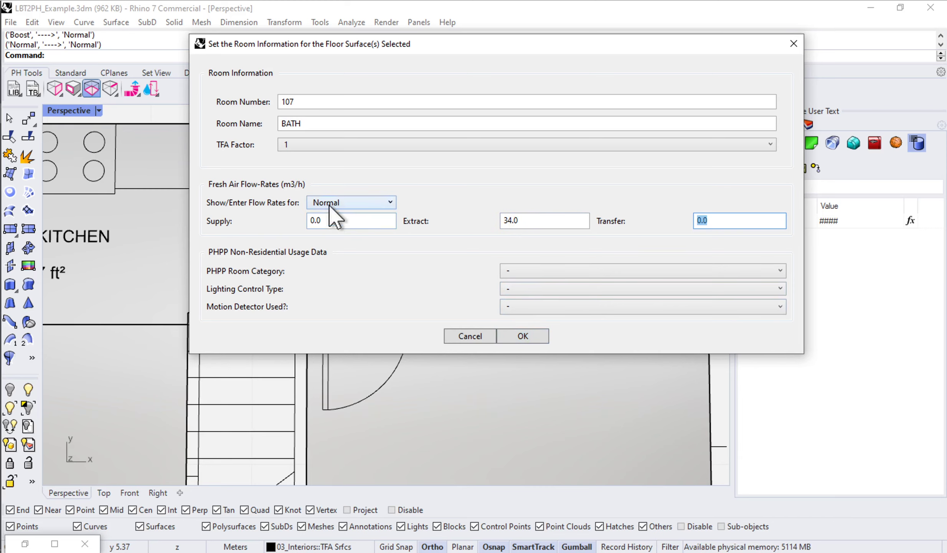
{"action": "left_click", "coordinate": [534, 334]}
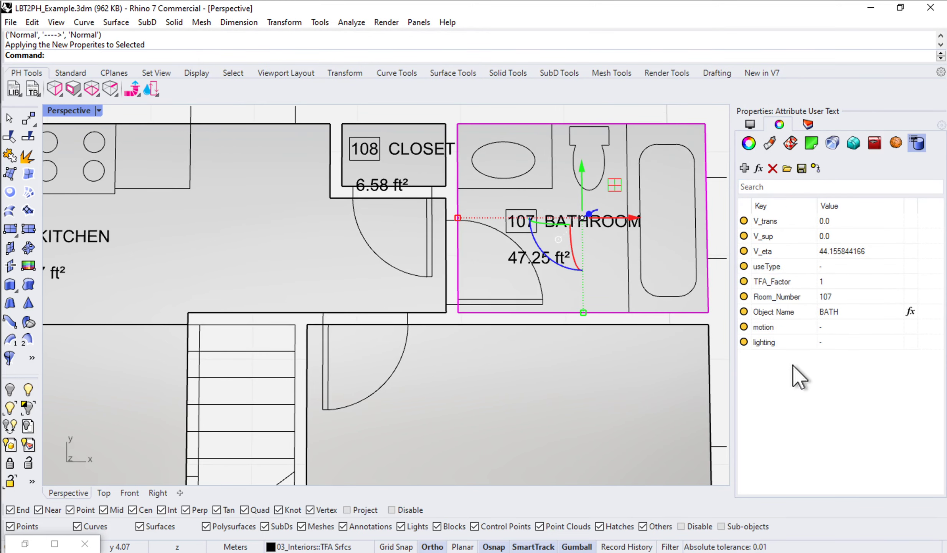
{"action": "left_click", "coordinate": [841, 251]}
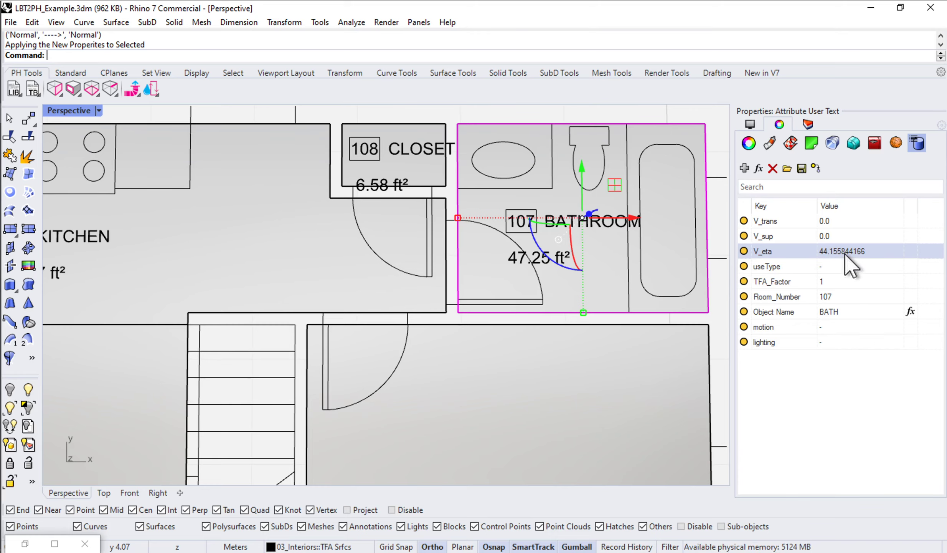
{"action": "scroll", "coordinate": [521, 298], "scroll_direction": "down", "scroll_amount": 5}
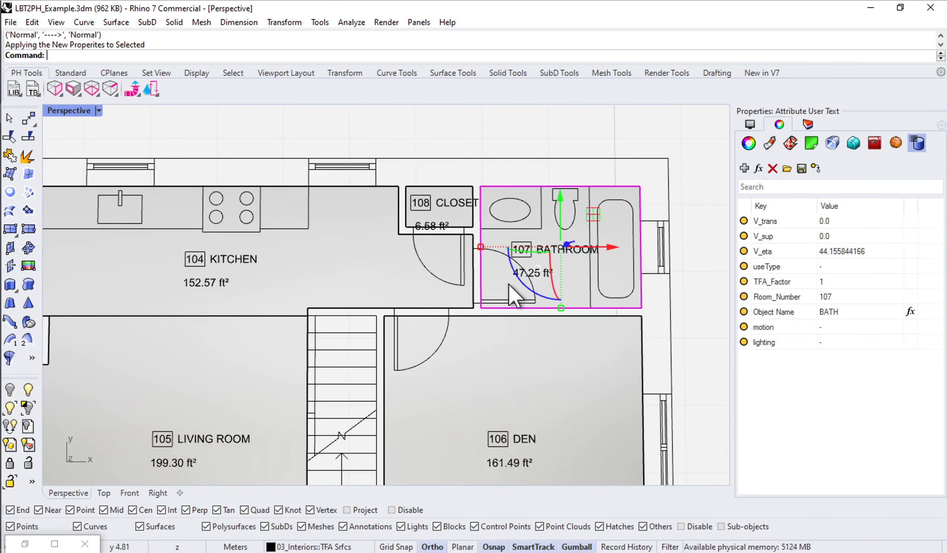
{"action": "scroll", "coordinate": [509, 283], "scroll_direction": "down", "scroll_amount": 2}
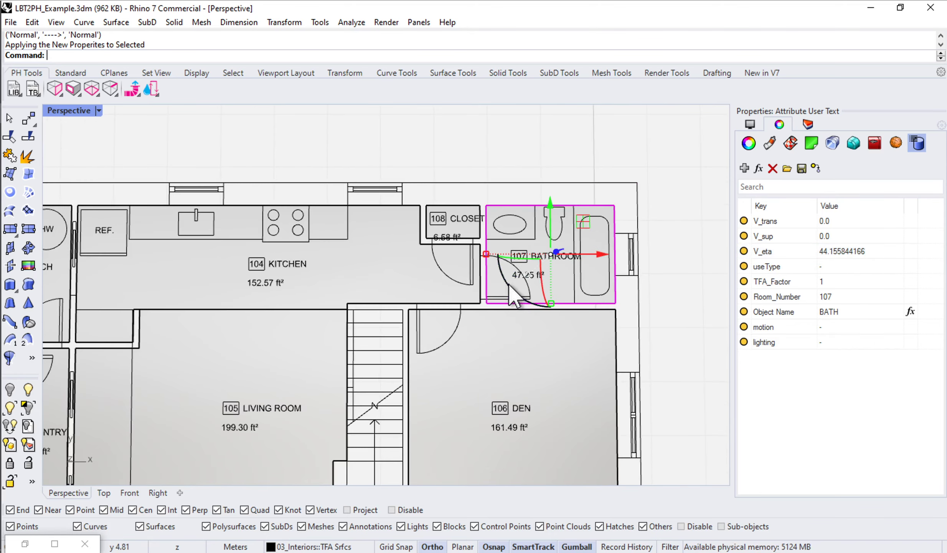
{"action": "left_click", "coordinate": [91, 93]}
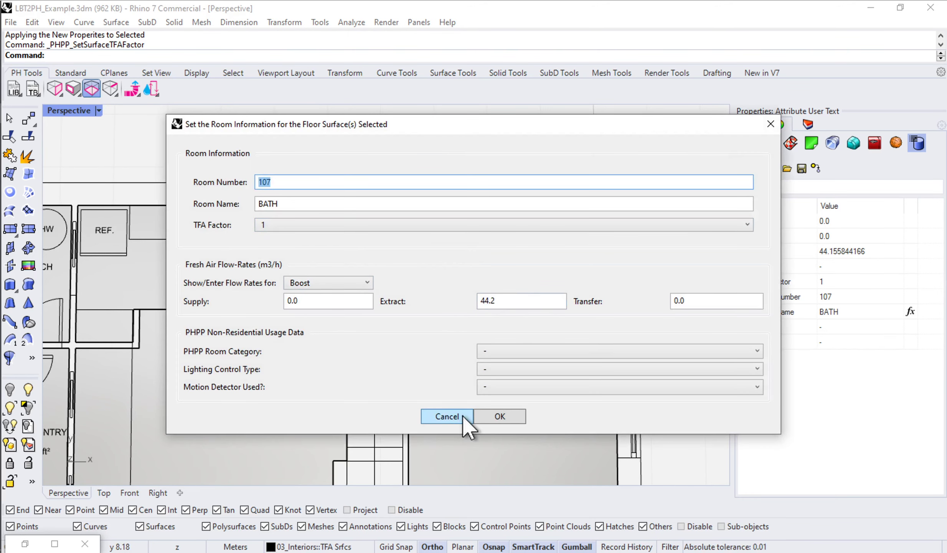
{"action": "left_click", "coordinate": [447, 416]}
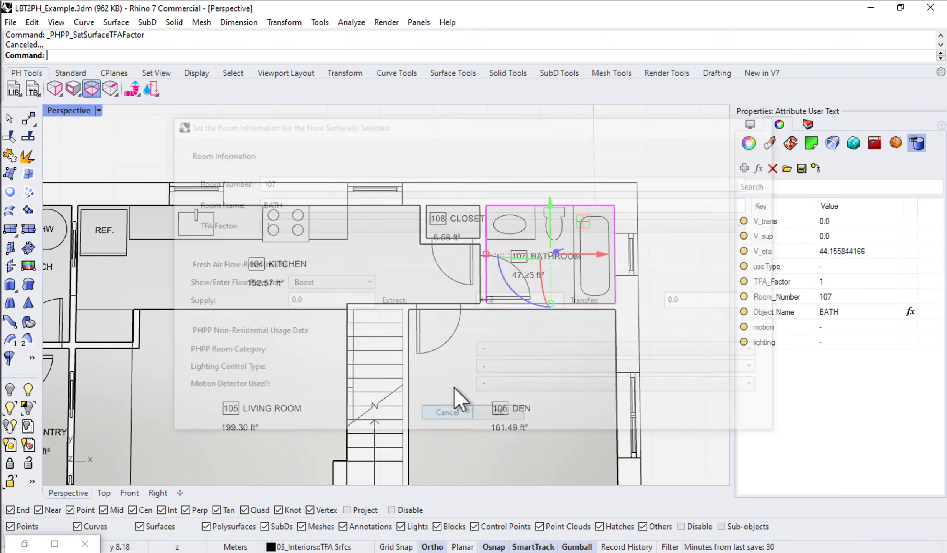
- Tag the closet floor surface as room 108 CLOSET
{"action": "scroll", "coordinate": [364, 327], "scroll_direction": "down", "scroll_amount": 3}
{"action": "right_click_drag", "start_coordinate": [459, 267], "coordinate": [418, 267], "text": "shift"}
{"action": "left_click", "coordinate": [563, 166]}
{"action": "left_click", "coordinate": [606, 200]}
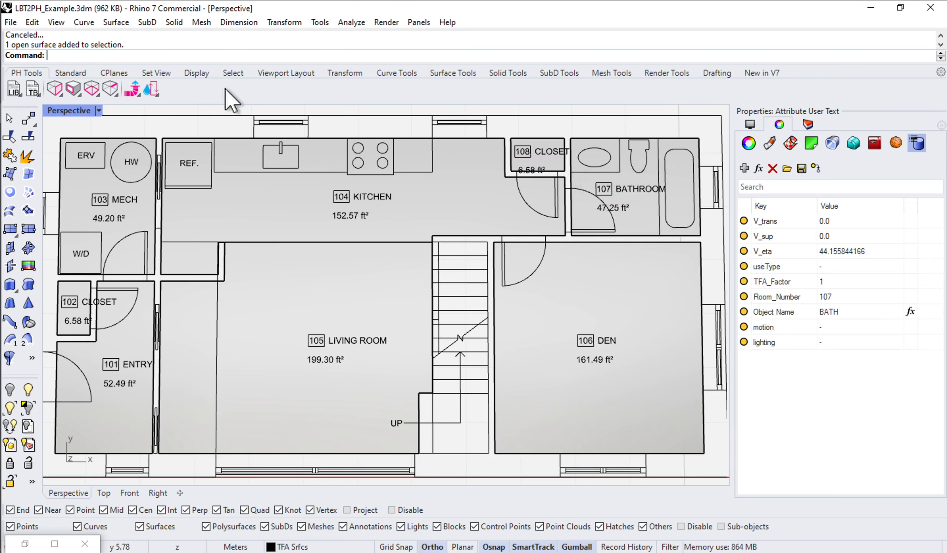
{"action": "left_click", "coordinate": [91, 89]}
{"action": "type", "text": "108"}
{"action": "key", "text": "Tab"}
{"action": "type", "text": "CLOSET"}
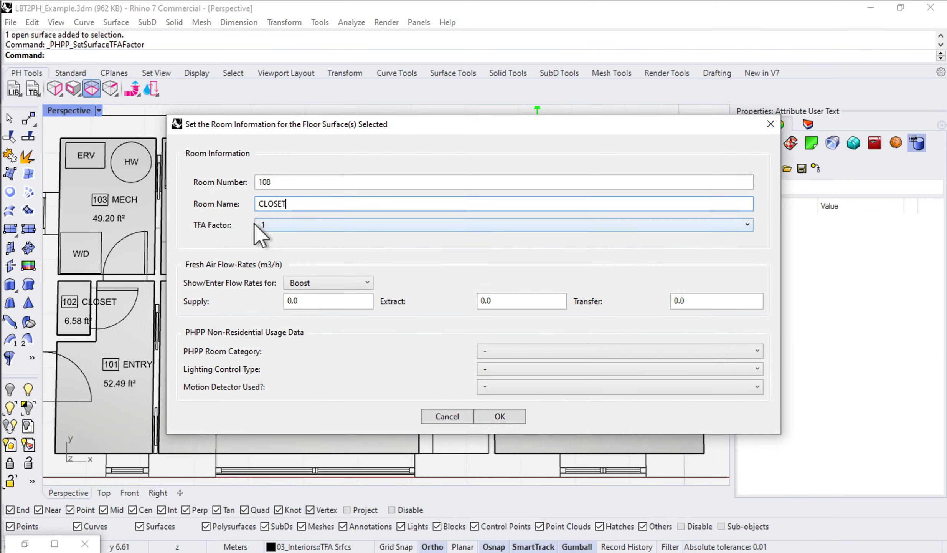
{"action": "left_click", "coordinate": [505, 420]}
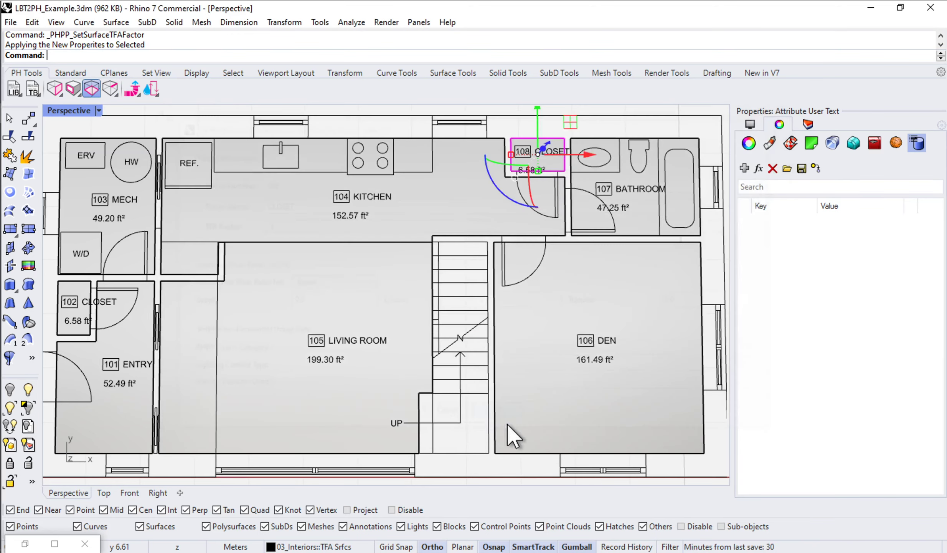
- Give the kitchen floor surface room number 104, name KITCHEN and TFA factor 1
{"action": "left_click", "coordinate": [422, 213]}
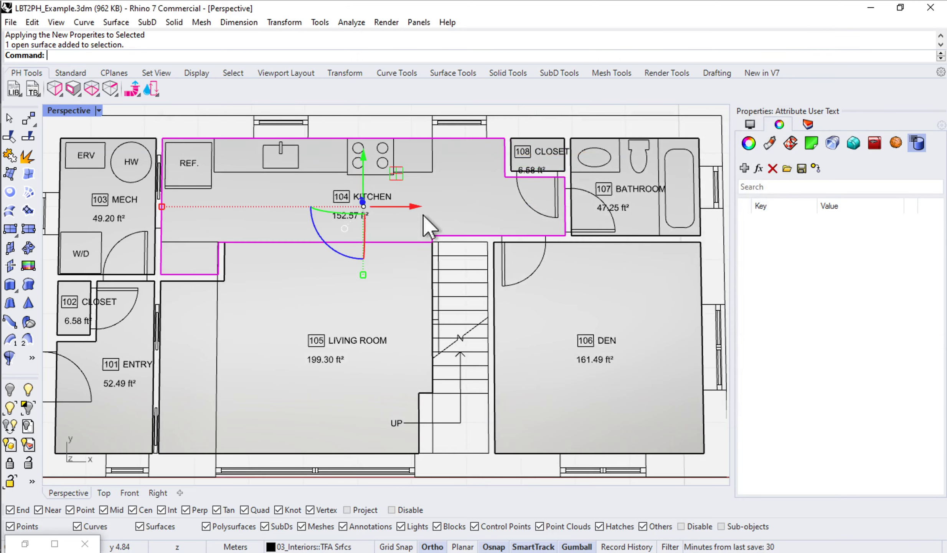
{"action": "left_click", "coordinate": [92, 88]}
{"action": "left_click_drag", "start_coordinate": [386, 120], "coordinate": [429, 219]}
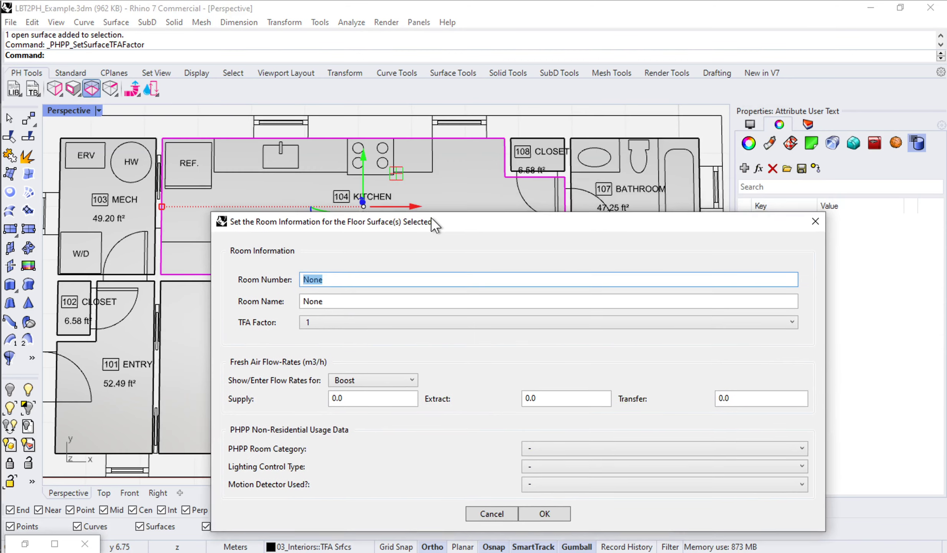
{"action": "type", "text": "104"}
{"action": "key", "text": "Tab"}
{"action": "type", "text": "KITCHEN"}
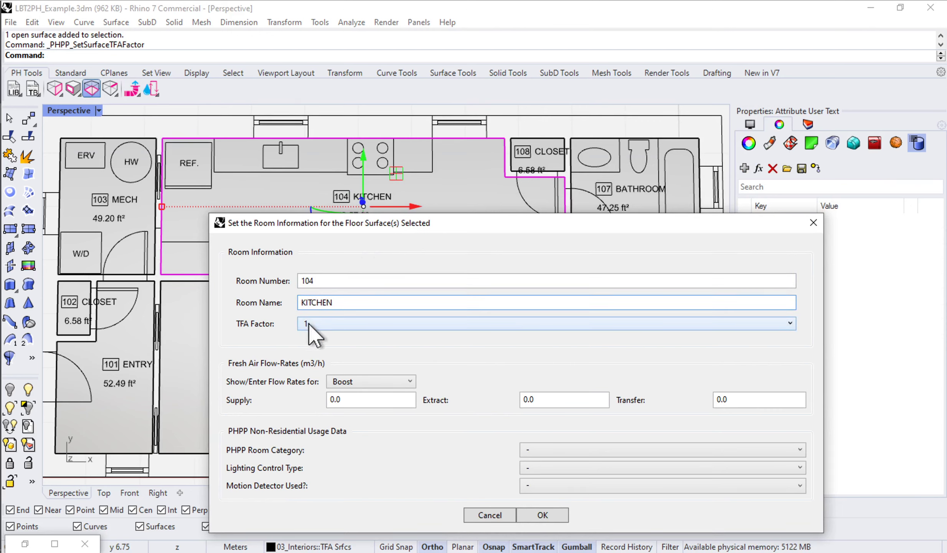
{"action": "left_click", "coordinate": [308, 322]}
{"action": "left_click", "coordinate": [308, 322]}
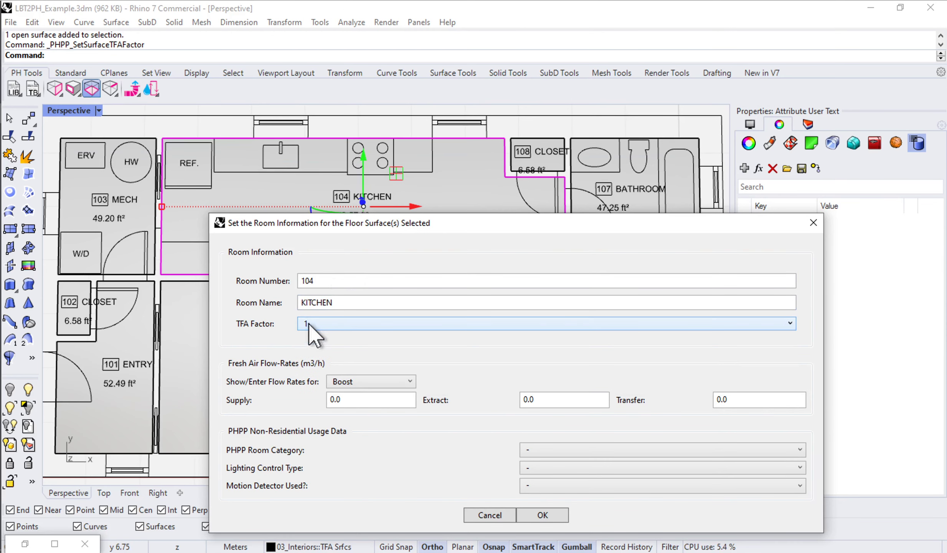
- Set the kitchen's Boost extract airflow to 36 cfm (61.2 m3/h) and apply its room data
{"action": "left_click", "coordinate": [353, 383]}
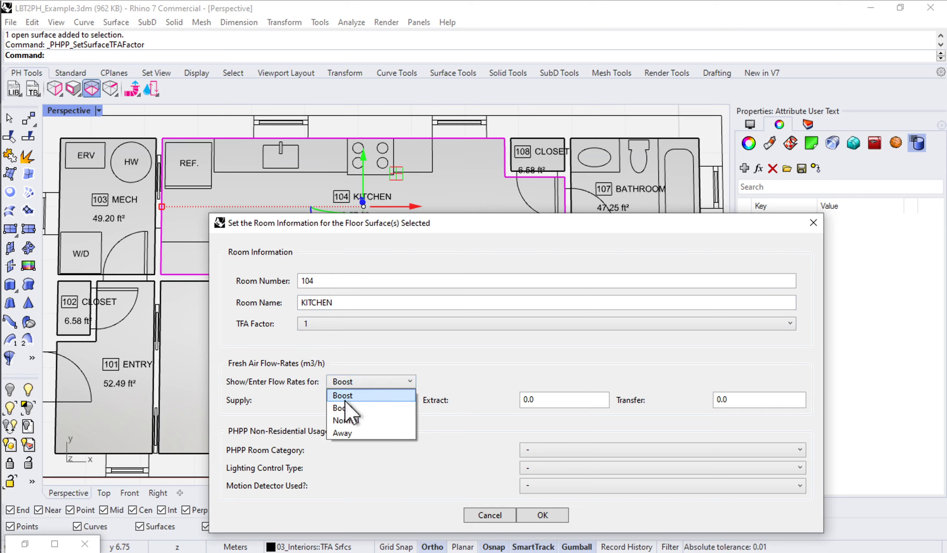
{"action": "left_click", "coordinate": [347, 408]}
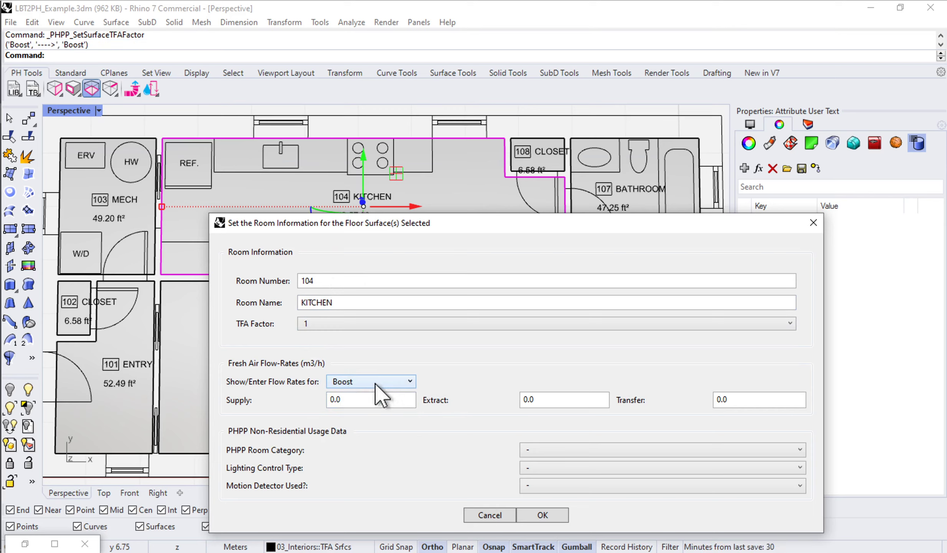
{"action": "double_click", "coordinate": [547, 400]}
{"action": "type", "text": "36cfm"}
{"action": "key", "text": "Tab"}
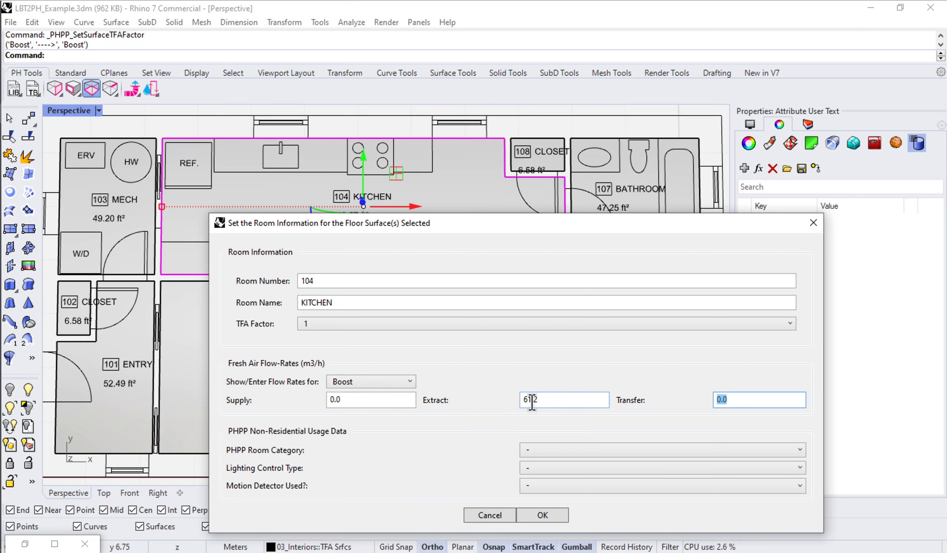
{"action": "left_click", "coordinate": [547, 518]}
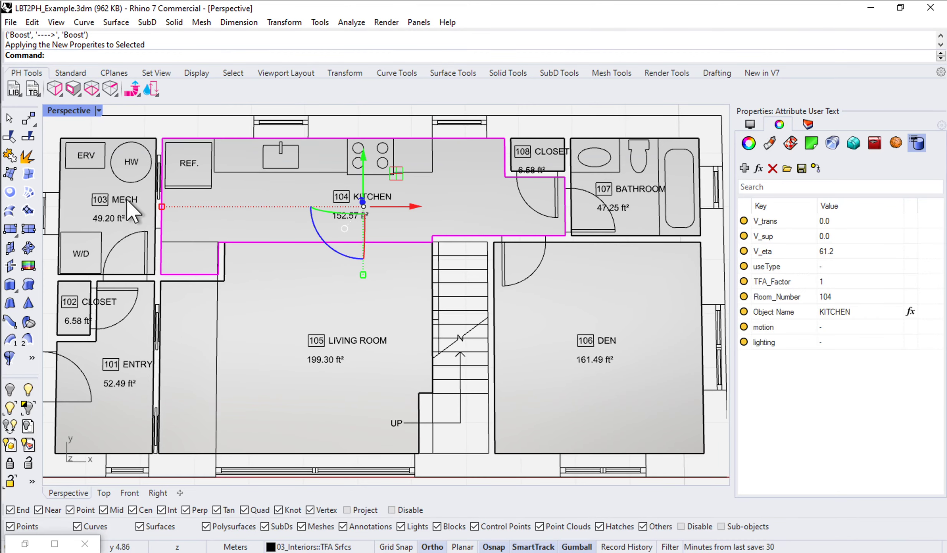
- Tag the MECH floor surface as room 103 MECH with a Normal extract of 10 cfm (17.0)
{"action": "left_click", "coordinate": [80, 174]}
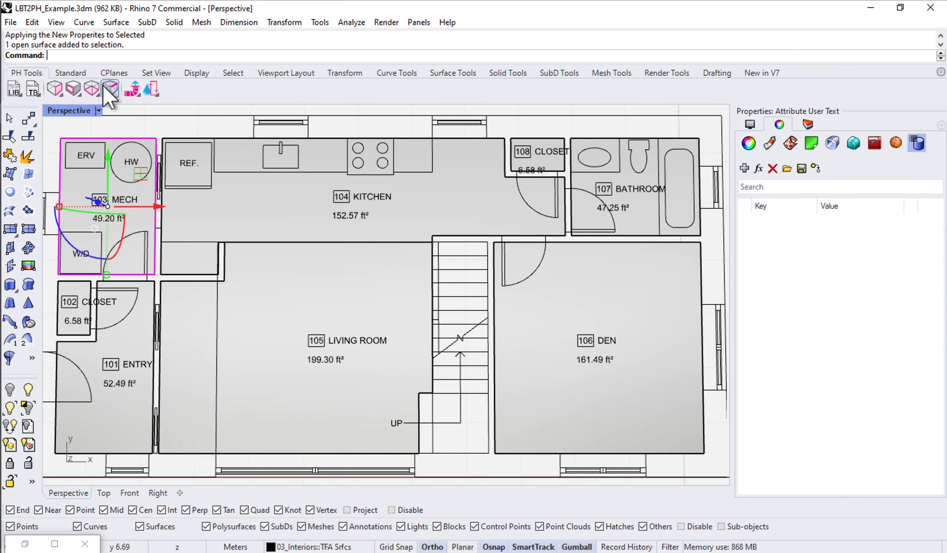
{"action": "left_click", "coordinate": [91, 88]}
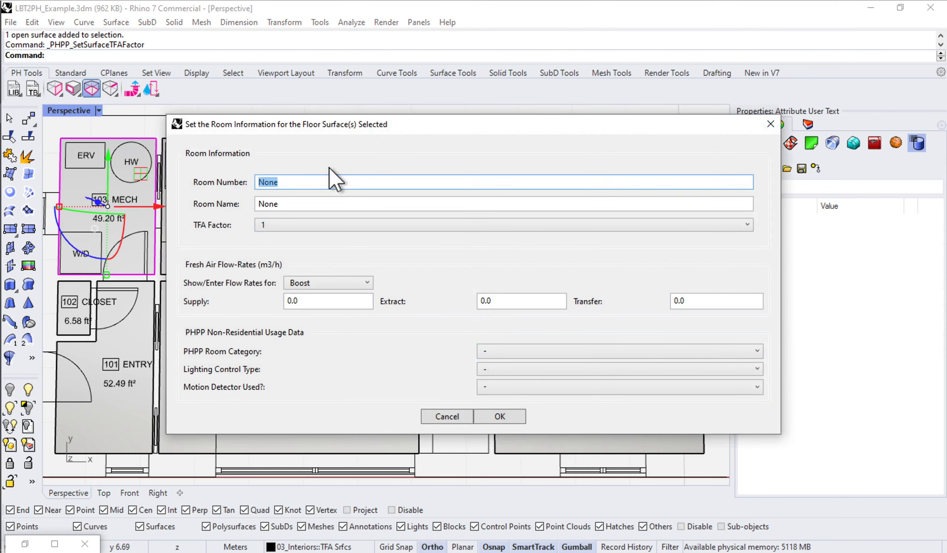
{"action": "type", "text": "103"}
{"action": "key", "text": "Tab"}
{"action": "type", "text": "MECH"}
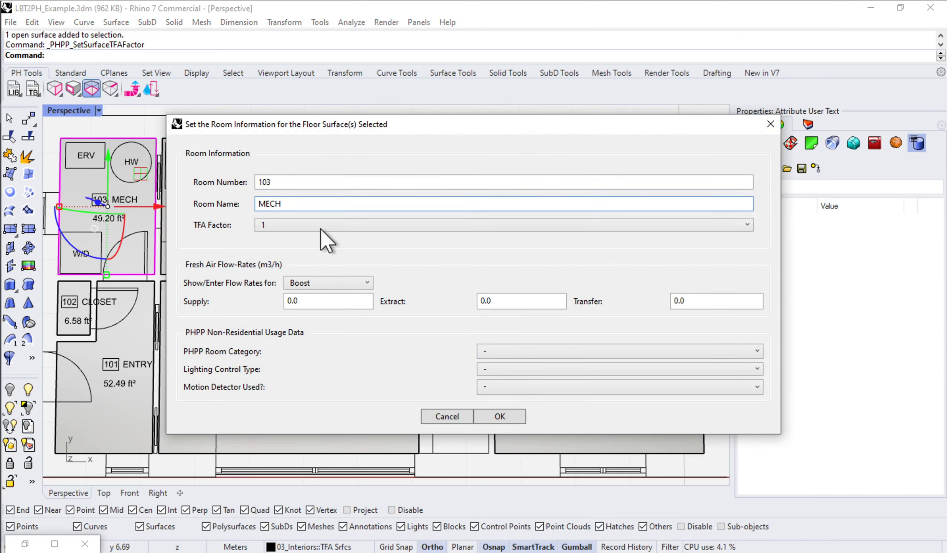
{"action": "left_click", "coordinate": [315, 285]}
{"action": "left_click", "coordinate": [313, 318]}
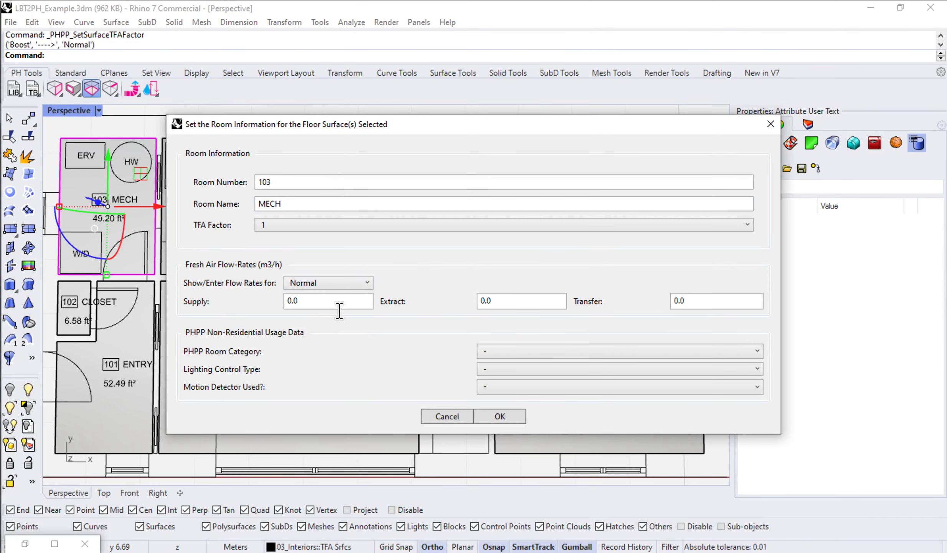
{"action": "left_click", "coordinate": [509, 302]}
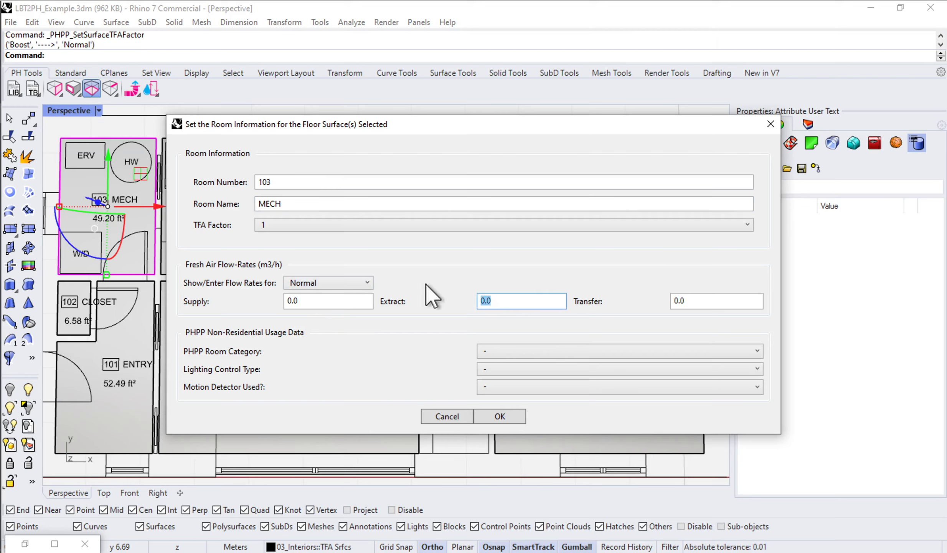
{"action": "type", "text": "10cfm"}
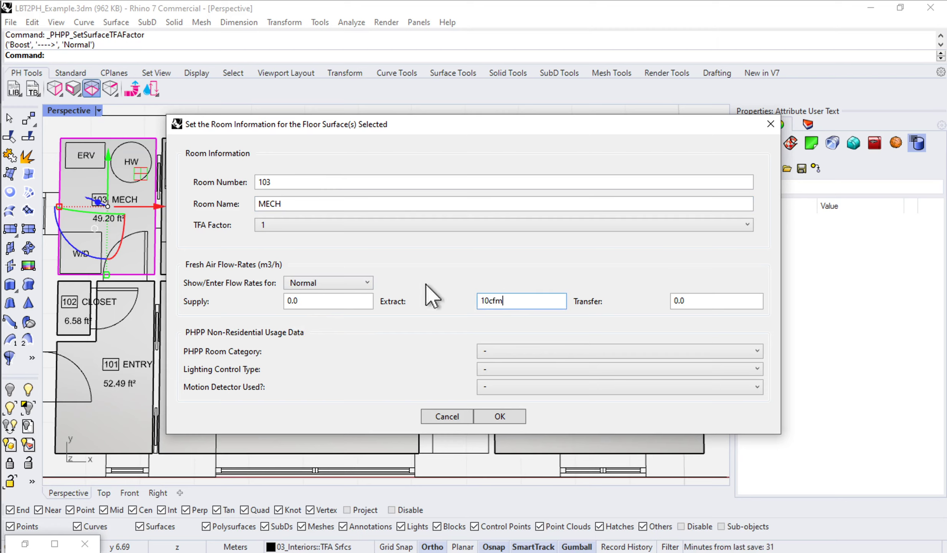
{"action": "key", "text": "Tab"}
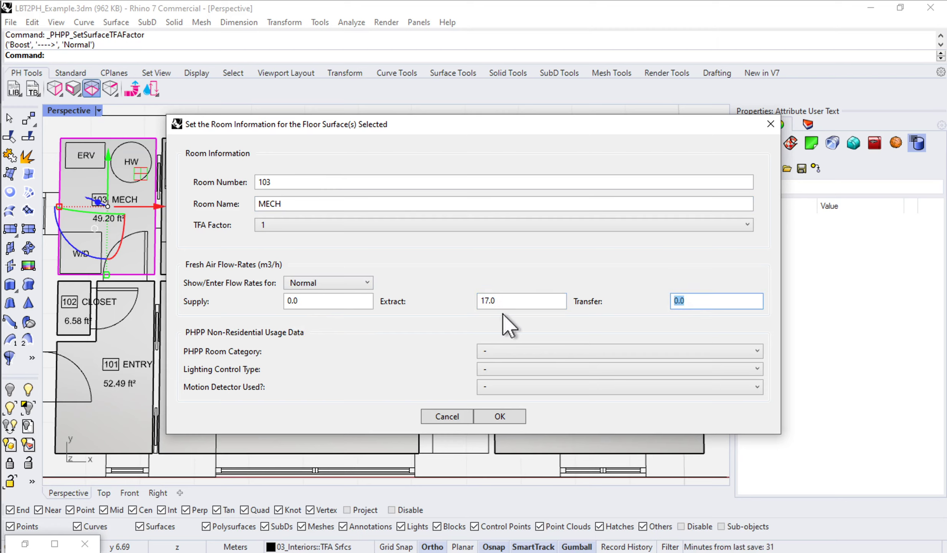
{"action": "left_click", "coordinate": [501, 418]}
- Tag the closet floor surface as room 102 CLOSET, then select the entry floor surface
{"action": "right_click_drag", "start_coordinate": [260, 334], "coordinate": [353, 309]}
{"action": "scroll", "coordinate": [179, 283], "scroll_direction": "up", "scroll_amount": 3}
{"action": "left_click", "coordinate": [182, 299]}
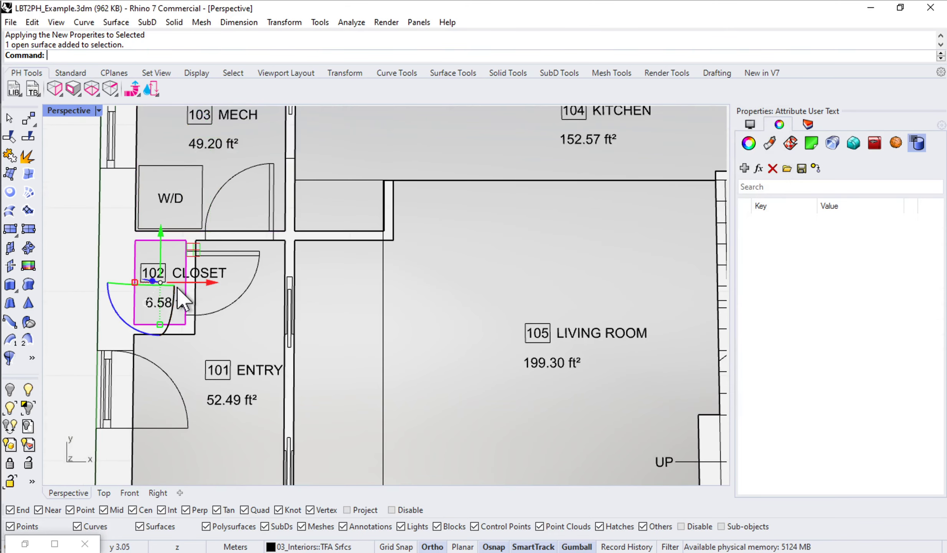
{"action": "left_click", "coordinate": [92, 86]}
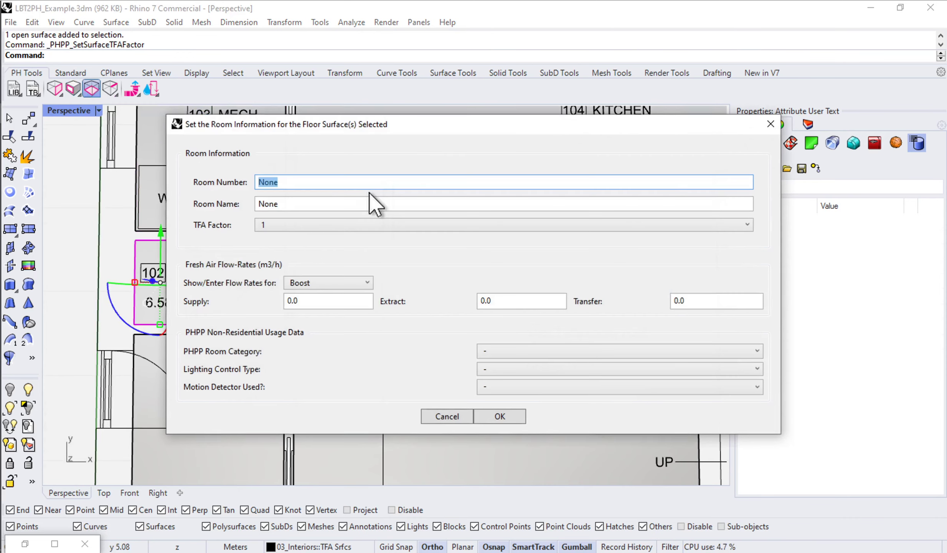
{"action": "left_click_drag", "start_coordinate": [294, 125], "coordinate": [393, 134]}
{"action": "type", "text": "102"}
{"action": "key", "text": "Tab"}
{"action": "type", "text": "CLOSET"}
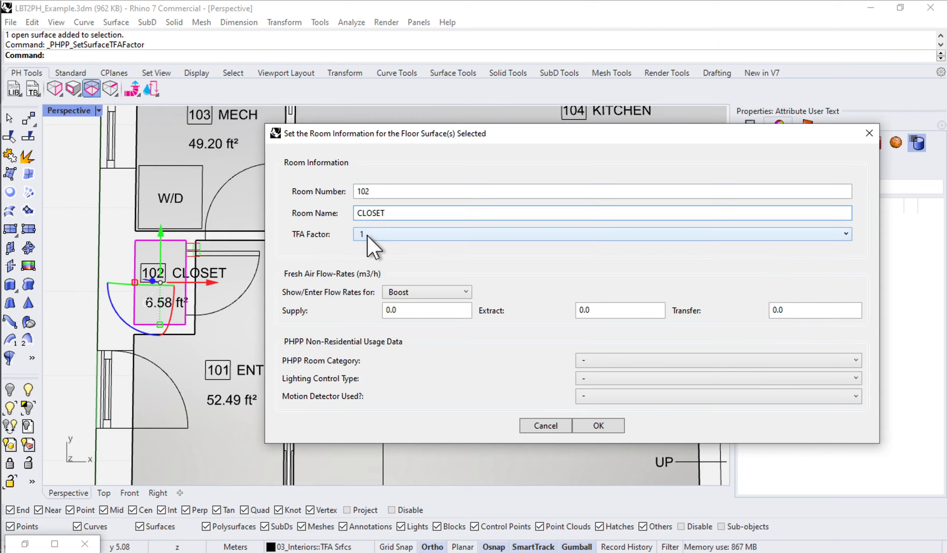
{"action": "left_click", "coordinate": [602, 426]}
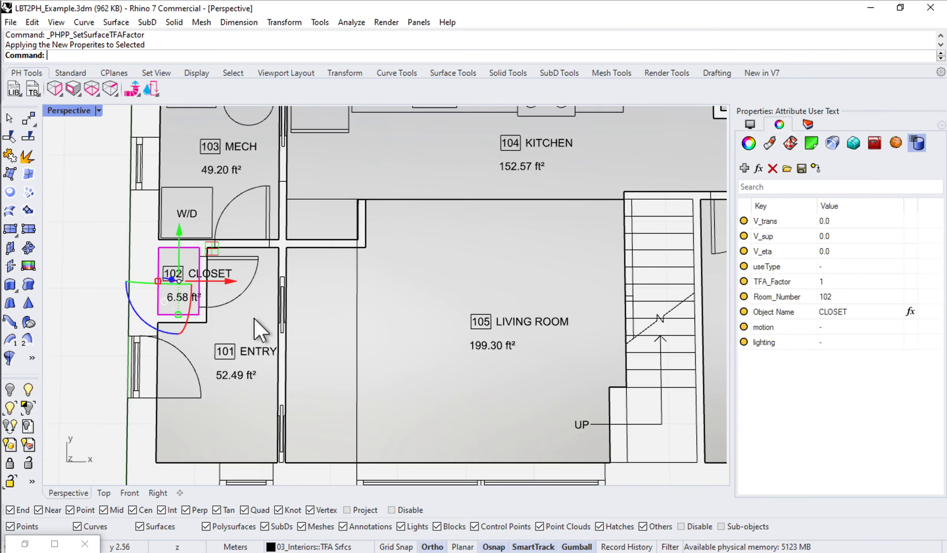
{"action": "left_click", "coordinate": [260, 330]}
- Enter room number 101 and name ENTRY for the selected entry floor surface
{"action": "left_click", "coordinate": [91, 89]}
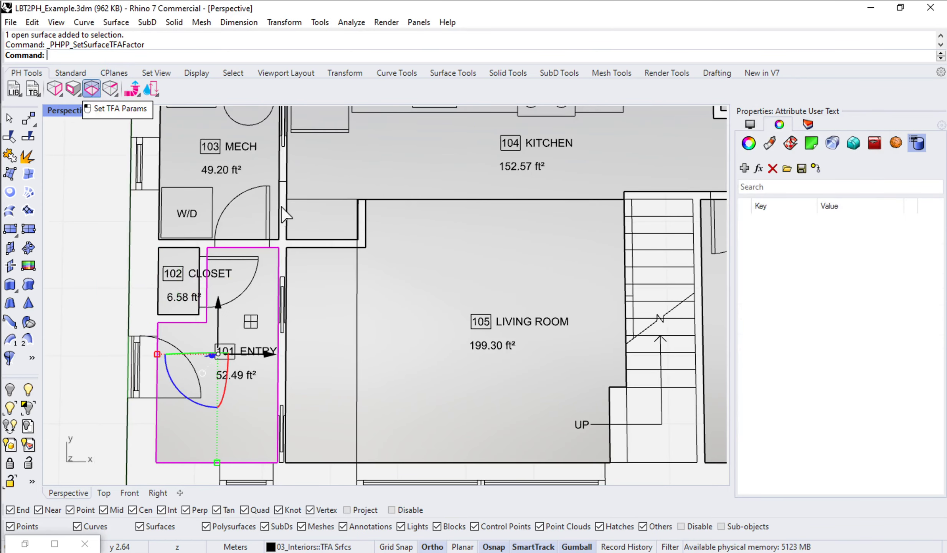
{"action": "type", "text": "101"}
{"action": "key", "text": "Tab"}
{"action": "type", "text": "ENT"}
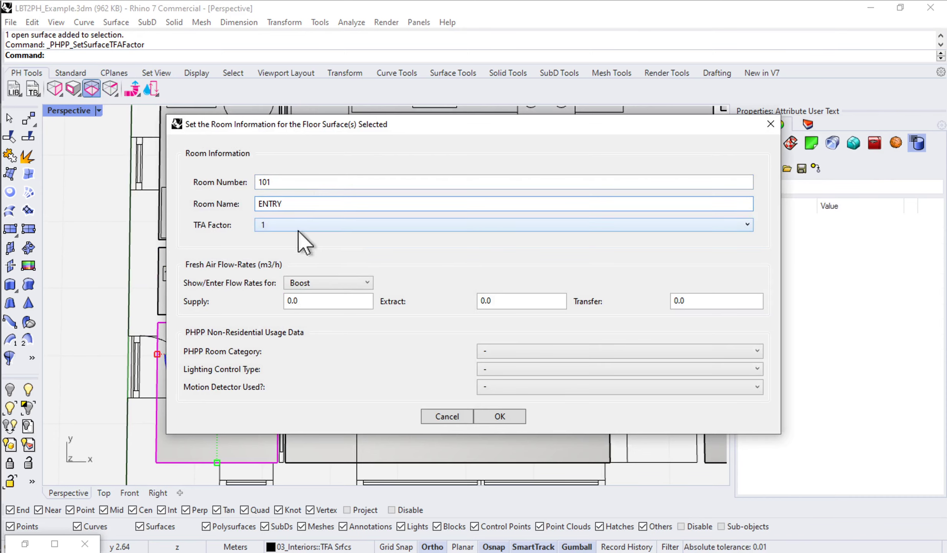
{"action": "left_click_drag", "start_coordinate": [282, 139], "coordinate": [357, 132]}
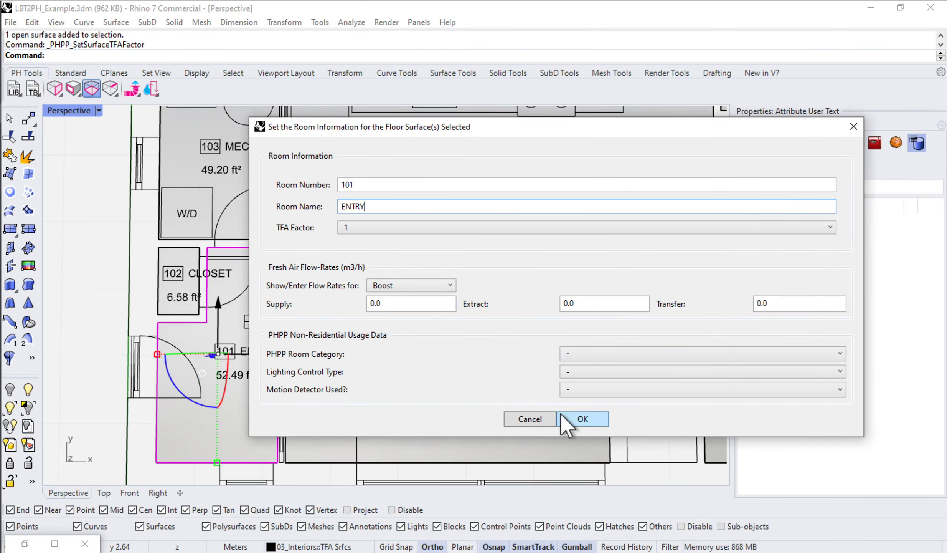
- Set the Boost and Normal extract flows to 10cfm (17.0 m3/h) and apply
{"action": "left_click", "coordinate": [581, 304]}
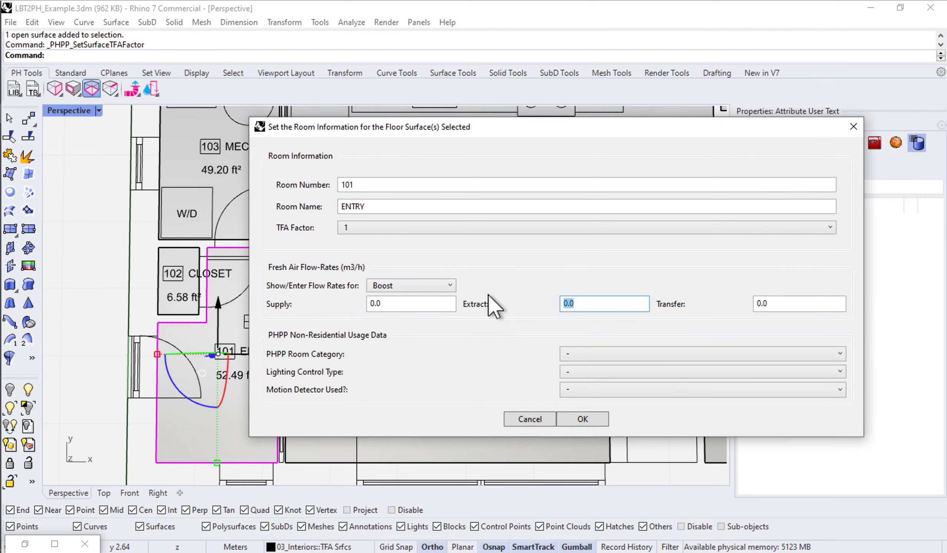
{"action": "key", "text": "Tab"}
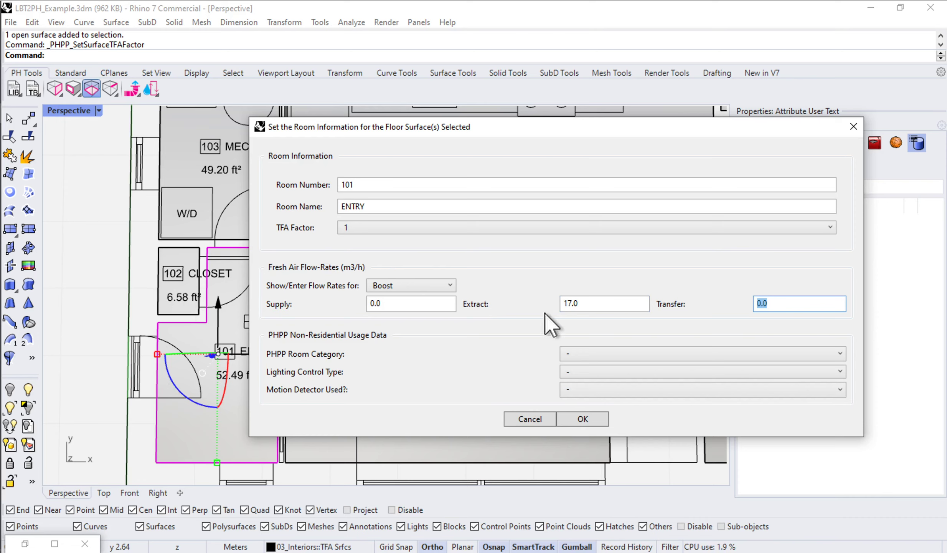
{"action": "left_click", "coordinate": [410, 291]}
{"action": "left_click", "coordinate": [385, 324]}
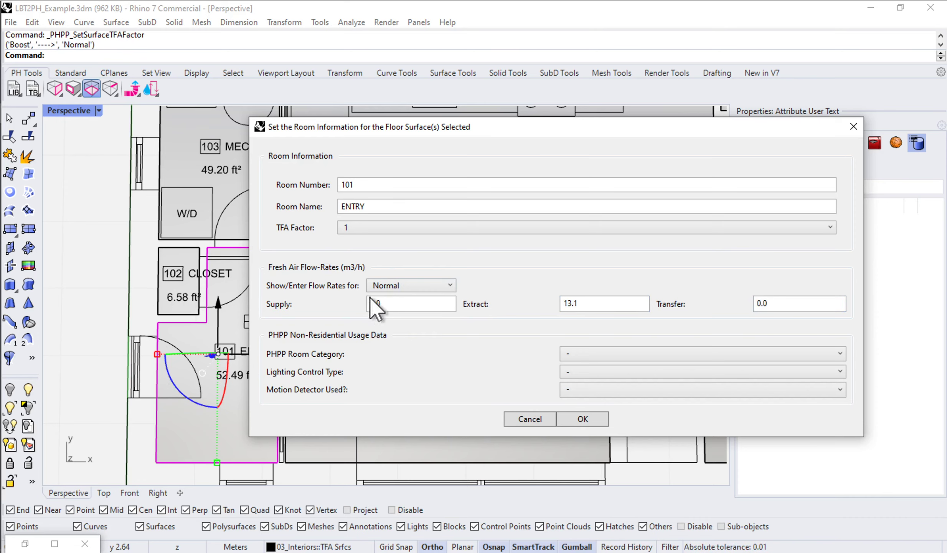
{"action": "left_click", "coordinate": [592, 303]}
{"action": "type", "text": "10cfm"}
{"action": "key", "text": "Tab"}
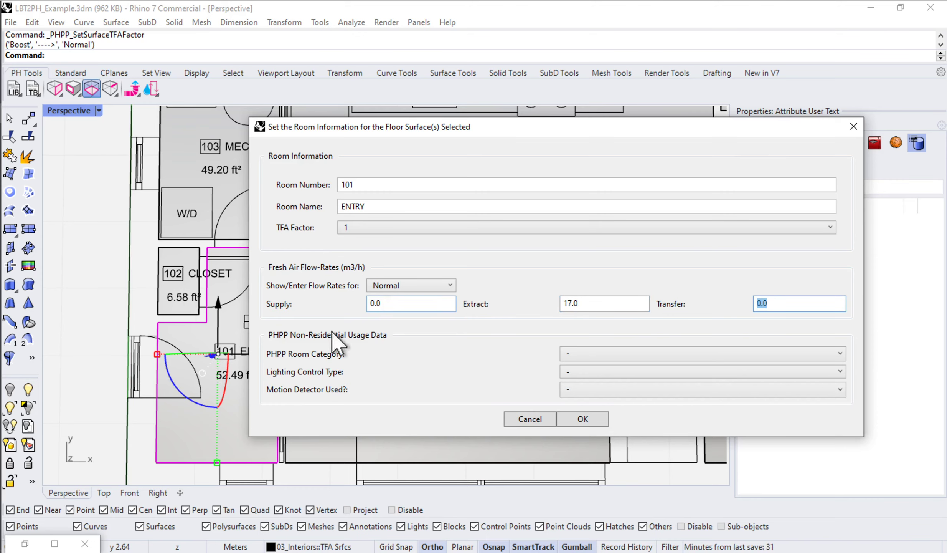
{"action": "left_click", "coordinate": [593, 416]}
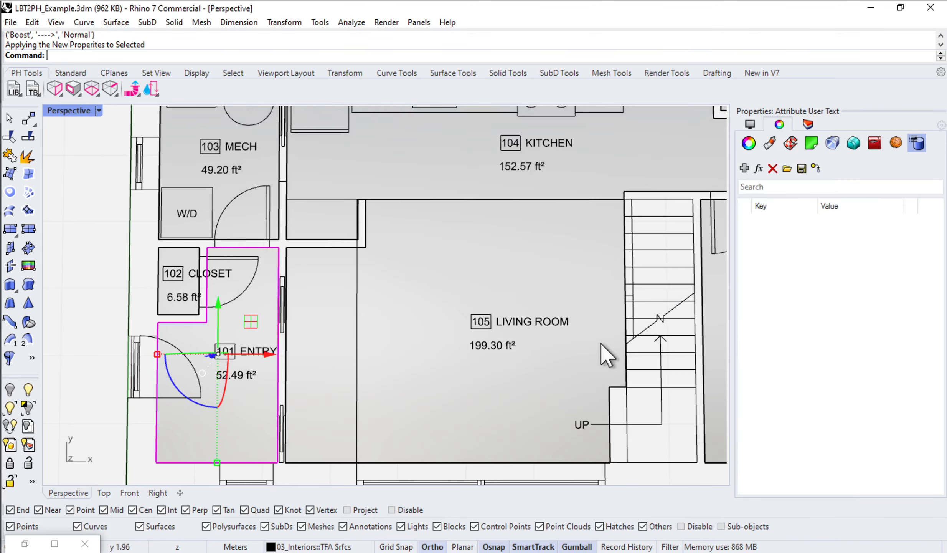
{"action": "right_click_drag", "start_coordinate": [607, 353], "coordinate": [616, 330]}
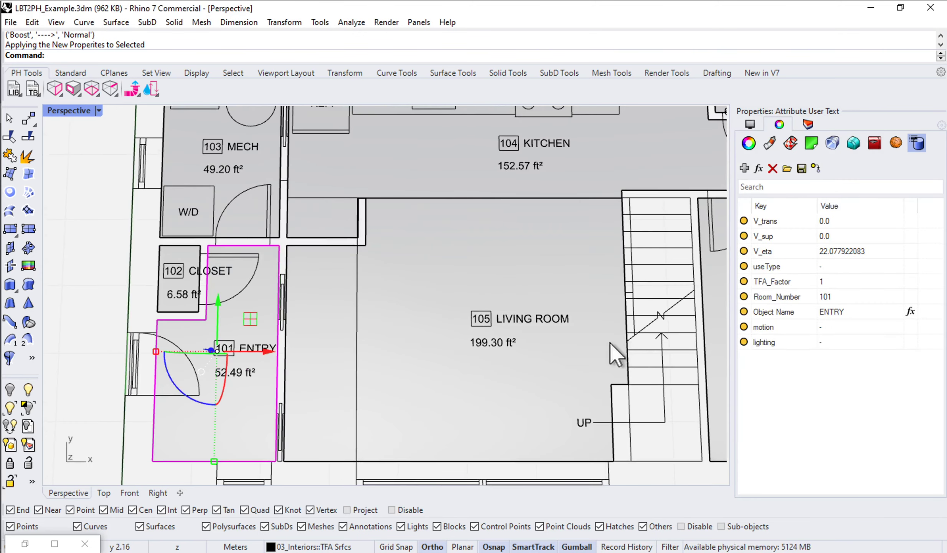
{"action": "right_click_drag", "start_coordinate": [553, 341], "coordinate": [359, 284], "text": "shift"}
- Tag the living room floor surface as room 105 with its name and TFA factor 1
{"action": "scroll", "coordinate": [345, 272], "scroll_direction": "down", "scroll_amount": 2}
{"action": "left_click", "coordinate": [288, 253]}
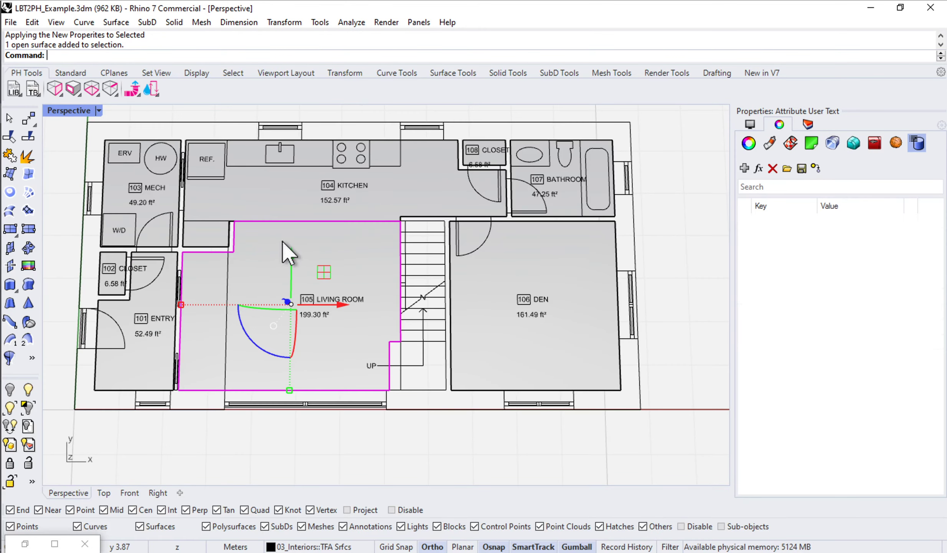
{"action": "scroll", "coordinate": [286, 248], "scroll_direction": "up", "scroll_amount": 2}
{"action": "left_click", "coordinate": [111, 89]}
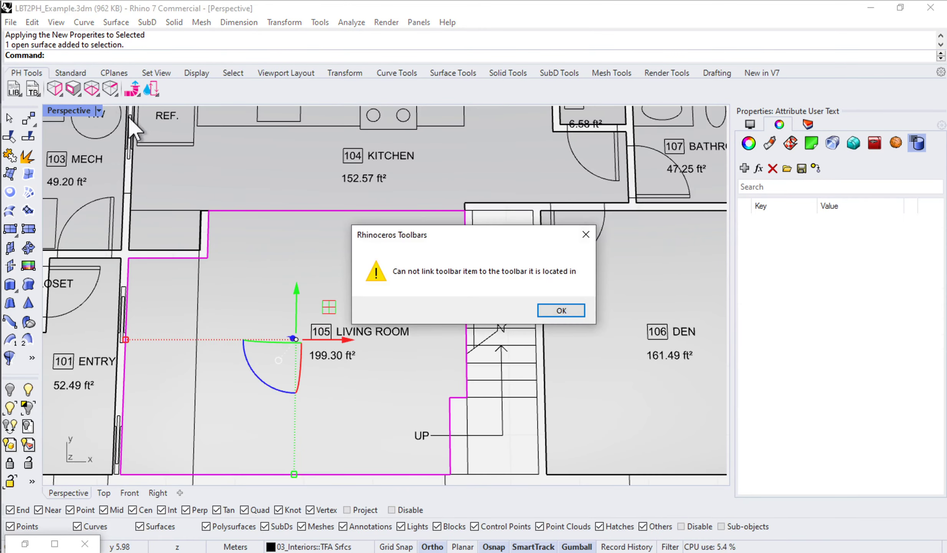
{"action": "left_click", "coordinate": [562, 310]}
{"action": "left_click", "coordinate": [92, 89]}
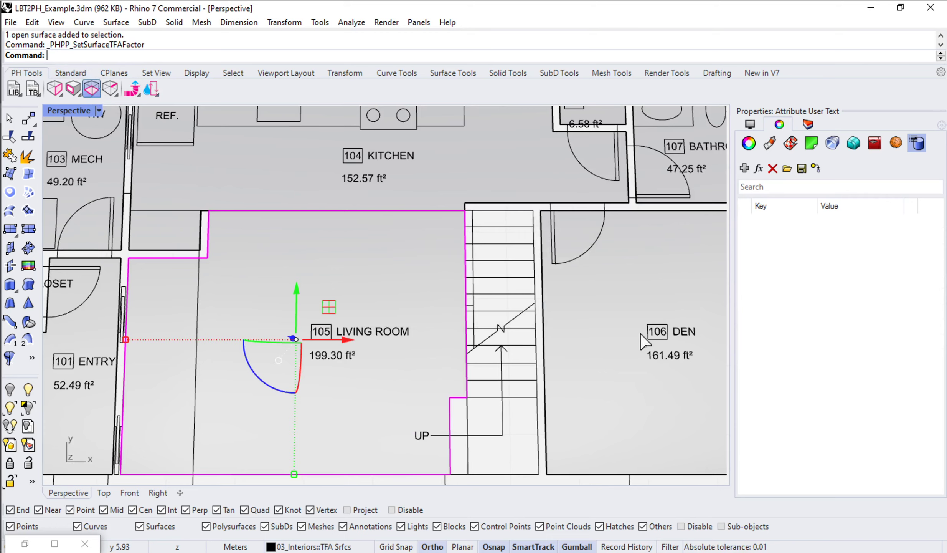
{"action": "type", "text": "105"}
{"action": "key", "text": "Tab"}
{"action": "type", "text": "LIC"}
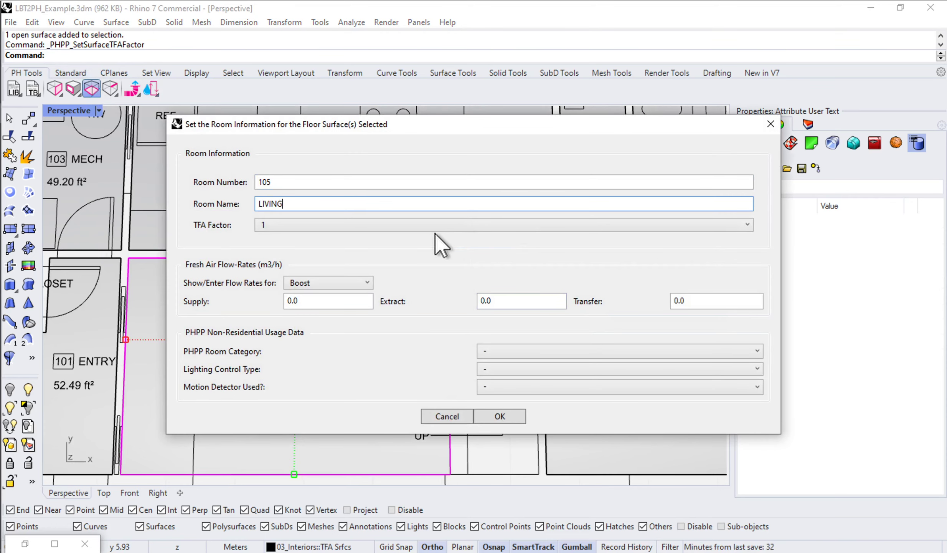
{"action": "left_click", "coordinate": [268, 225]}
{"action": "left_click", "coordinate": [271, 237]}
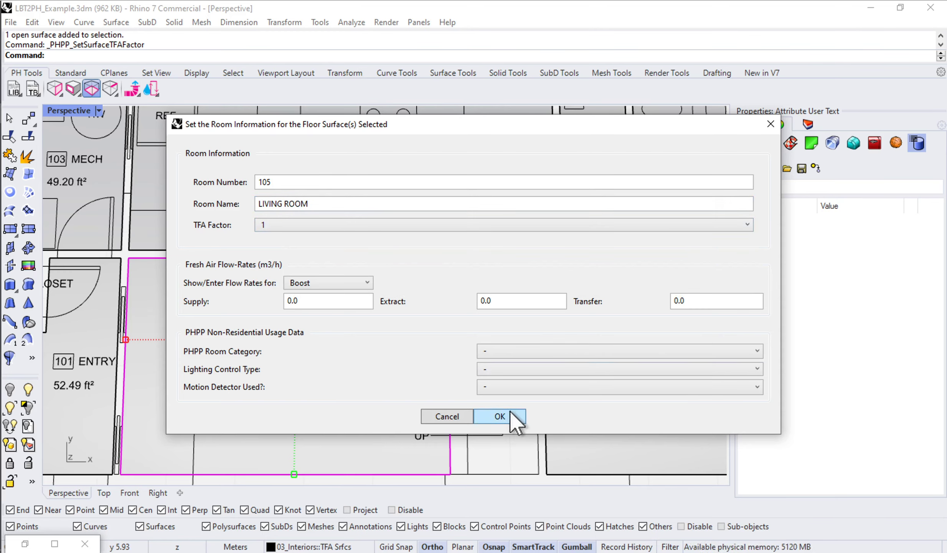
{"action": "left_click", "coordinate": [500, 416]}
- Tag the den floor surface as room 106 named DEN with TFA factor 1
{"action": "left_click", "coordinate": [672, 287]}
{"action": "right_click_drag", "start_coordinate": [607, 326], "coordinate": [481, 299], "text": "shift"}
{"action": "left_click", "coordinate": [91, 88]}
{"action": "type", "text": "106"}
{"action": "key", "text": "Tab"}
{"action": "type", "text": "DE"}
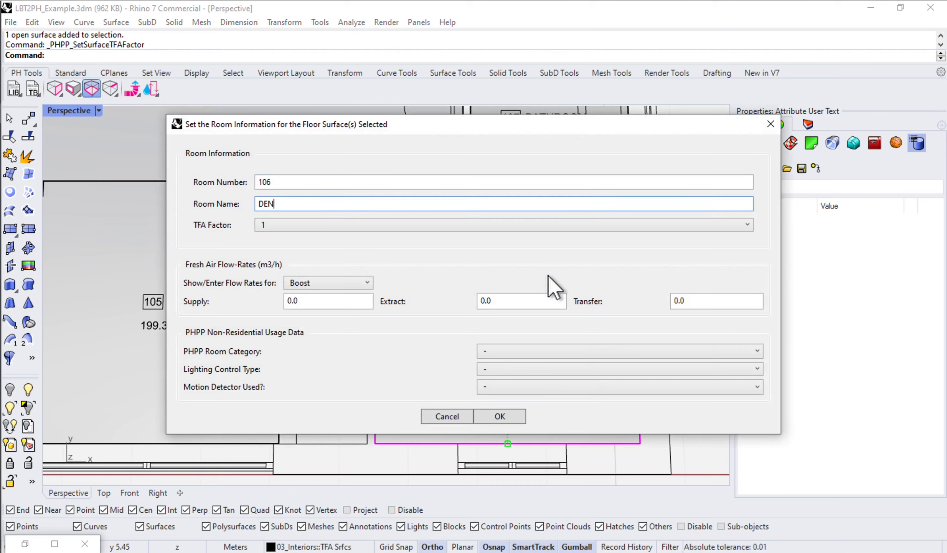
{"action": "left_click", "coordinate": [272, 225]}
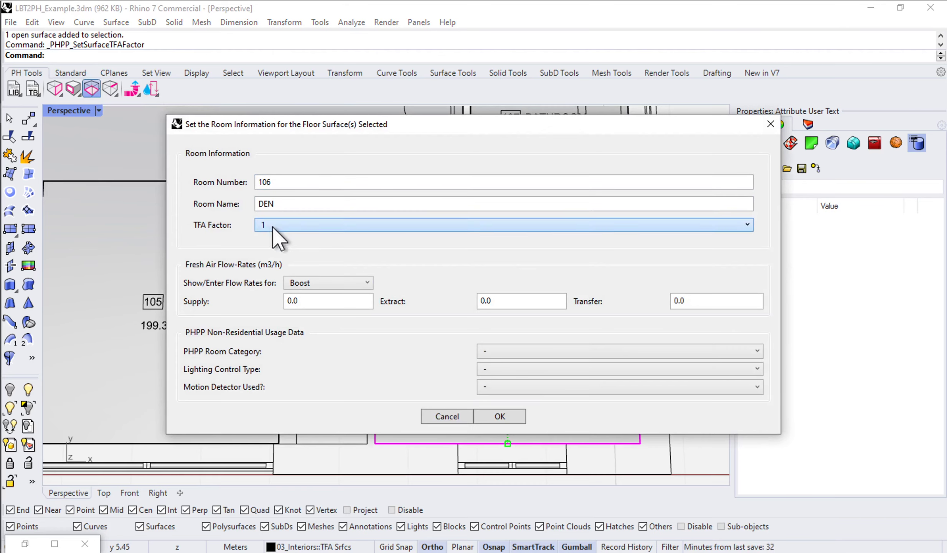
{"action": "left_click", "coordinate": [501, 417]}
{"action": "scroll", "coordinate": [489, 329], "scroll_direction": "down", "scroll_amount": 1}
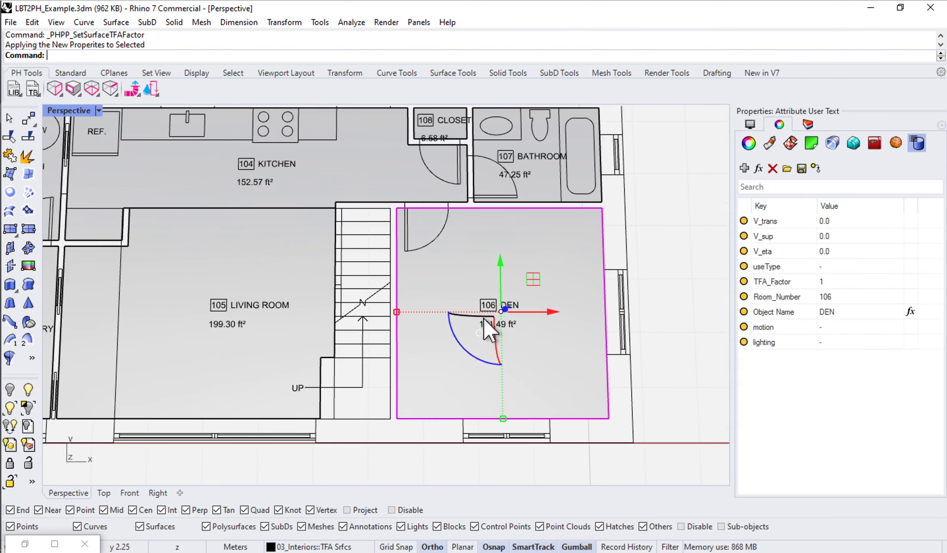
{"action": "scroll", "coordinate": [483, 317], "scroll_direction": "down", "scroll_amount": 1}
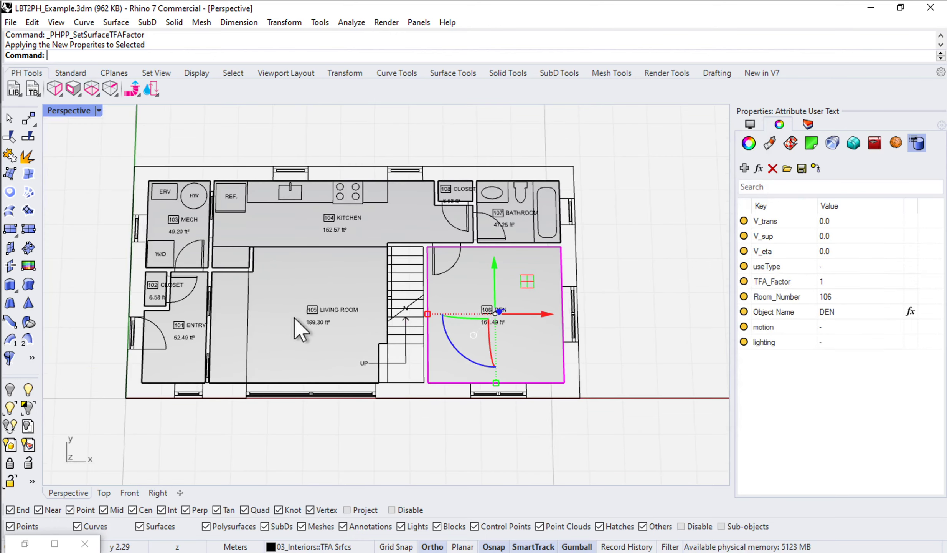
{"action": "scroll", "coordinate": [293, 315], "scroll_direction": "up", "scroll_amount": 1}
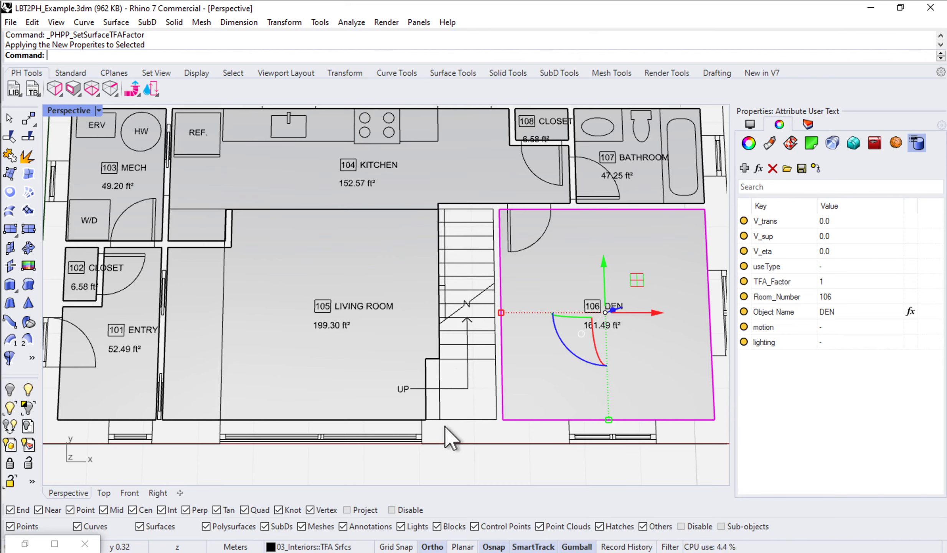
- Draw corner-to-corner planar surfaces over the stair landing and the stair run
{"action": "left_click", "coordinate": [10, 229]}
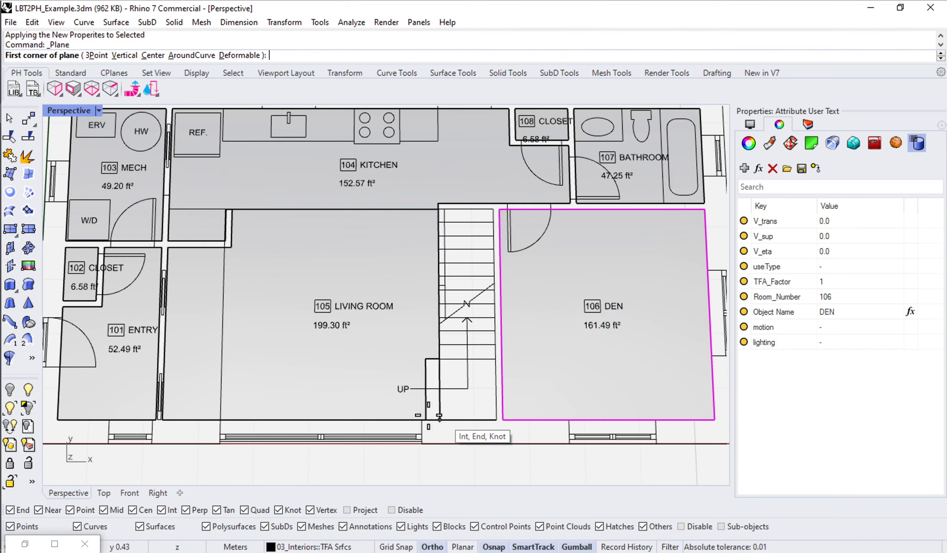
{"action": "left_click", "coordinate": [426, 419]}
{"action": "left_click", "coordinate": [496, 358]}
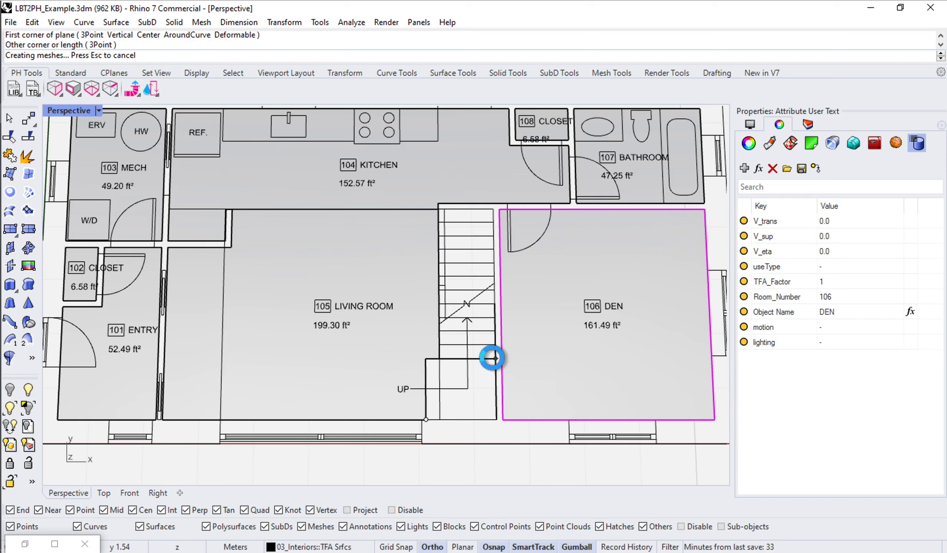
{"action": "key", "text": "Return"}
{"action": "left_click", "coordinate": [439, 358]}
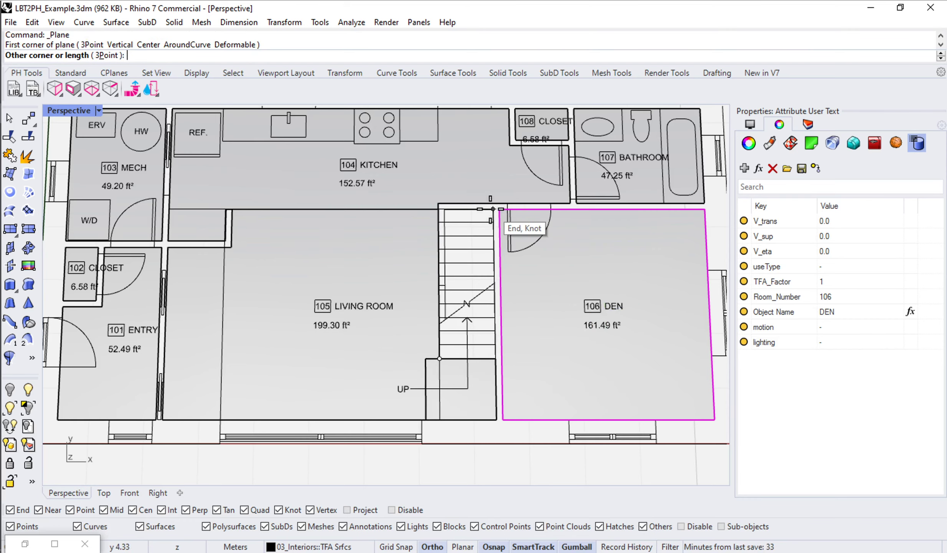
{"action": "left_click", "coordinate": [503, 210]}
{"action": "right_click_drag", "start_coordinate": [576, 337], "coordinate": [495, 326]}
{"action": "scroll", "coordinate": [490, 322], "scroll_direction": "up", "scroll_amount": 3}
- Merge the stair-run and landing surfaces into one with jm (PlanarUnion)
{"action": "left_click", "coordinate": [487, 322]}
{"action": "scroll", "coordinate": [487, 323], "scroll_direction": "up", "scroll_amount": 3}
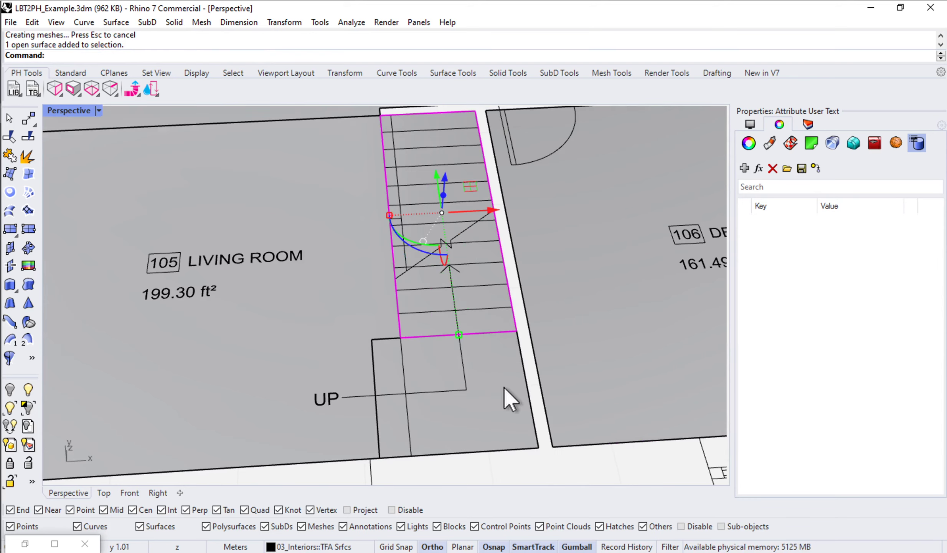
{"action": "left_click", "coordinate": [506, 387], "text": "shift"}
{"action": "scroll", "coordinate": [505, 387], "scroll_direction": "down", "scroll_amount": 2}
{"action": "type", "text": "jm"}
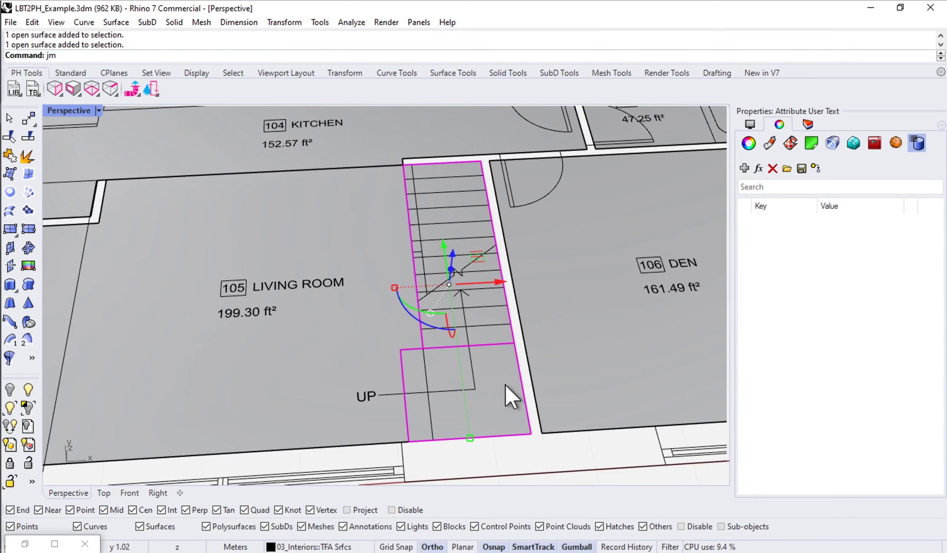
{"action": "key", "text": "Return"}
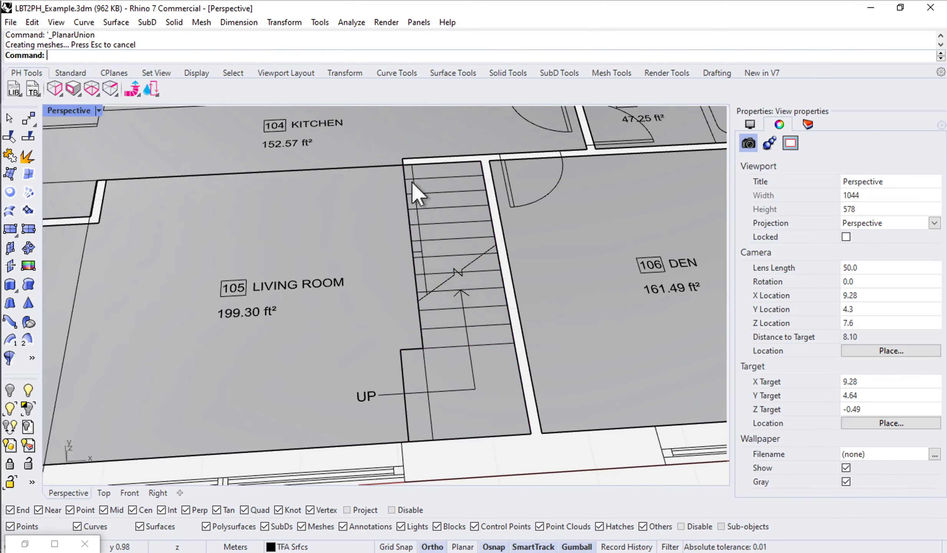
{"action": "scroll", "coordinate": [497, 388], "scroll_direction": "down", "scroll_amount": 5}
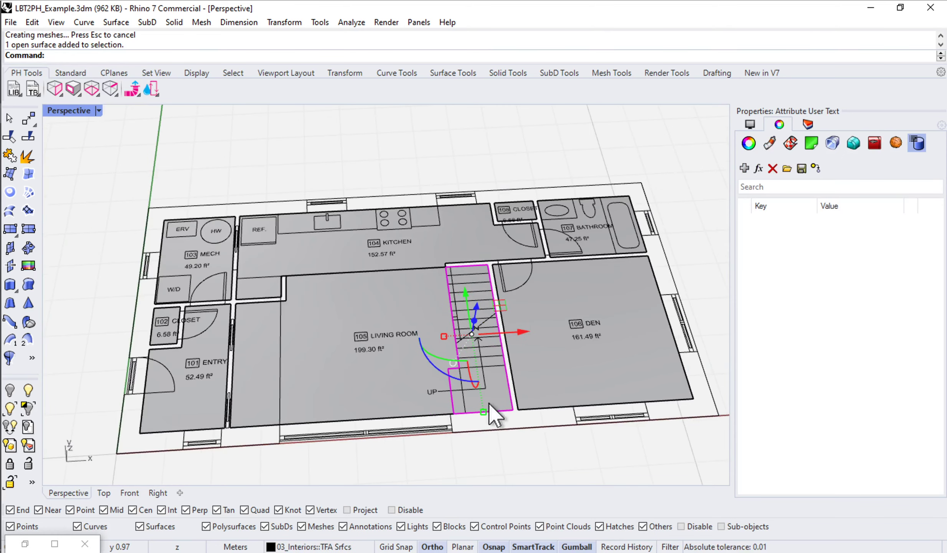
{"action": "scroll", "coordinate": [490, 401], "scroll_direction": "up", "scroll_amount": 4}
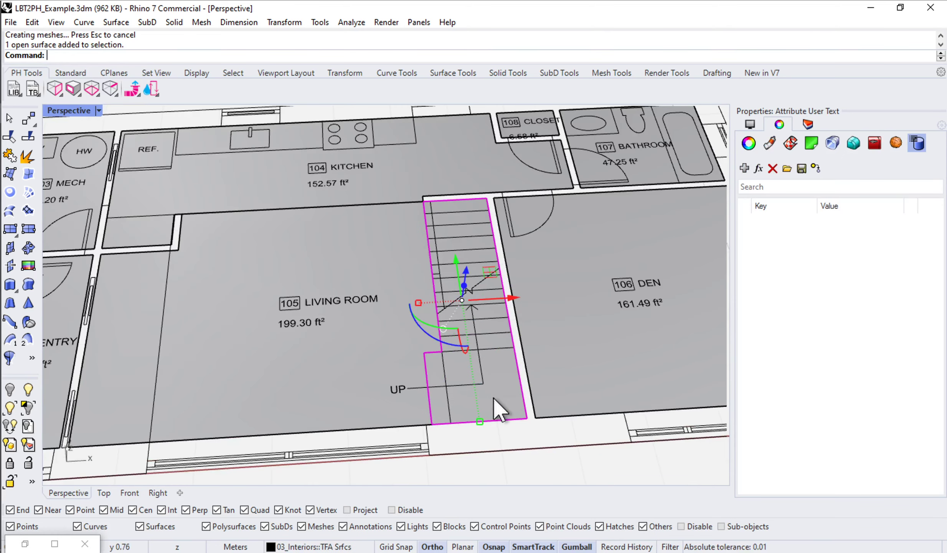
- Enter room number 000, name STAIR and TFA factor 0 for the merged stair surface
{"action": "left_click", "coordinate": [91, 88]}
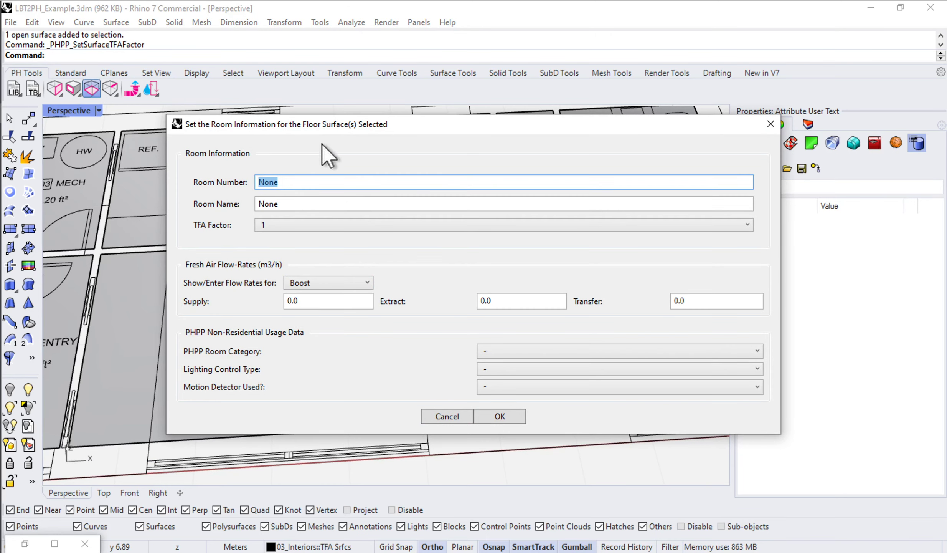
{"action": "left_click_drag", "start_coordinate": [327, 132], "coordinate": [410, 189]}
{"action": "type", "text": "000"}
{"action": "key", "text": "Tab"}
{"action": "type", "text": "S"}
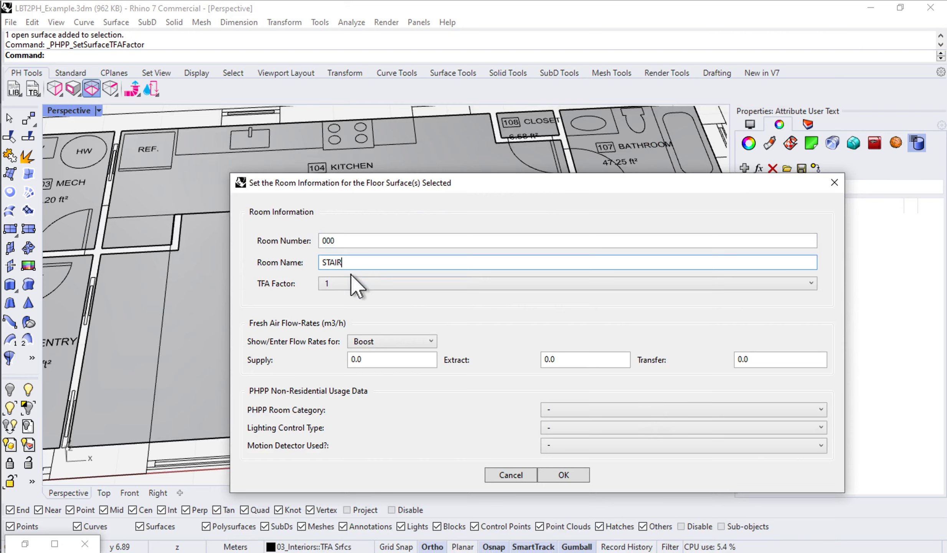
{"action": "left_click", "coordinate": [350, 285]}
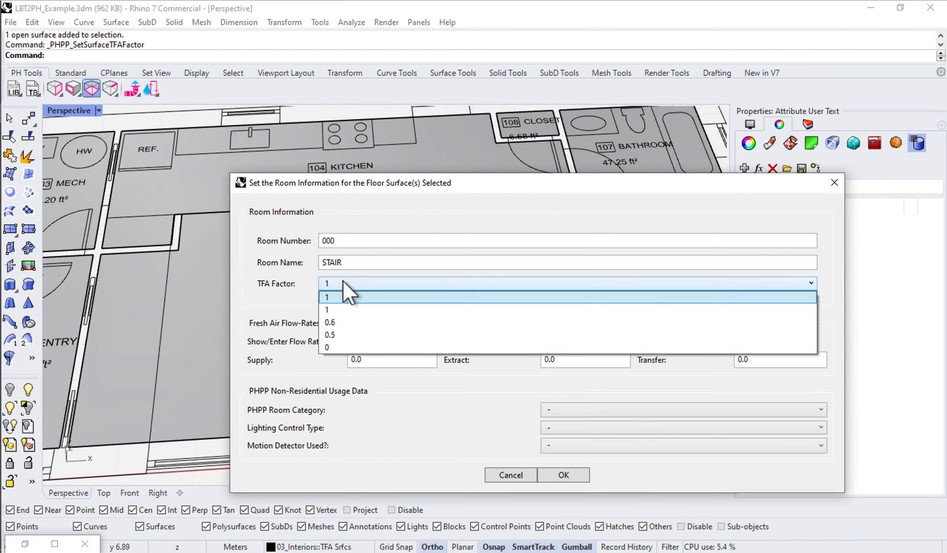
{"action": "left_click", "coordinate": [328, 346]}
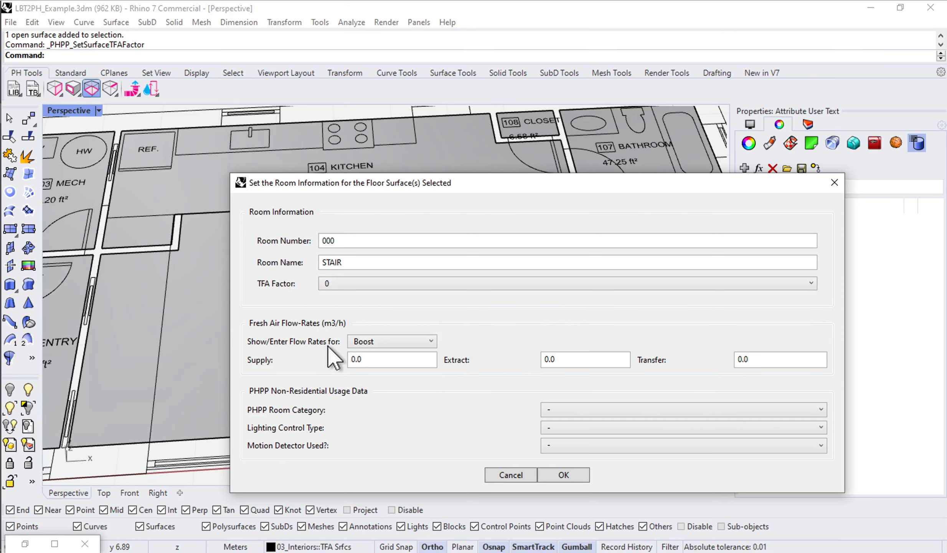
{"action": "left_click", "coordinate": [335, 282]}
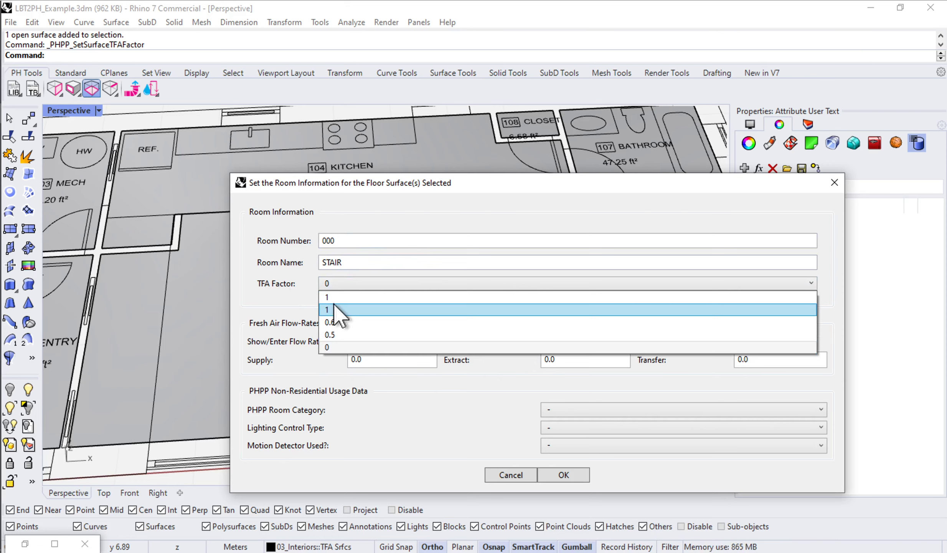
{"action": "left_click", "coordinate": [326, 347]}
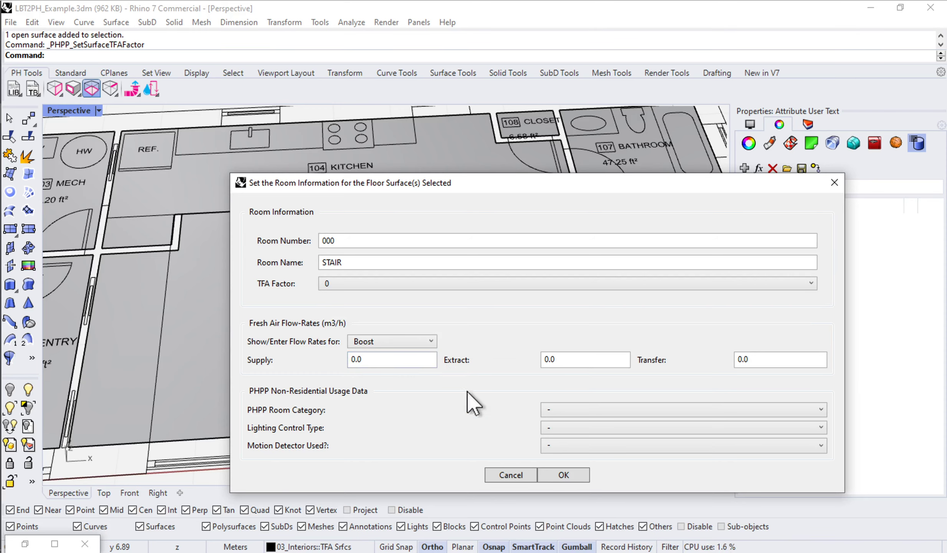
{"action": "left_click", "coordinate": [564, 479]}
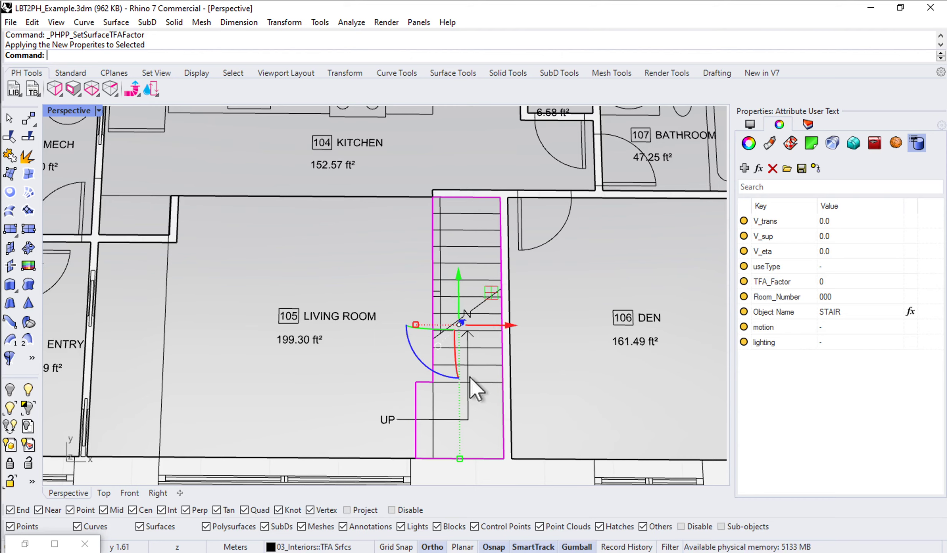
{"action": "scroll", "coordinate": [471, 377], "scroll_direction": "down", "scroll_amount": 5}
{"action": "scroll", "coordinate": [471, 377], "scroll_direction": "up", "scroll_amount": 3}
{"action": "scroll", "coordinate": [470, 377], "scroll_direction": "down", "scroll_amount": 3}
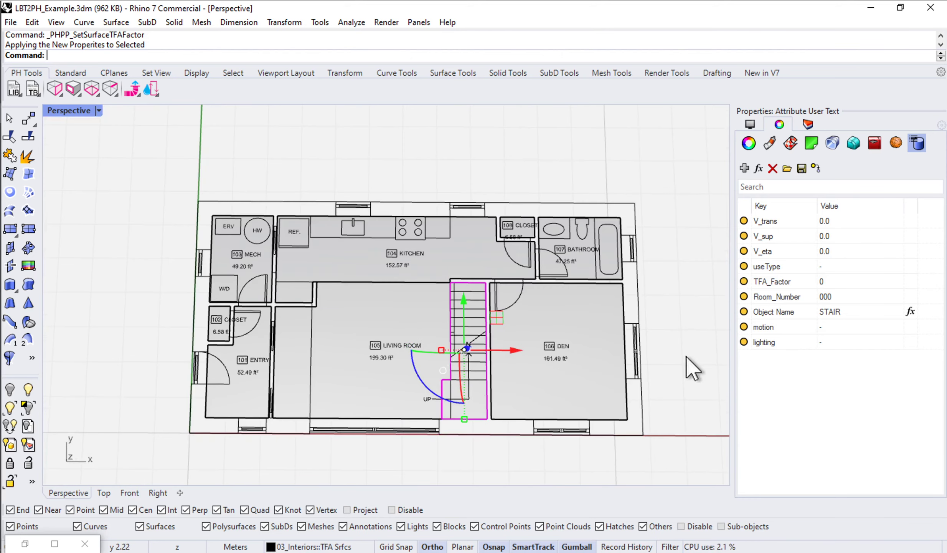
{"action": "left_click", "coordinate": [778, 296]}
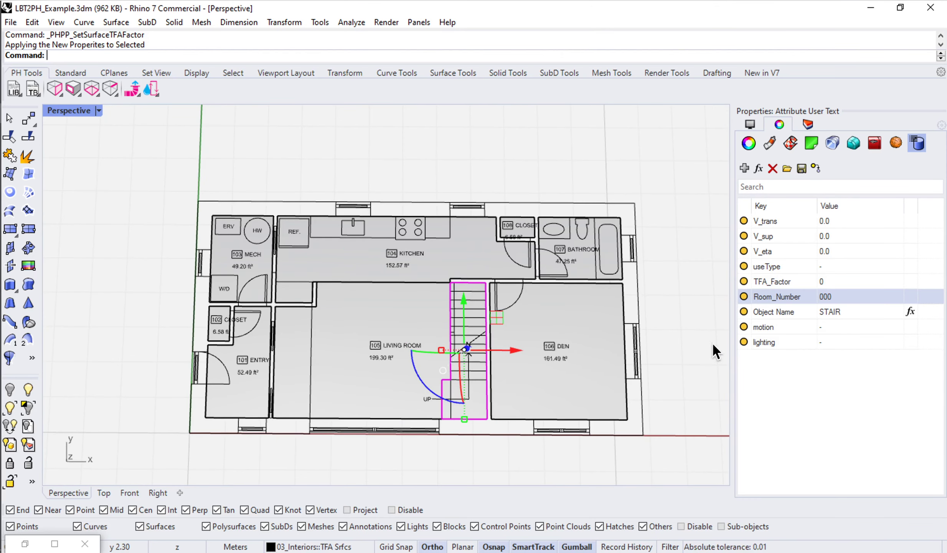
{"action": "left_click", "coordinate": [594, 384]}
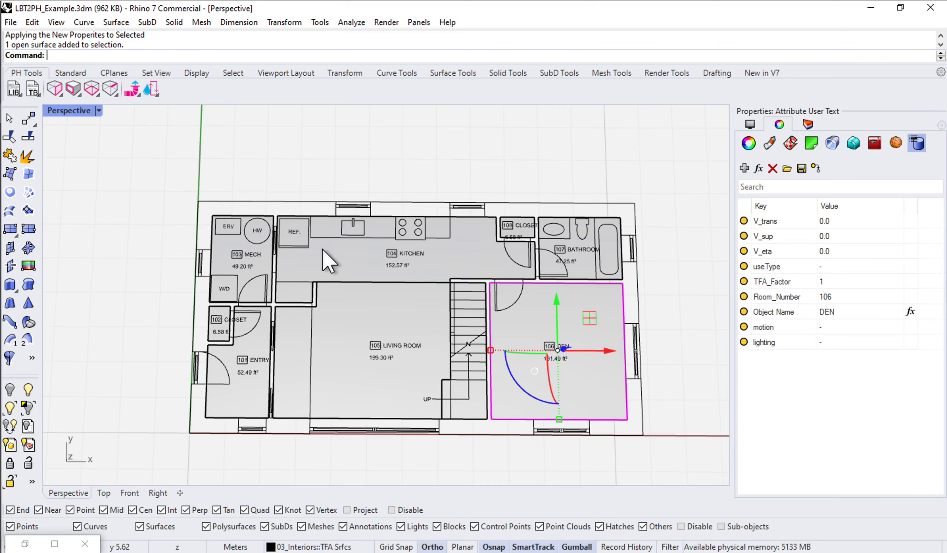
- Wire the TFA Surfaces Brep into the _spaces_geometry input as well
{"action": "left_click", "coordinate": [21, 544]}
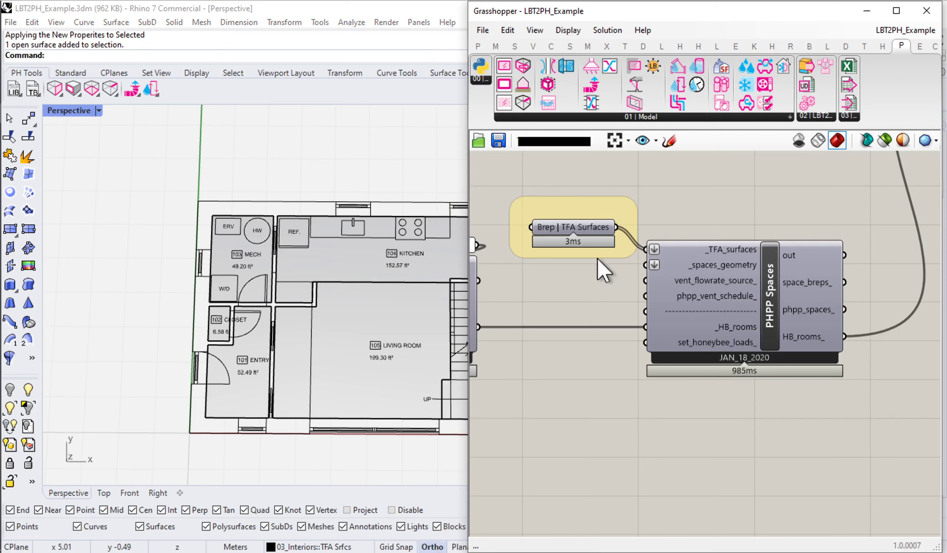
{"action": "mouse_move", "coordinate": [596, 230]}
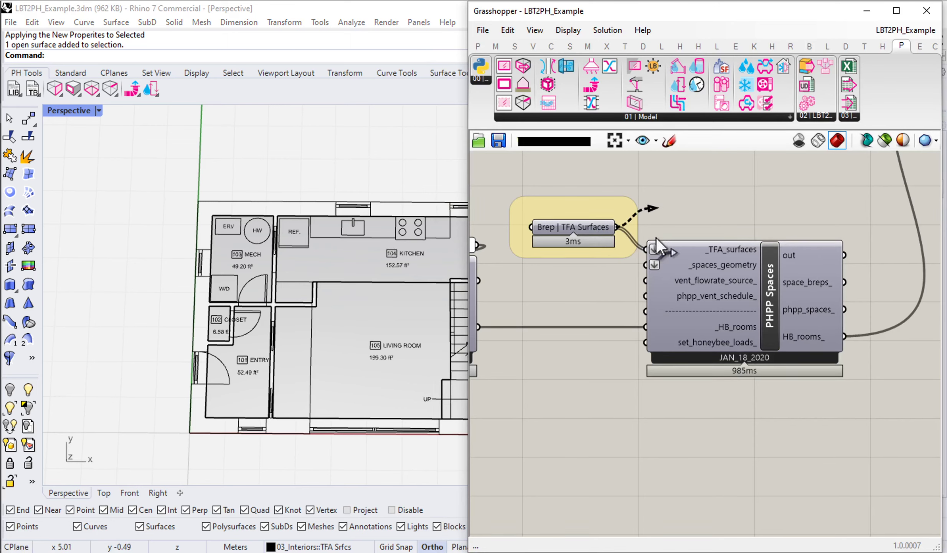
{"action": "left_click_drag", "start_coordinate": [657, 239], "coordinate": [653, 265]}
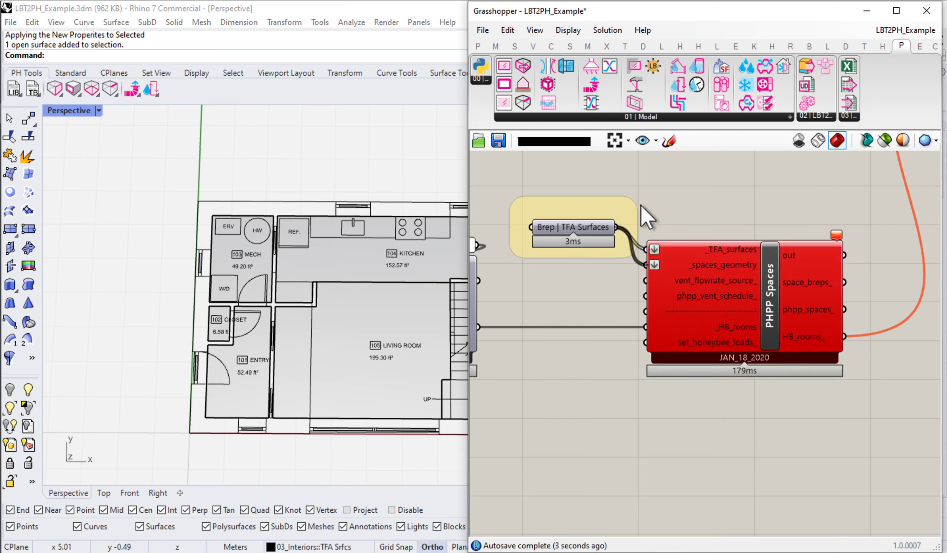
{"action": "left_click_drag", "start_coordinate": [655, 261], "coordinate": [655, 264]}
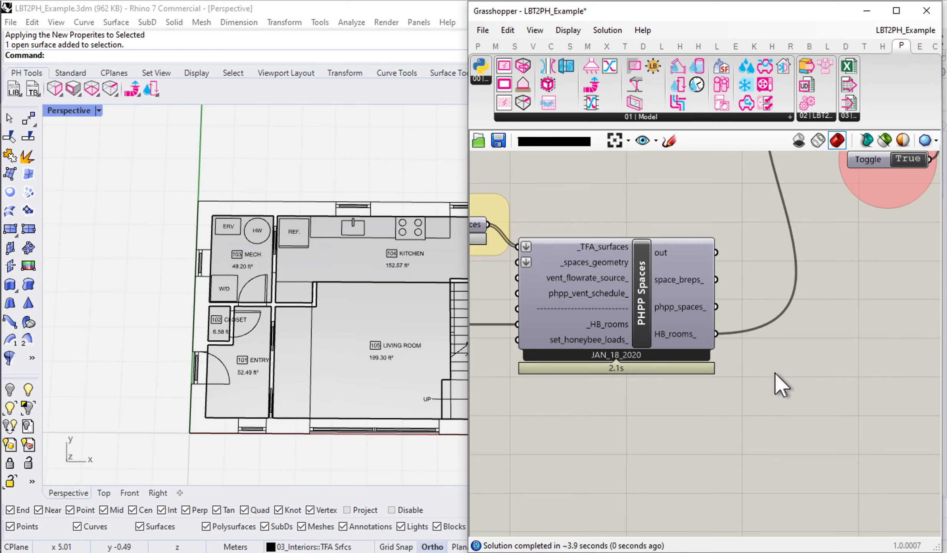
- Add a Panel on phpp_spaces_ and enlarge it to list every space object
{"action": "double_click", "coordinate": [775, 371]}
{"action": "type", "text": "panel"}
{"action": "key", "text": "Return"}
{"action": "left_click_drag", "start_coordinate": [716, 307], "coordinate": [783, 403]}
{"action": "right_click_drag", "start_coordinate": [783, 403], "coordinate": [557, 309]}
{"action": "left_click_drag", "start_coordinate": [568, 307], "coordinate": [913, 368]}
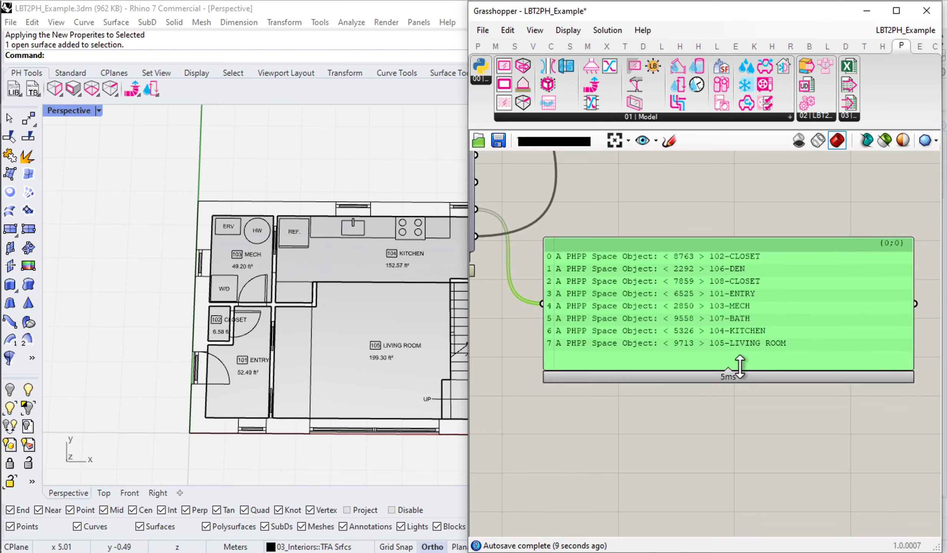
{"action": "left_click_drag", "start_coordinate": [739, 366], "coordinate": [740, 381]}
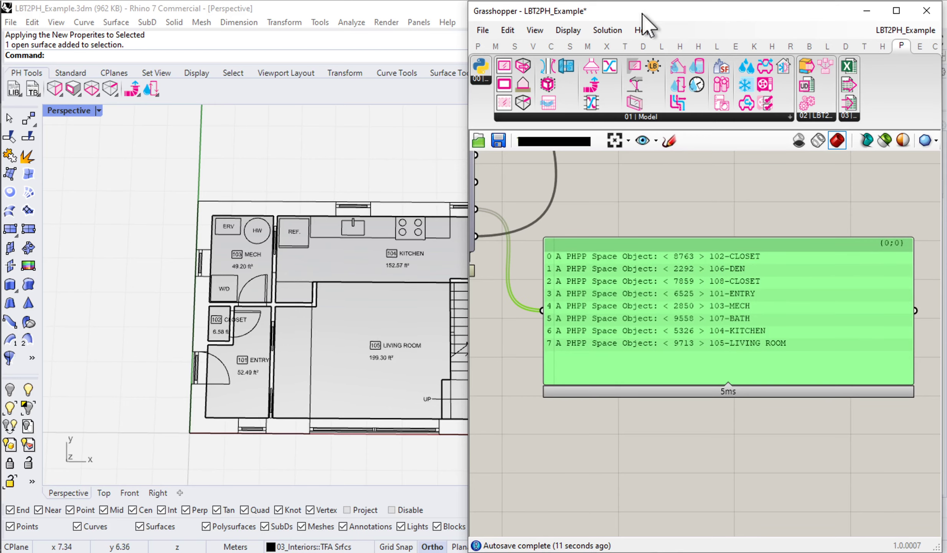
- Select all surfaces on the TFA Srfcs layer from the layer list
{"action": "left_click_drag", "start_coordinate": [645, 25], "coordinate": [313, 445]}
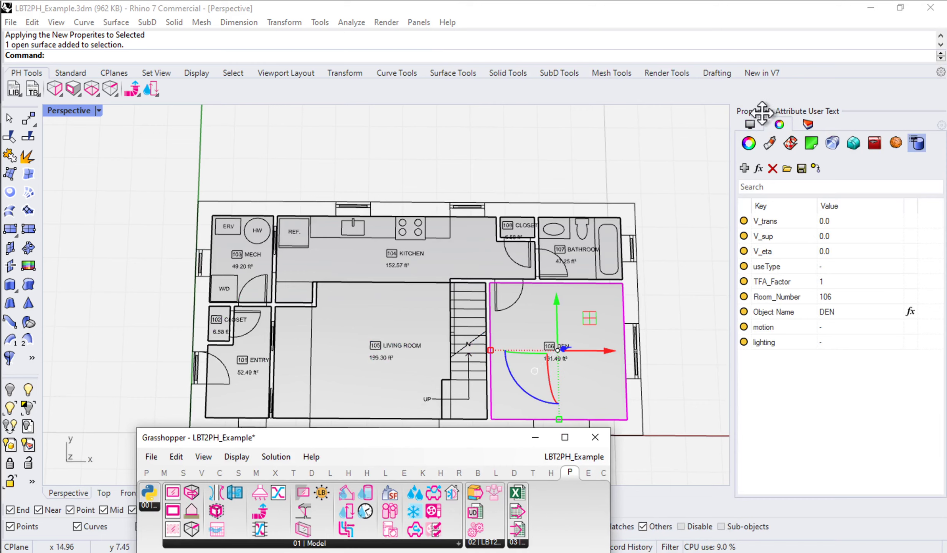
{"action": "left_click", "coordinate": [808, 123]}
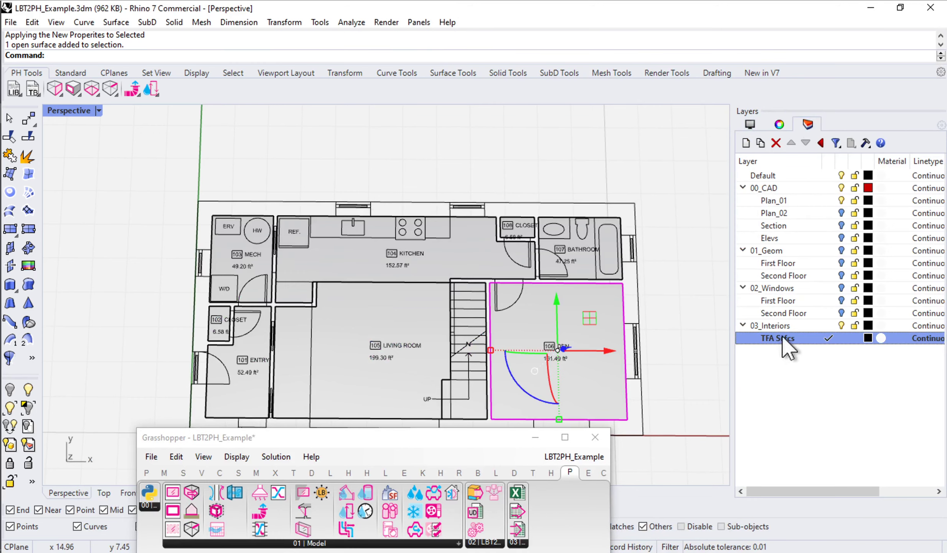
{"action": "right_click", "coordinate": [781, 337]}
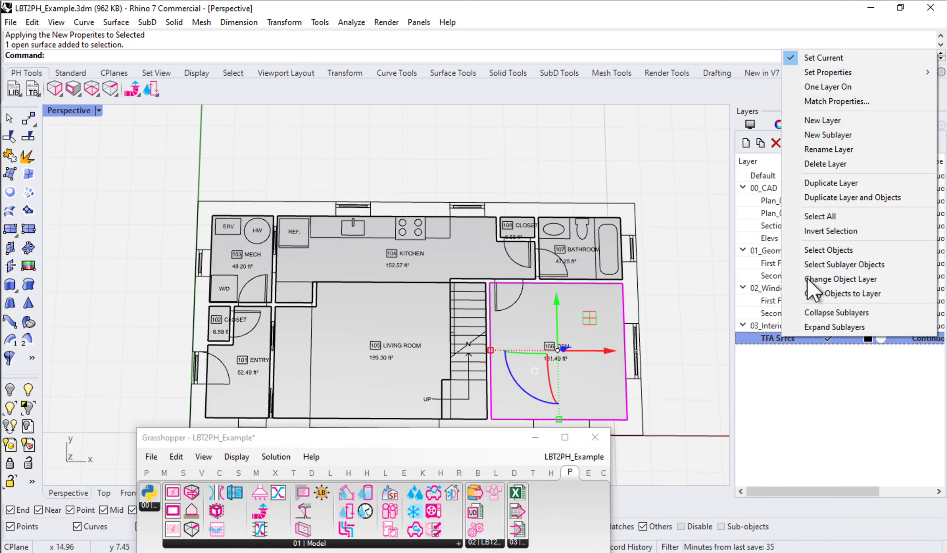
{"action": "left_click", "coordinate": [814, 248]}
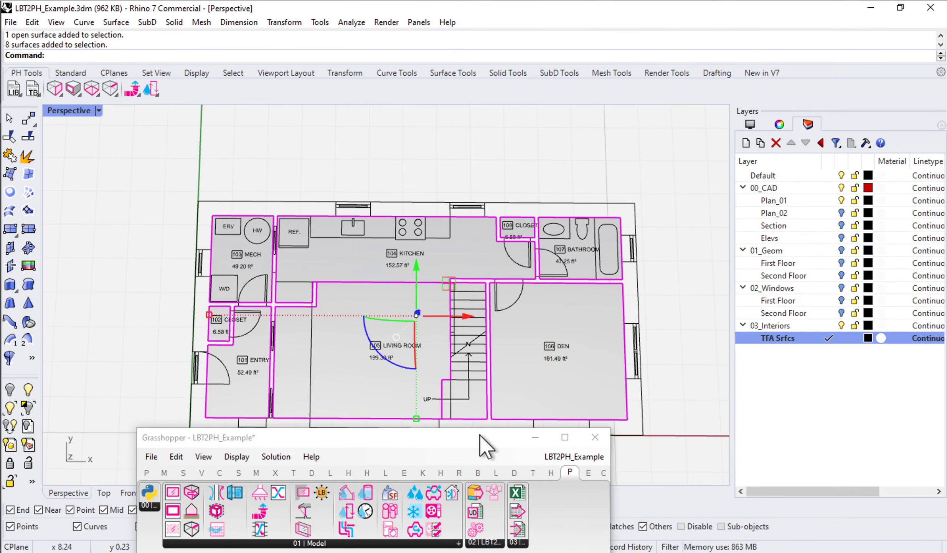
- Reassign the selected floor surfaces to the TFA Surfaces parameter with Set Multiple Breps
{"action": "left_click_drag", "start_coordinate": [485, 445], "coordinate": [706, 73]}
{"action": "scroll", "coordinate": [502, 299], "scroll_direction": "down", "scroll_amount": 2}
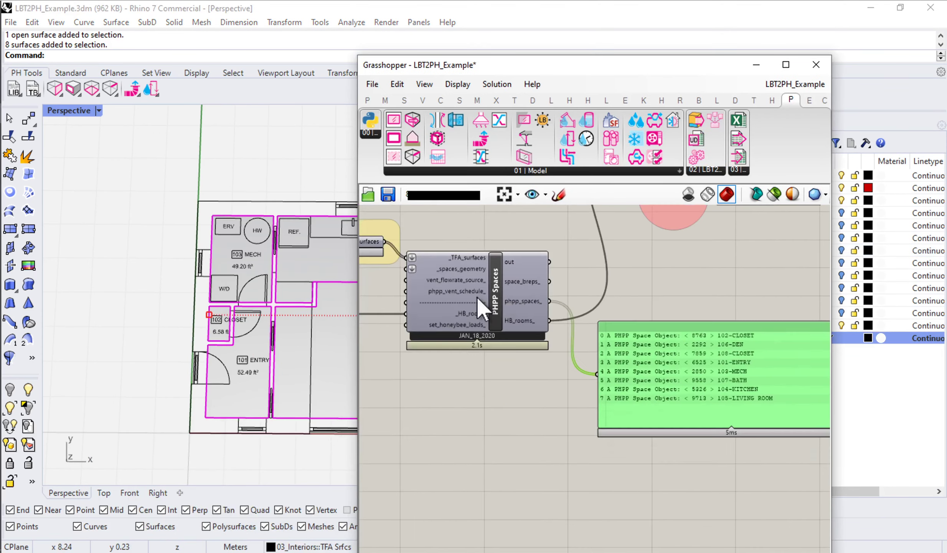
{"action": "right_click_drag", "start_coordinate": [382, 241], "coordinate": [424, 256]}
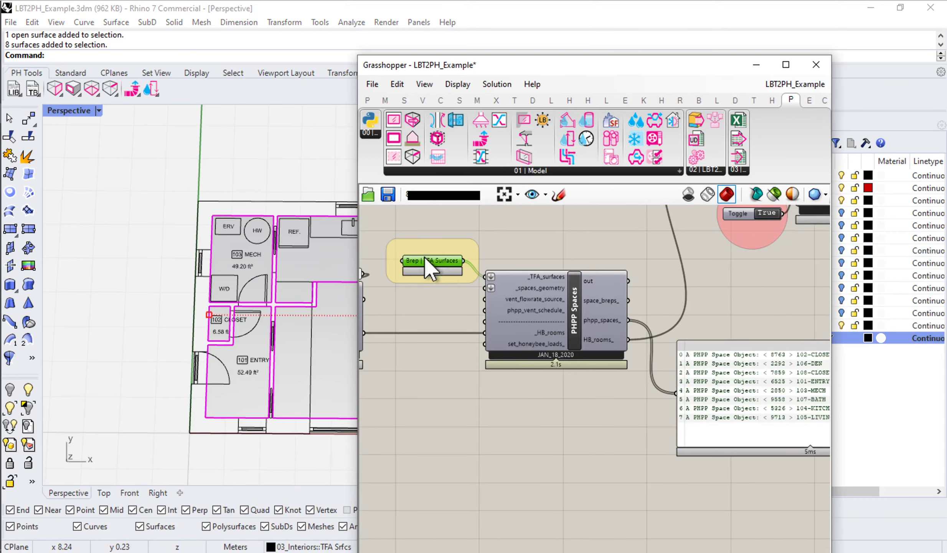
{"action": "right_click", "coordinate": [424, 257]}
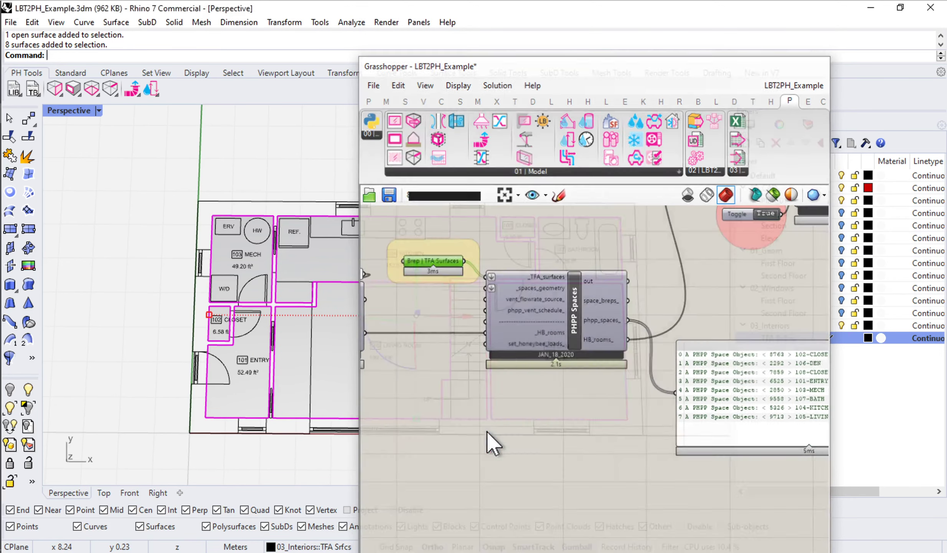
{"action": "left_click", "coordinate": [486, 430]}
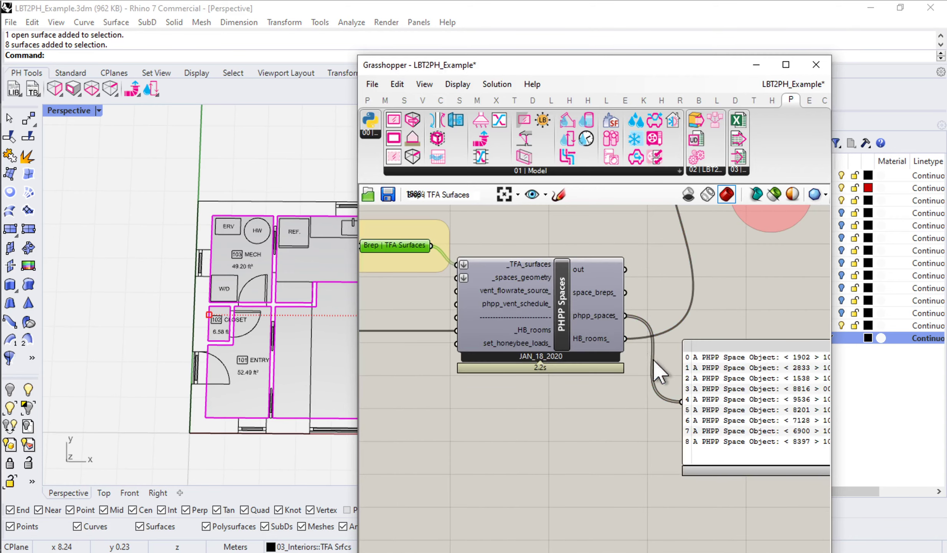
{"action": "scroll", "coordinate": [666, 378], "scroll_direction": "up", "scroll_amount": 3}
{"action": "scroll", "coordinate": [588, 353], "scroll_direction": "up", "scroll_amount": 1}
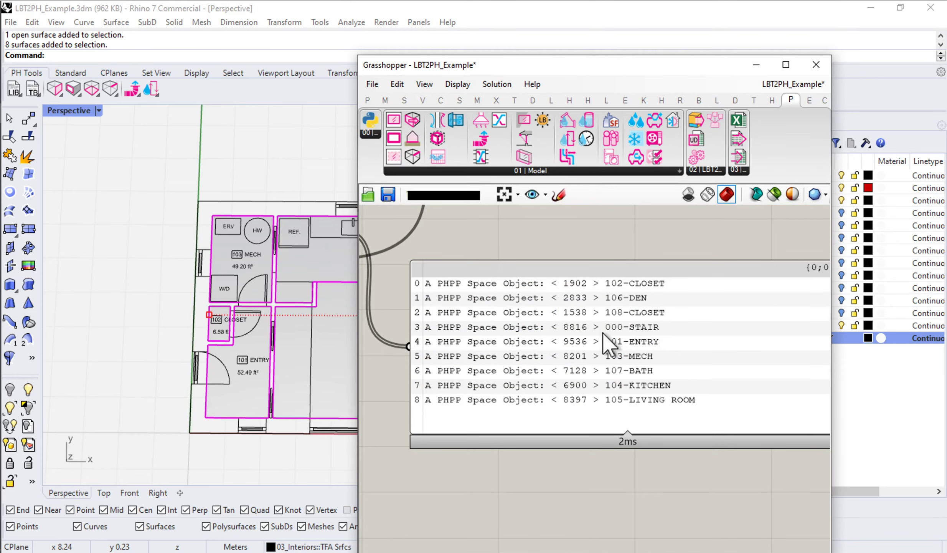
{"action": "scroll", "coordinate": [610, 337], "scroll_direction": "down", "scroll_amount": 1}
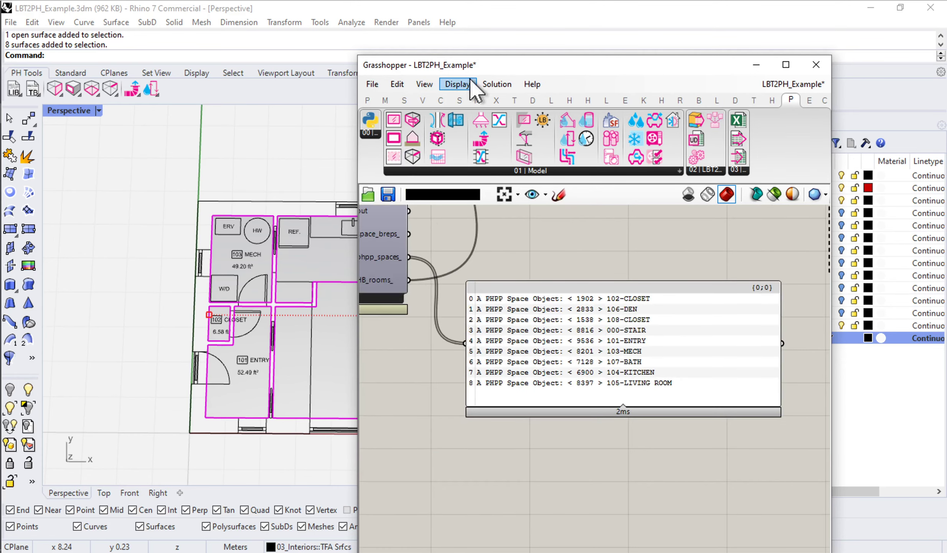
{"action": "left_click_drag", "start_coordinate": [476, 64], "coordinate": [624, 57]}
{"action": "right_click_drag", "start_coordinate": [301, 271], "coordinate": [275, 254]}
- Add a Brep parameter fed by space_breps_ and orbit to inspect the green volumes
{"action": "right_click_drag", "start_coordinate": [603, 233], "coordinate": [649, 292]}
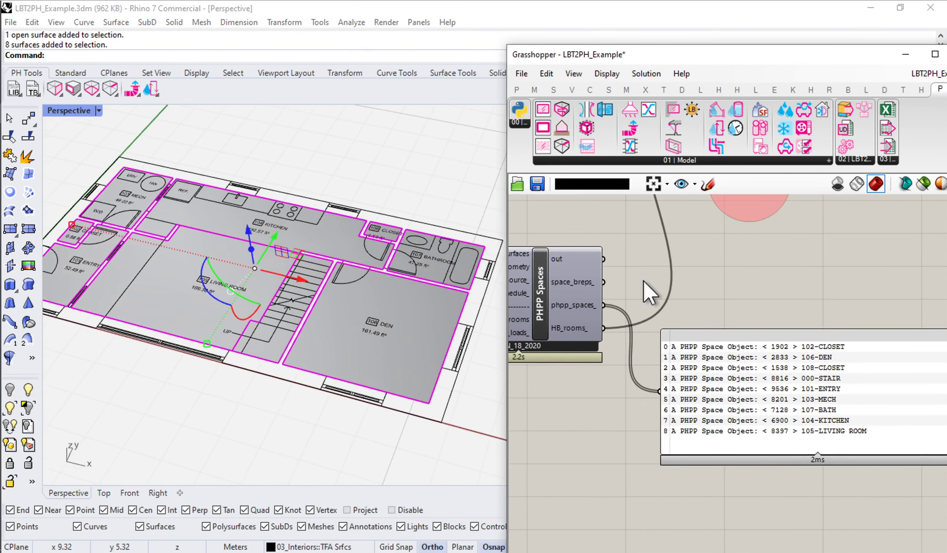
{"action": "double_click", "coordinate": [648, 294]}
{"action": "type", "text": "brep"}
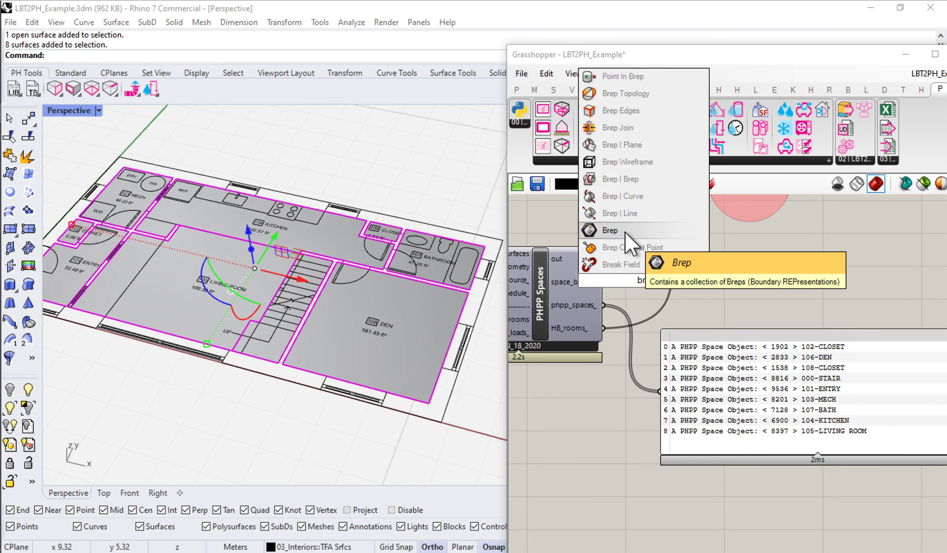
{"action": "left_click", "coordinate": [611, 230]}
{"action": "left_click_drag", "start_coordinate": [622, 282], "coordinate": [657, 262]}
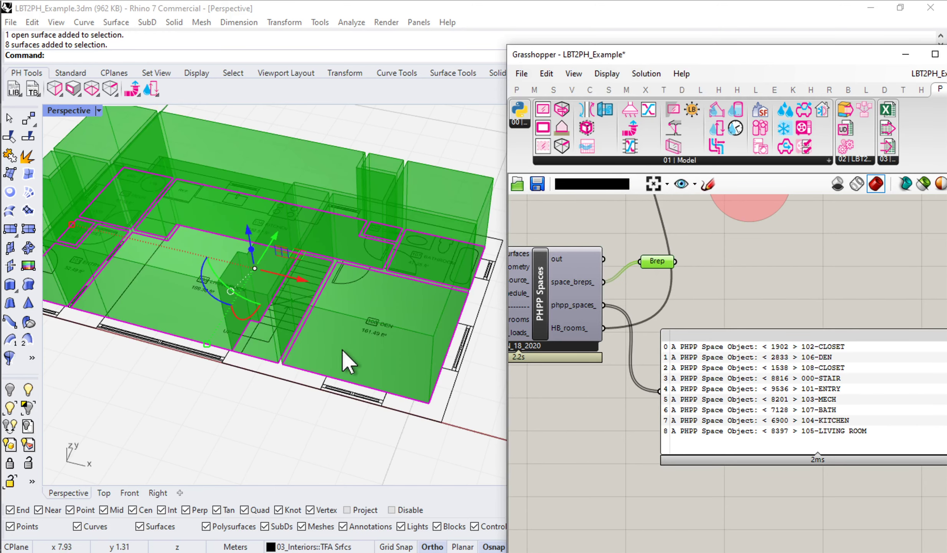
{"action": "right_click_drag", "start_coordinate": [342, 348], "coordinate": [316, 317]}
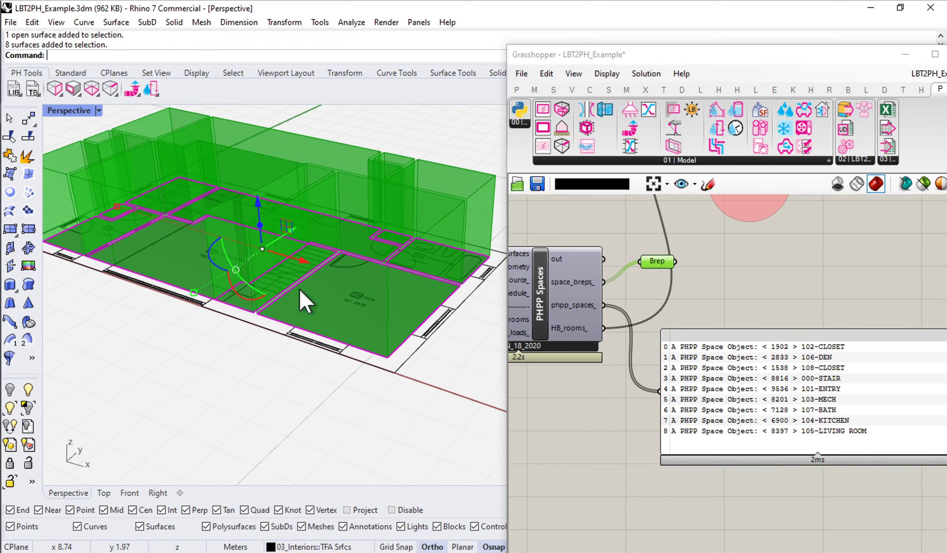
{"action": "left_click", "coordinate": [253, 339]}
{"action": "right_click_drag", "start_coordinate": [254, 339], "coordinate": [287, 398]}
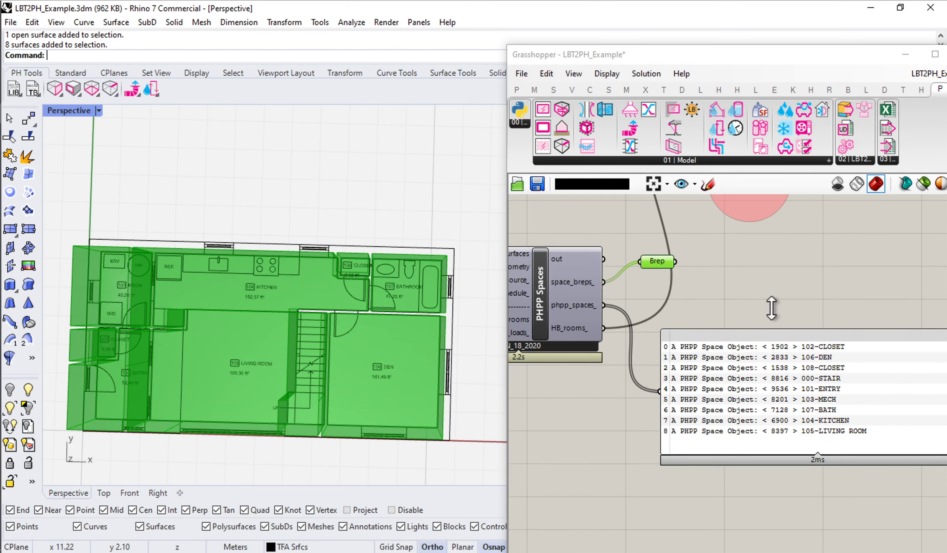
- Delete the Brep preview parameter showing the space volumes
{"action": "right_click_drag", "start_coordinate": [594, 344], "coordinate": [638, 352]}
{"action": "left_click", "coordinate": [800, 376]}
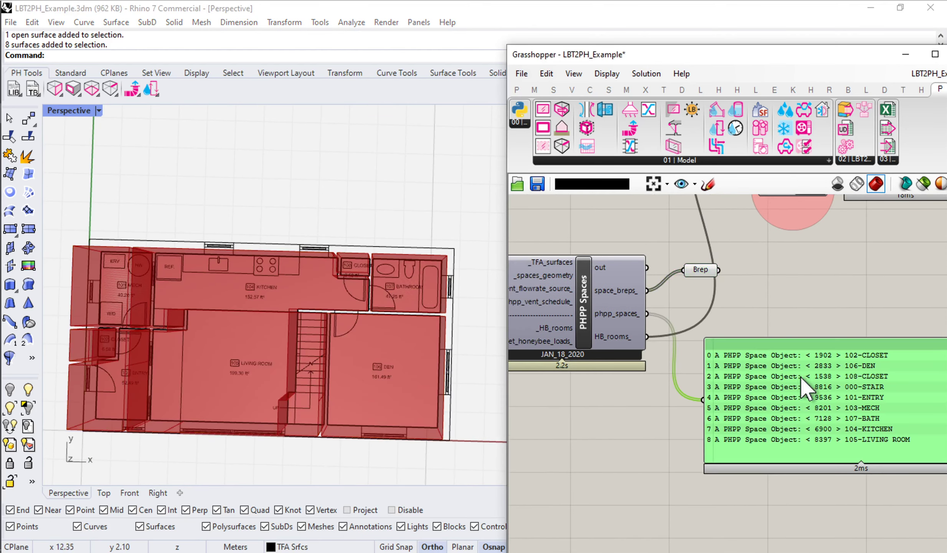
{"action": "left_click", "coordinate": [708, 269]}
{"action": "key", "text": "Delete"}
- Check the HB_rooms_ output and delete the PHPP space list panel
{"action": "right_click_drag", "start_coordinate": [547, 351], "coordinate": [668, 370]}
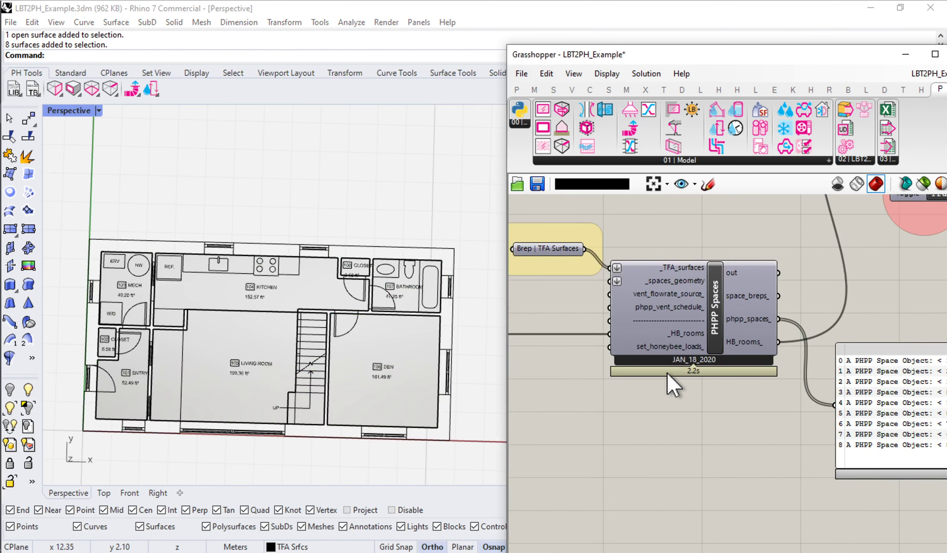
{"action": "scroll", "coordinate": [749, 339], "scroll_direction": "up", "scroll_amount": 2}
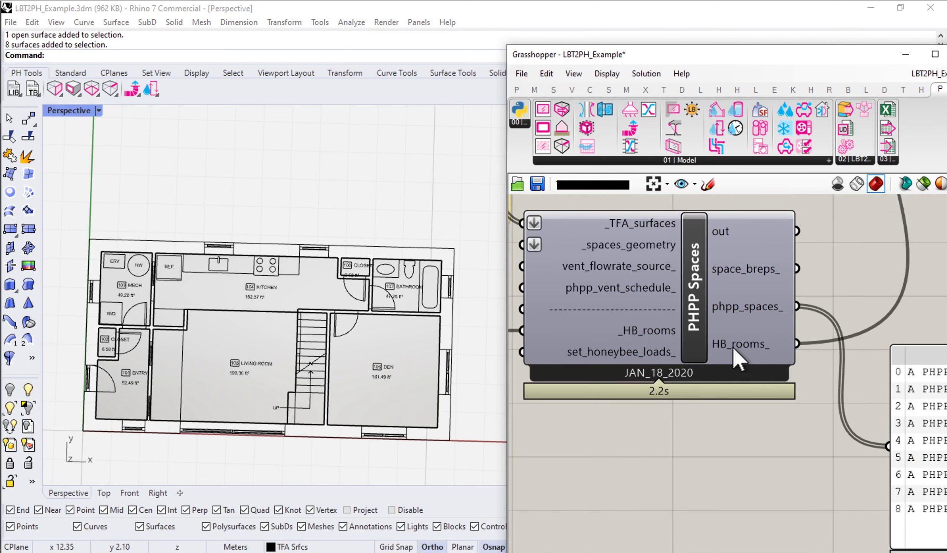
{"action": "mouse_move", "coordinate": [730, 345]}
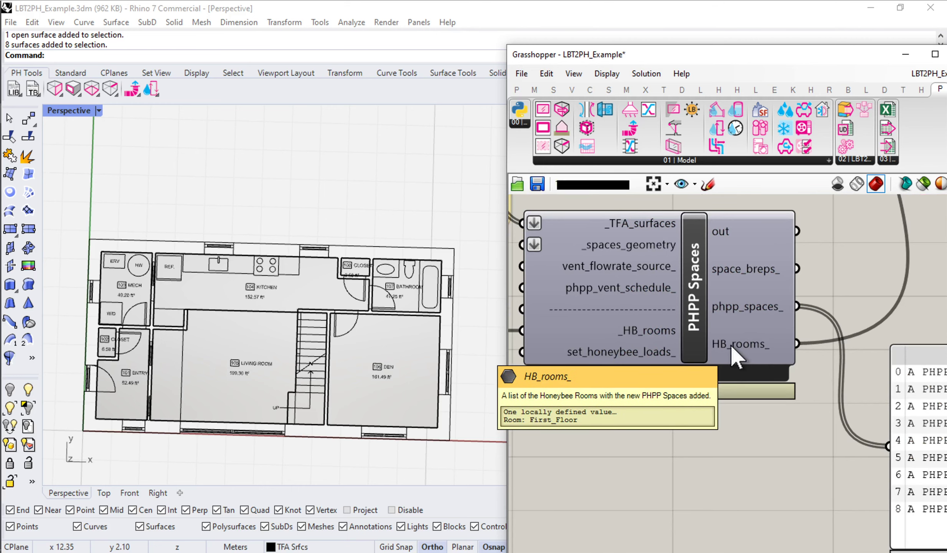
{"action": "scroll", "coordinate": [731, 344], "scroll_direction": "down", "scroll_amount": 5}
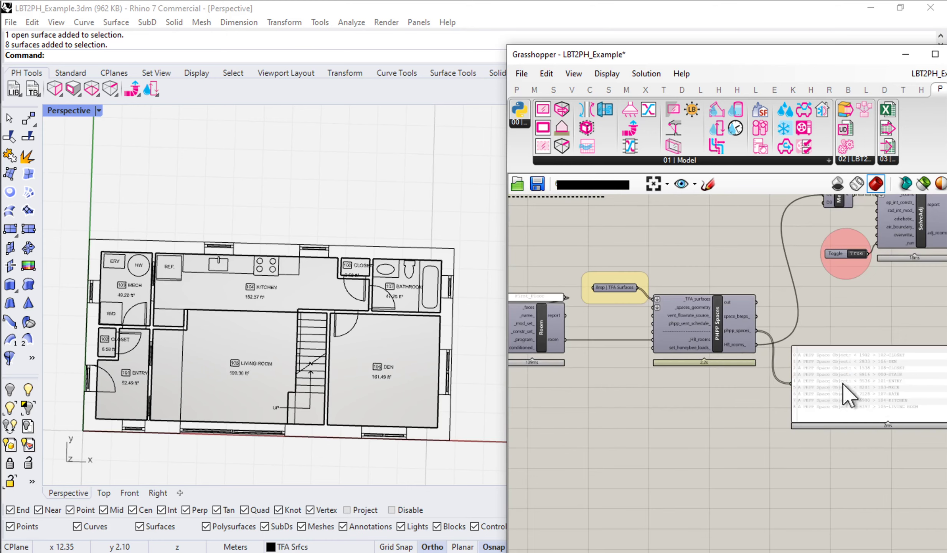
{"action": "right_click_drag", "start_coordinate": [851, 396], "coordinate": [723, 377]}
{"action": "left_click", "coordinate": [664, 385]}
{"action": "key", "text": "Delete"}
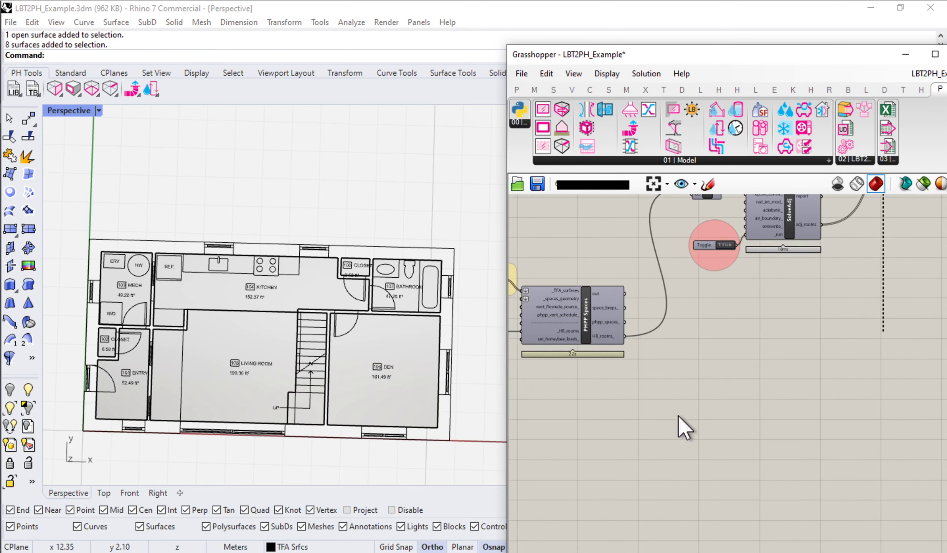
- Reposition and resize the Grasshopper window to show the Room components and Merge
{"action": "right_click_drag", "start_coordinate": [677, 411], "coordinate": [772, 460]}
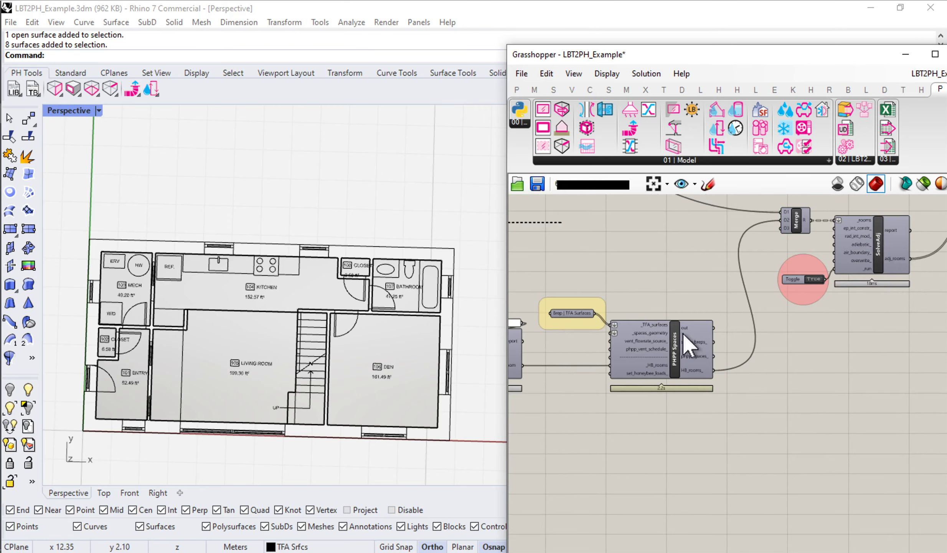
{"action": "right_click_drag", "start_coordinate": [337, 361], "coordinate": [314, 363]}
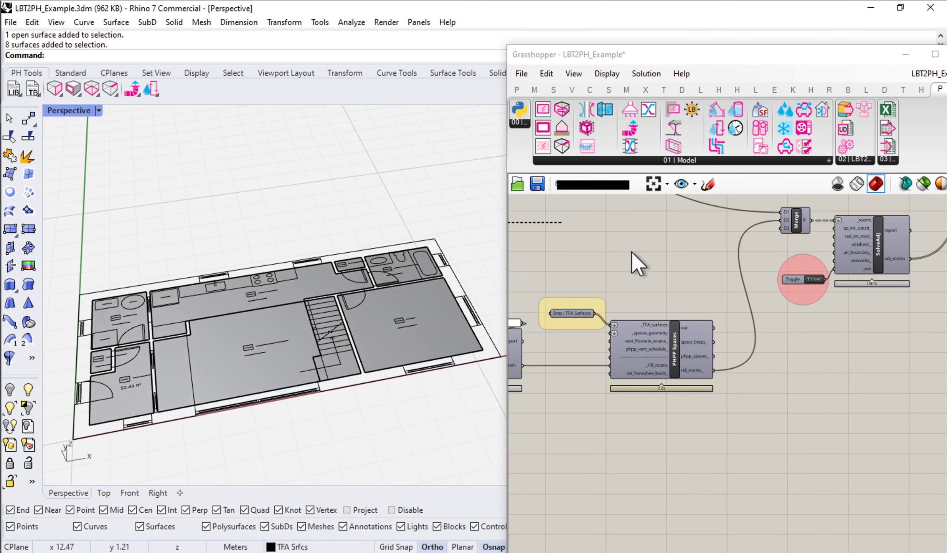
{"action": "right_click_drag", "start_coordinate": [632, 252], "coordinate": [651, 290]}
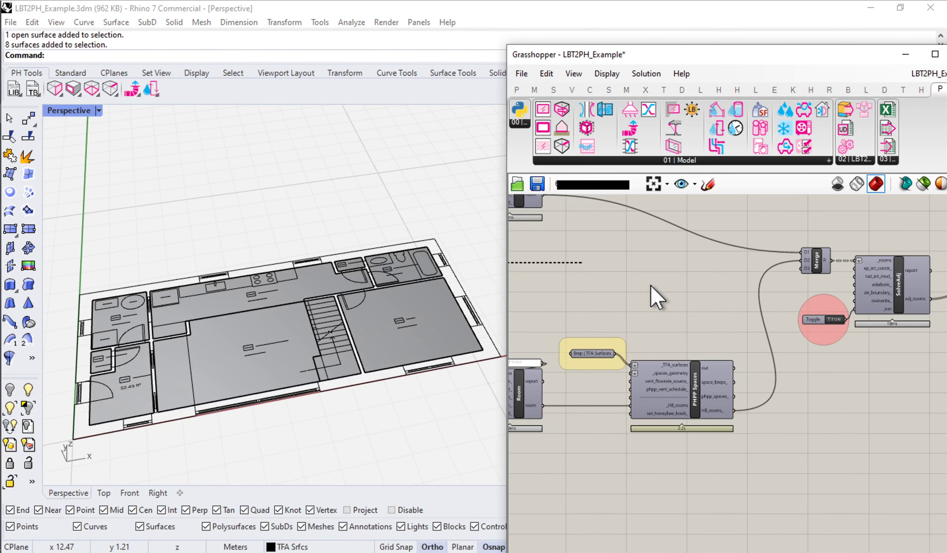
{"action": "left_click_drag", "start_coordinate": [634, 54], "coordinate": [604, 24]}
{"action": "left_click_drag", "start_coordinate": [470, 6], "coordinate": [499, 14]}
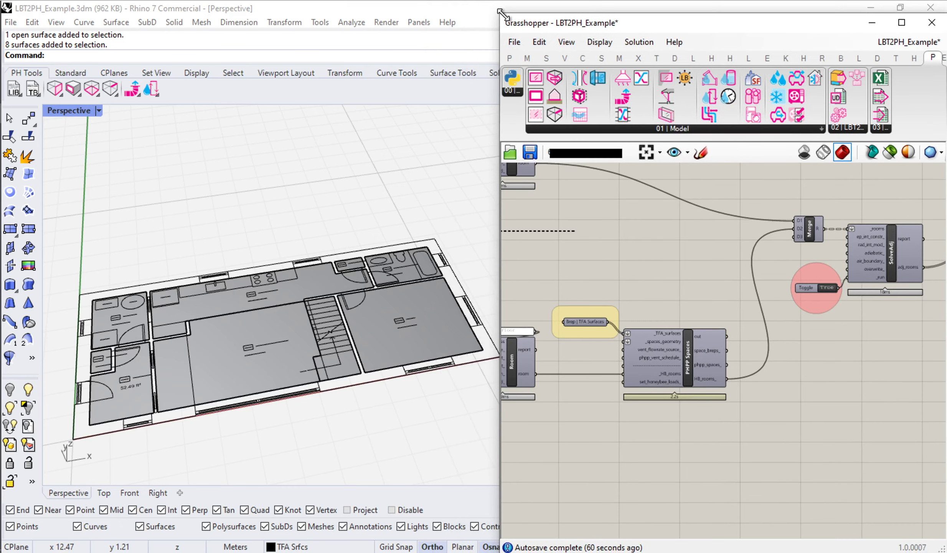
{"action": "right_click_drag", "start_coordinate": [687, 287], "coordinate": [709, 332]}
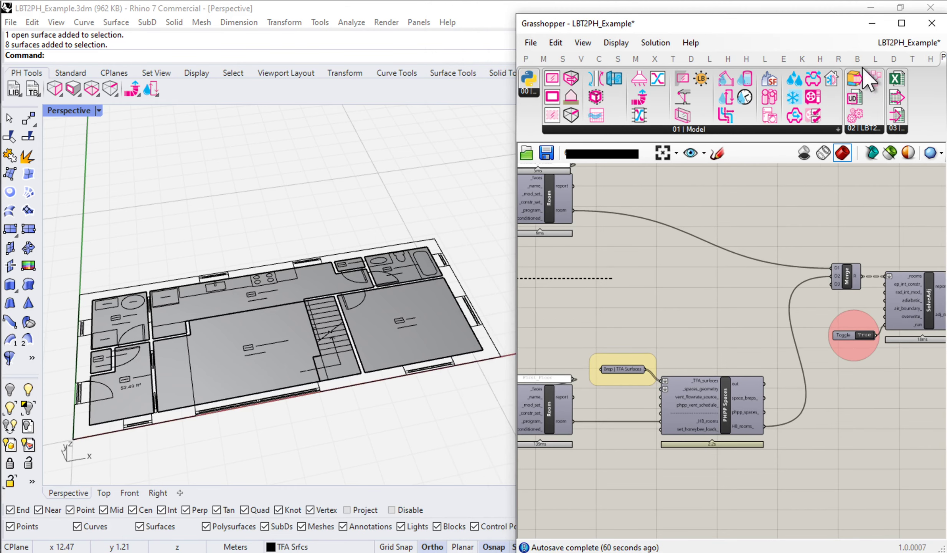
- Minimize Grasshopper, turn on the Plan_02 layer and turn off Plan_01
{"action": "left_click", "coordinate": [872, 23]}
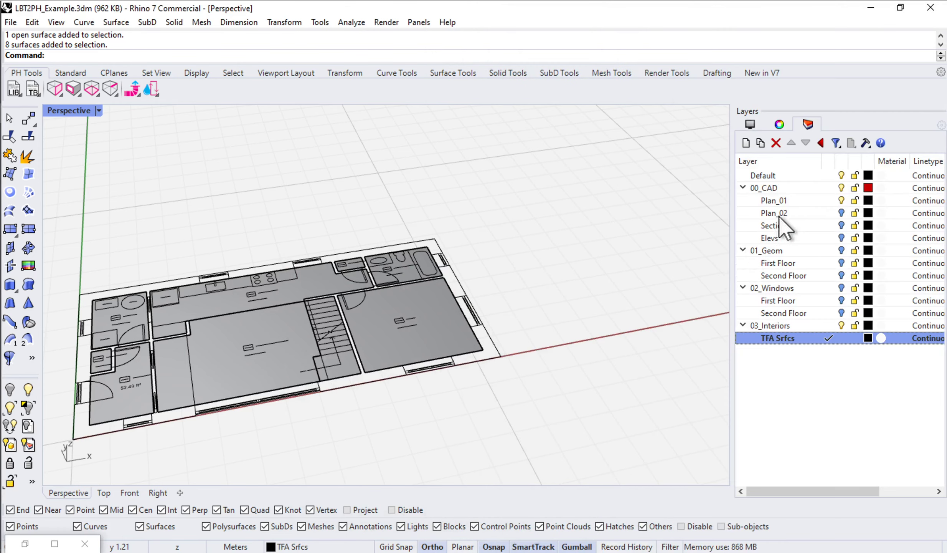
{"action": "left_click", "coordinate": [780, 364]}
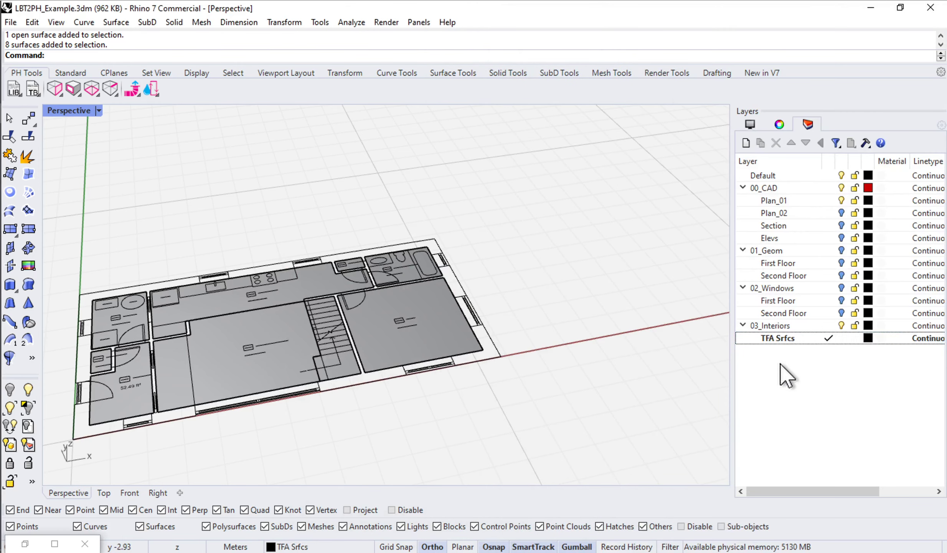
{"action": "left_click", "coordinate": [840, 213]}
{"action": "left_click", "coordinate": [841, 200]}
{"action": "right_click_drag", "start_coordinate": [465, 365], "coordinate": [353, 342]}
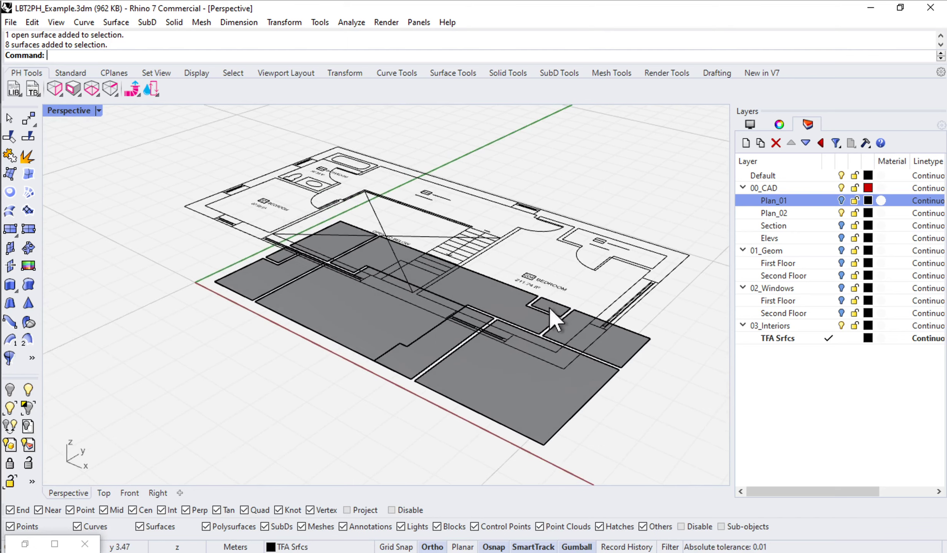
{"action": "right_click_drag", "start_coordinate": [263, 282], "coordinate": [271, 239]}
{"action": "scroll", "coordinate": [330, 260], "scroll_direction": "up", "scroll_amount": 5}
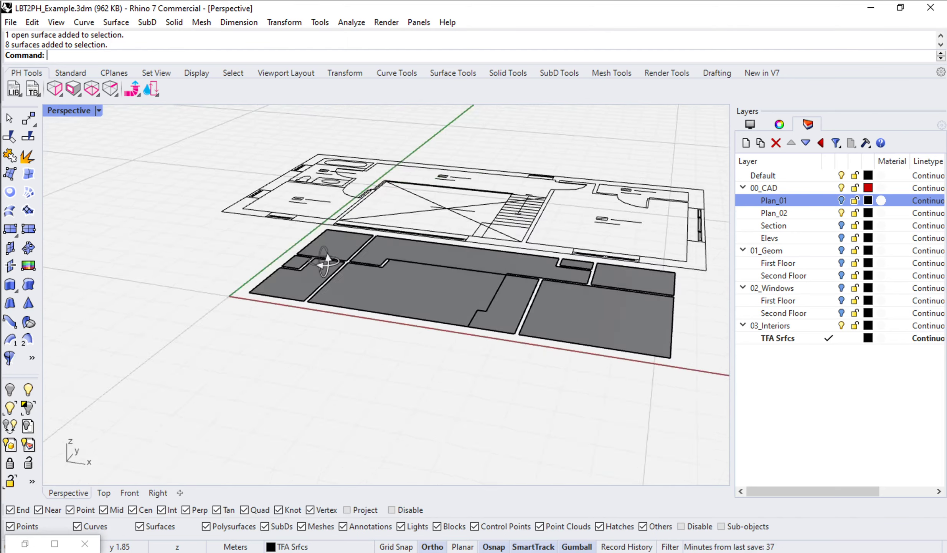
{"action": "scroll", "coordinate": [560, 284], "scroll_direction": "up", "scroll_amount": 2}
{"action": "scroll", "coordinate": [533, 309], "scroll_direction": "down", "scroll_amount": 6}
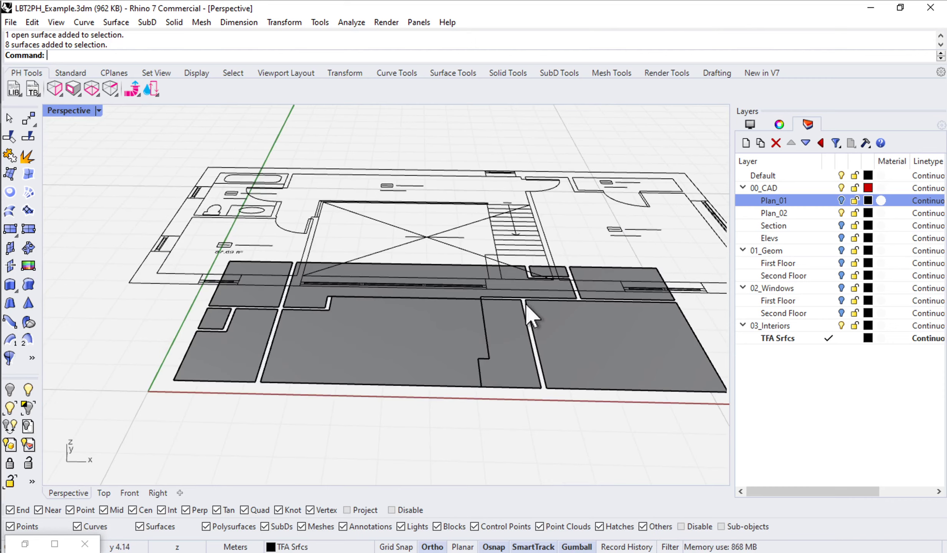
{"action": "right_click_drag", "start_coordinate": [332, 301], "coordinate": [363, 306]}
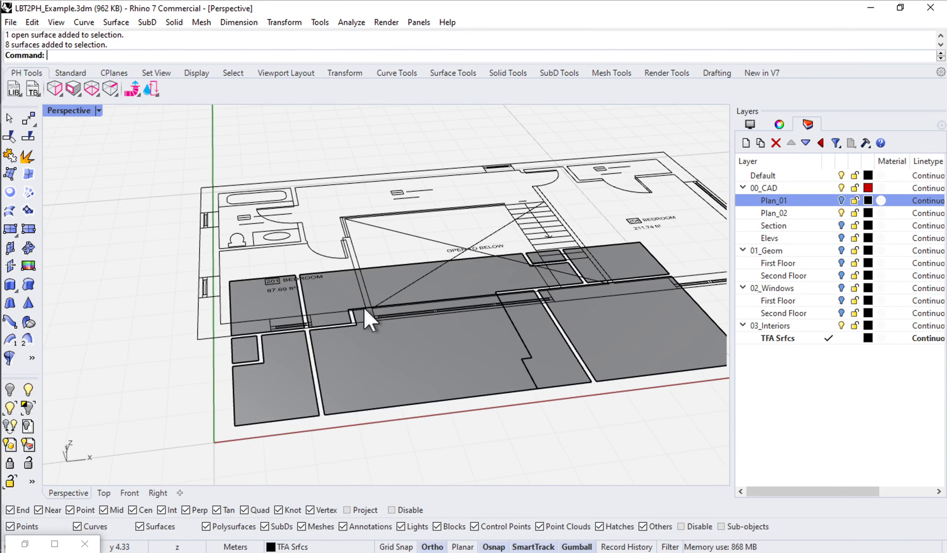
{"action": "left_click", "coordinate": [114, 72]}
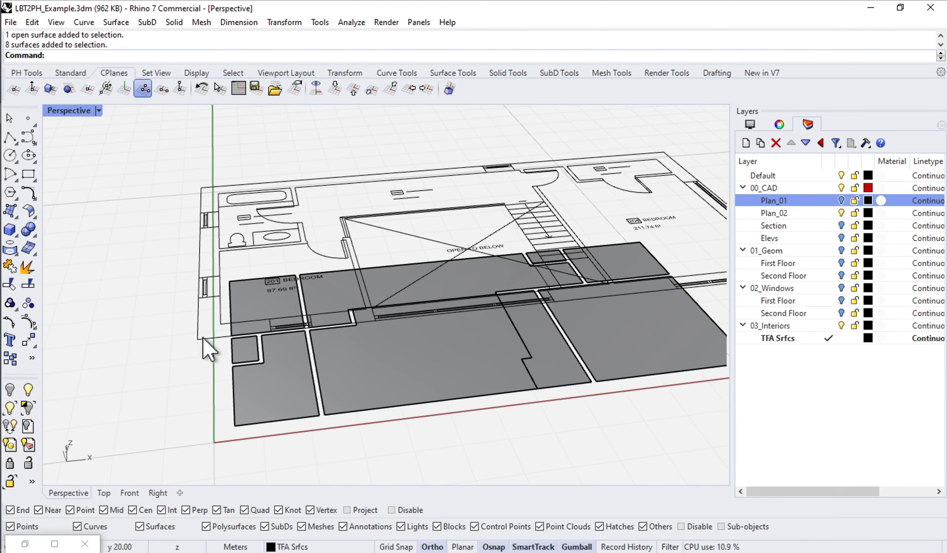
- Set a trial construction plane with a picked origin and the default X axis
{"action": "left_click", "coordinate": [145, 89]}
{"action": "left_click", "coordinate": [198, 338]}
{"action": "key", "text": "Return"}
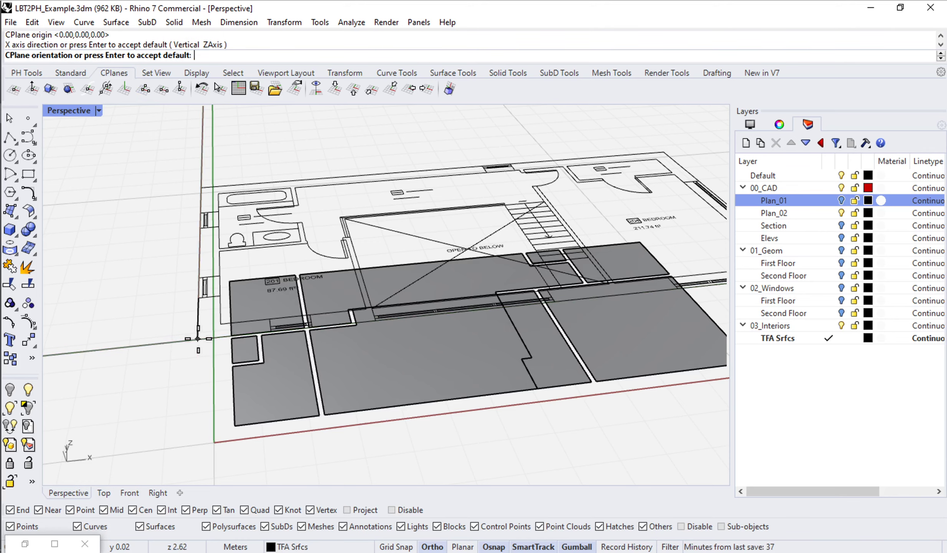
{"action": "scroll", "coordinate": [344, 312], "scroll_direction": "down", "scroll_amount": 2}
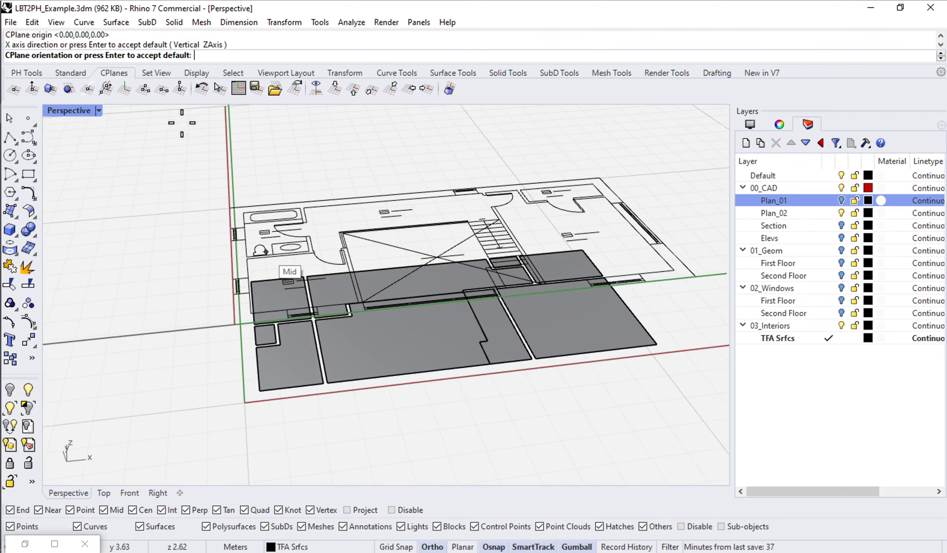
{"action": "key", "text": "Return"}
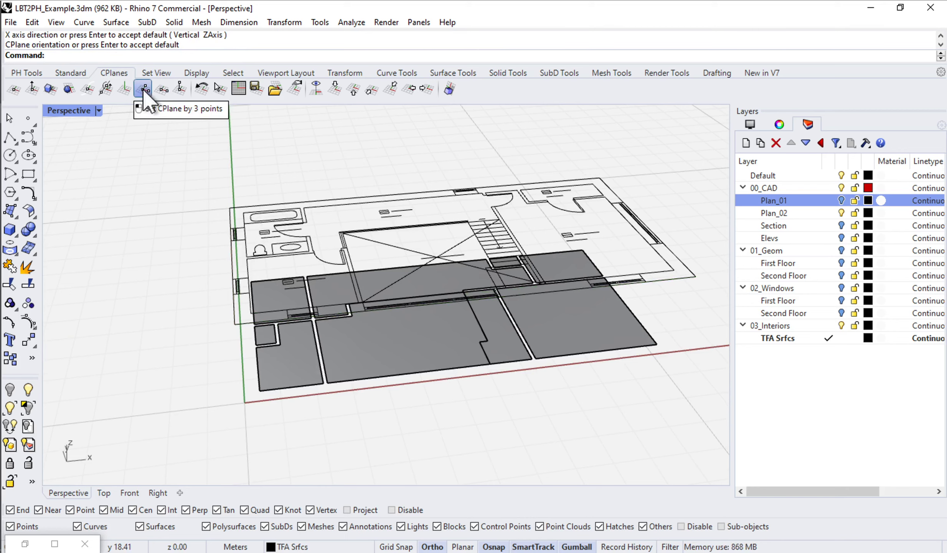
- Redefine the CPlane by 3 points at the plan corner with X along its edge
{"action": "left_click", "coordinate": [144, 89]}
{"action": "left_click", "coordinate": [235, 324]}
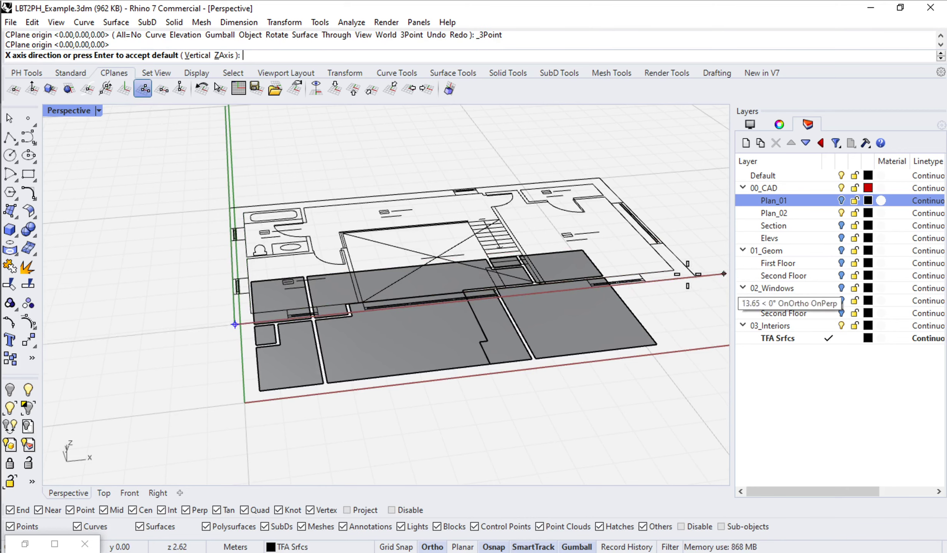
{"action": "left_click", "coordinate": [687, 273]}
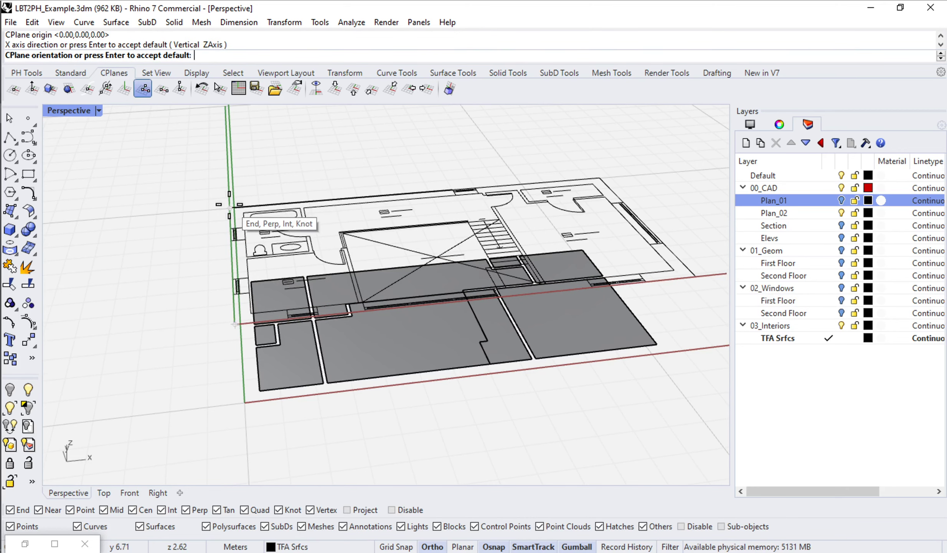
{"action": "key", "text": "Return"}
{"action": "right_click_drag", "start_coordinate": [318, 296], "coordinate": [312, 268]}
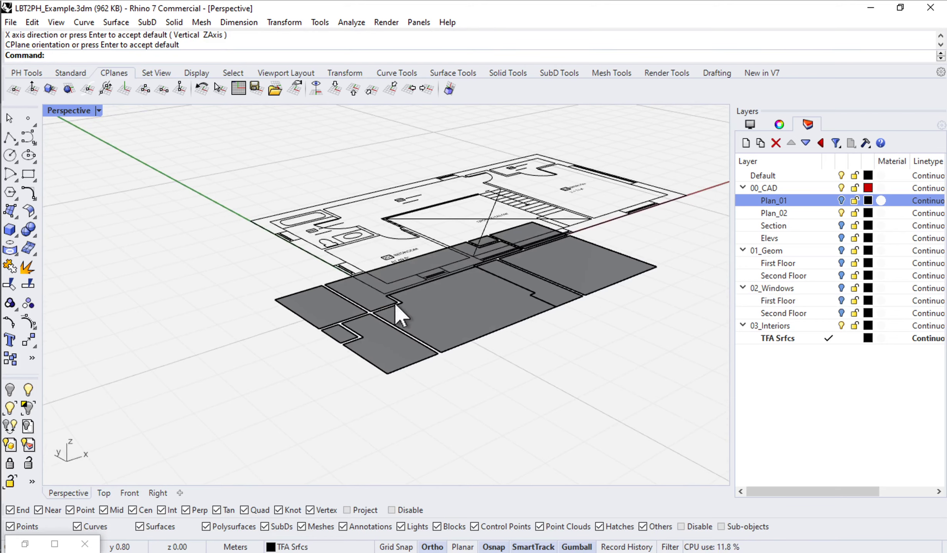
{"action": "right_click_drag", "start_coordinate": [628, 197], "coordinate": [465, 330]}
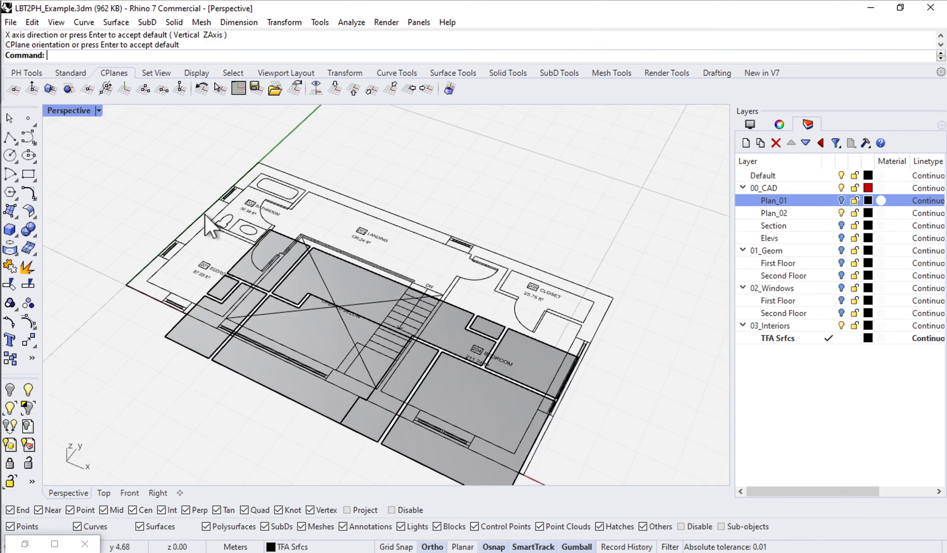
- Draw corner-snapped plane surfaces over the bathroom and bedroom 201 on the upper floor
{"action": "left_click", "coordinate": [13, 213]}
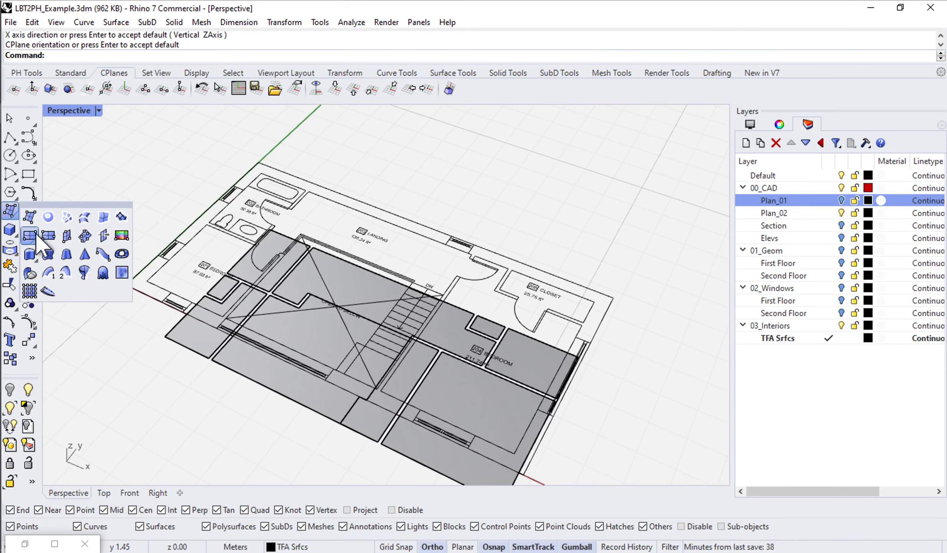
{"action": "left_click", "coordinate": [37, 235]}
{"action": "scroll", "coordinate": [253, 200], "scroll_direction": "up", "scroll_amount": 3}
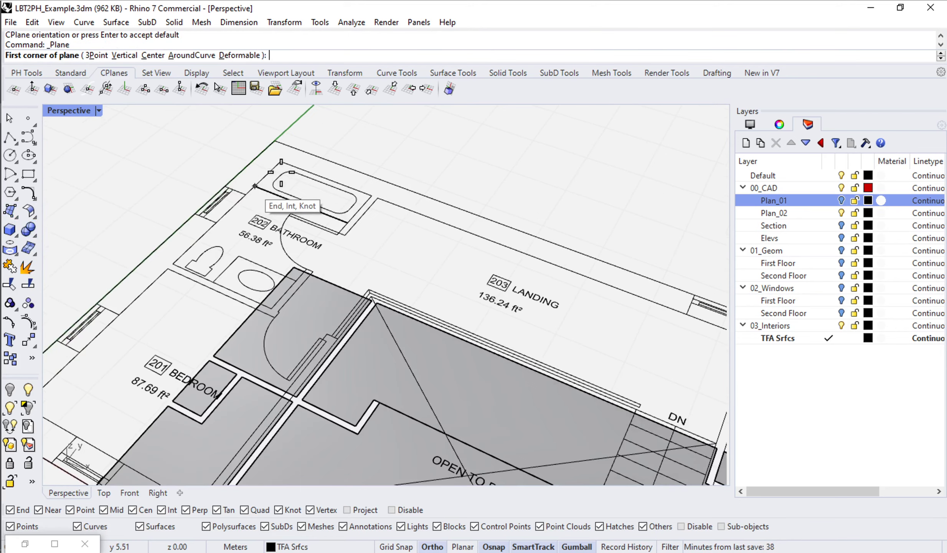
{"action": "left_click", "coordinate": [282, 162]}
{"action": "left_click", "coordinate": [272, 307]}
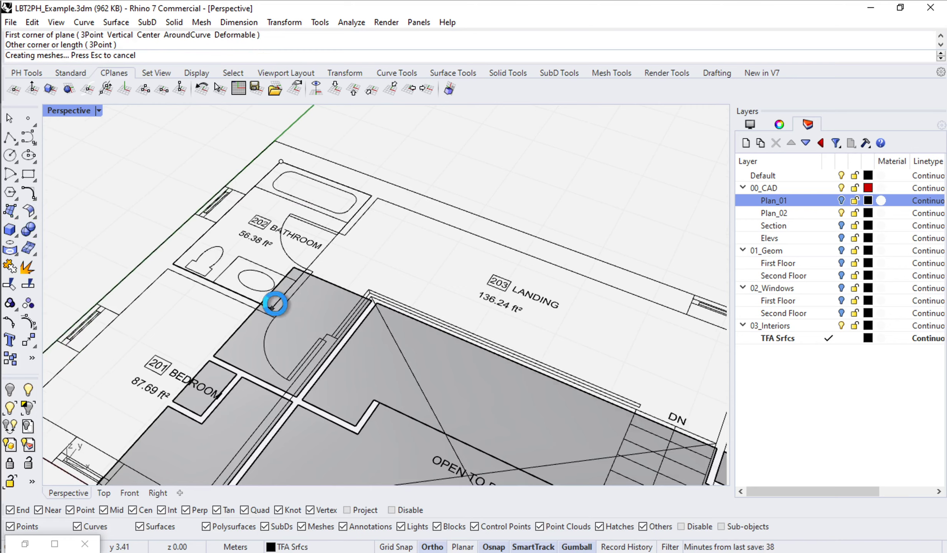
{"action": "right_click_drag", "start_coordinate": [328, 302], "coordinate": [307, 185], "text": "shift"}
{"action": "right_click_drag", "start_coordinate": [188, 202], "coordinate": [253, 221], "text": "shift"}
{"action": "key", "text": "Return"}
{"action": "left_click", "coordinate": [183, 170]}
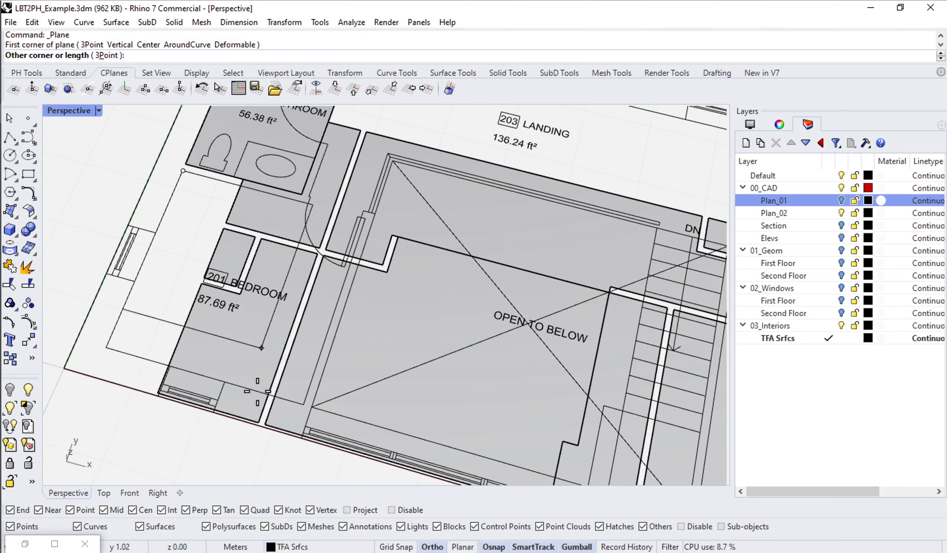
{"action": "left_click", "coordinate": [304, 404]}
- Hide the lower floor surfaces to leave only the upstairs plan visible
{"action": "right_click_drag", "start_coordinate": [355, 248], "coordinate": [279, 269], "text": "shift"}
{"action": "right_click_drag", "start_coordinate": [478, 339], "coordinate": [658, 242], "text": "shift"}
{"action": "scroll", "coordinate": [454, 278], "scroll_direction": "down", "scroll_amount": 5}
{"action": "left_click_drag", "start_coordinate": [687, 209], "coordinate": [11, 359]}
{"action": "mouse_move", "coordinate": [4, 356]}
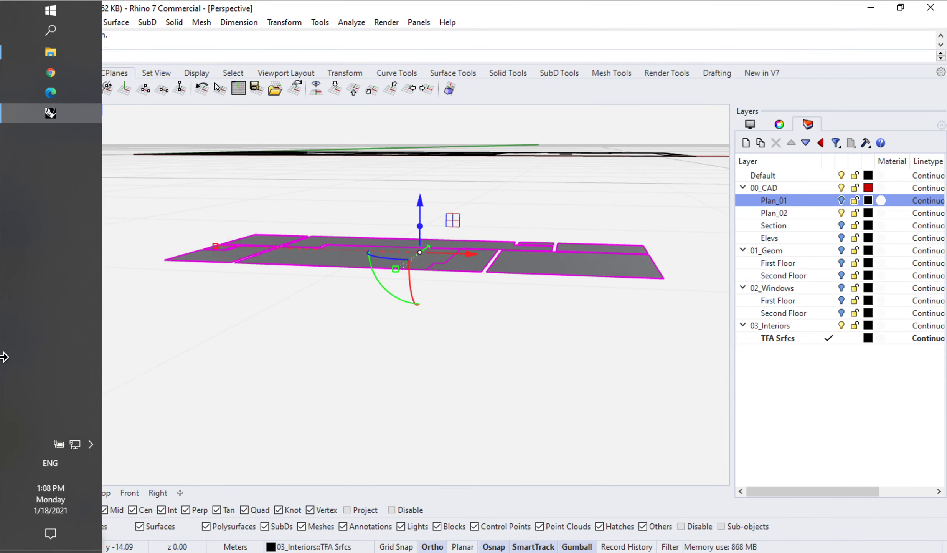
{"action": "key", "text": "ctrl+h"}
{"action": "right_click_drag", "start_coordinate": [492, 292], "coordinate": [461, 360]}
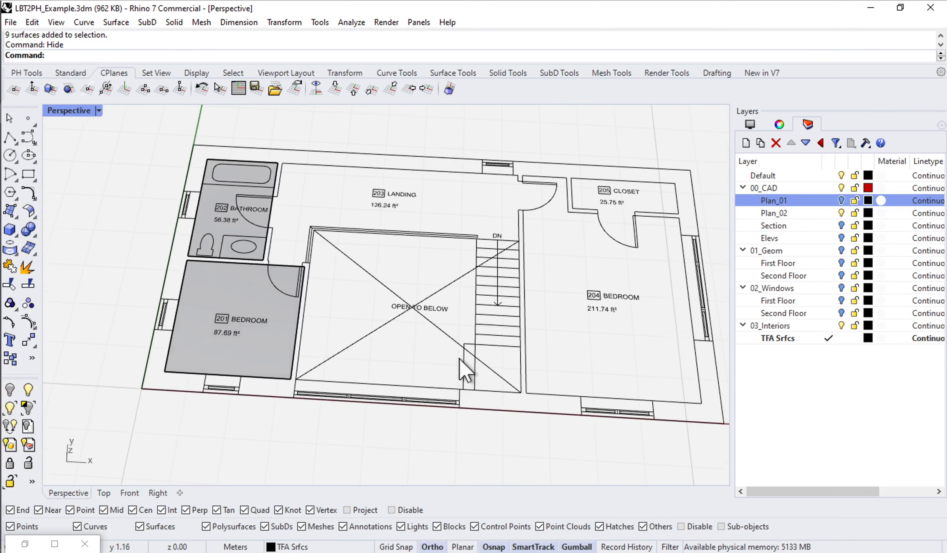
- Draw plane surfaces over closet 205 and the small closet-door nook beside it
{"action": "left_click", "coordinate": [17, 215]}
{"action": "left_click", "coordinate": [31, 237]}
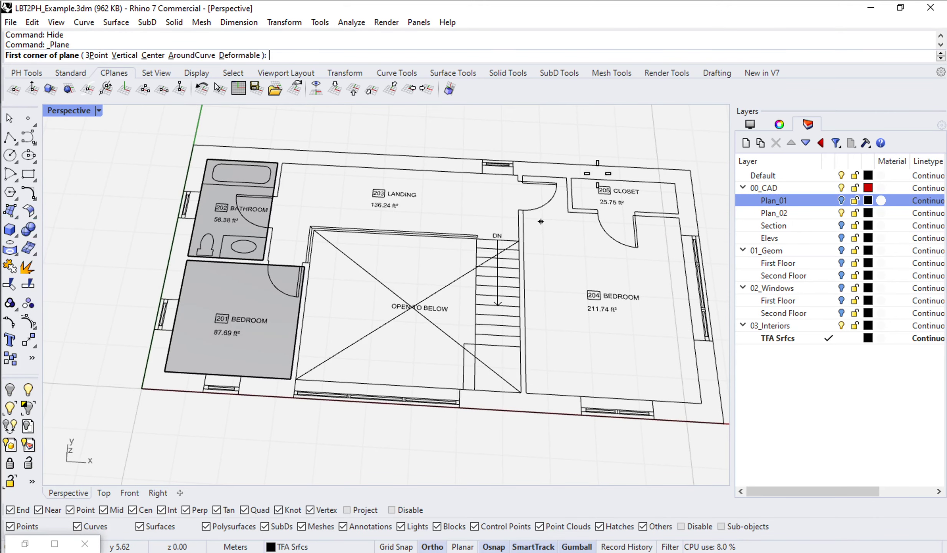
{"action": "left_click", "coordinate": [572, 177]}
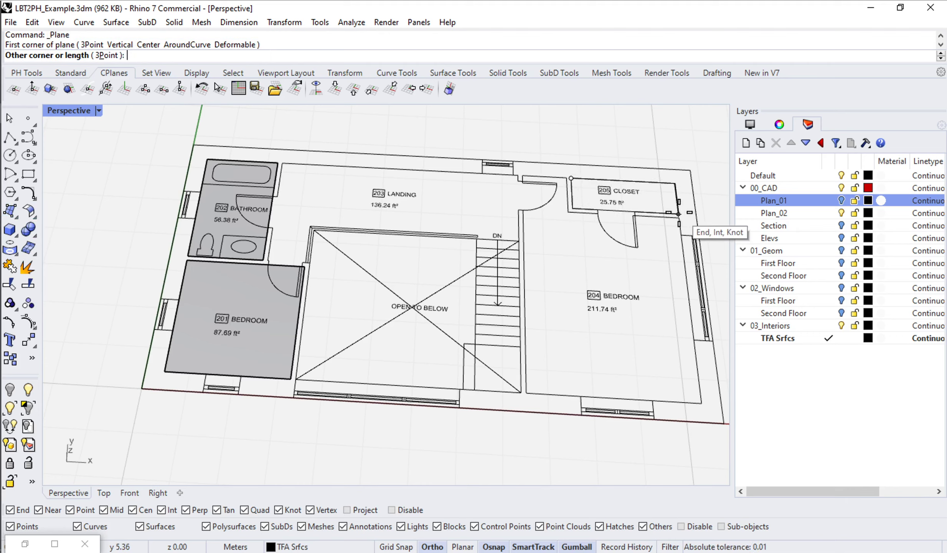
{"action": "left_click", "coordinate": [692, 210]}
{"action": "key", "text": "Return"}
{"action": "left_click", "coordinate": [523, 175]}
{"action": "left_click", "coordinate": [567, 212]}
- Draw the plane surface covering bedroom 204
{"action": "key", "text": "Return"}
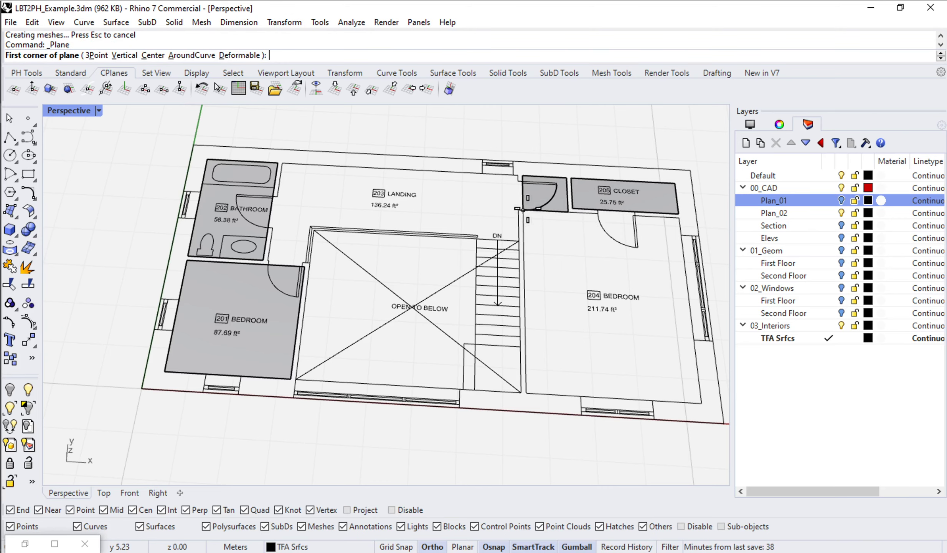
{"action": "scroll", "coordinate": [536, 212], "scroll_direction": "up", "scroll_amount": 5}
{"action": "left_click", "coordinate": [509, 211]}
{"action": "scroll", "coordinate": [510, 212], "scroll_direction": "down", "scroll_amount": 5}
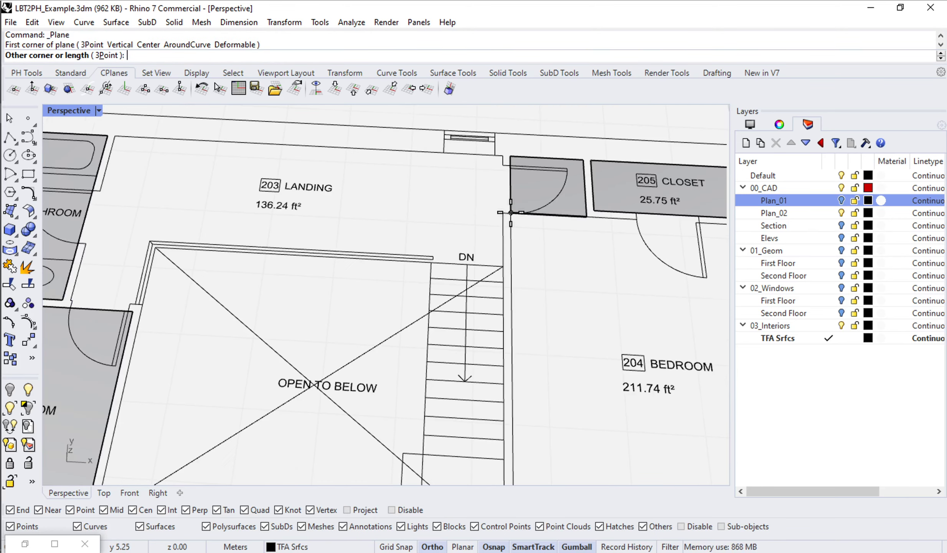
{"action": "scroll", "coordinate": [511, 212], "scroll_direction": "down", "scroll_amount": 5}
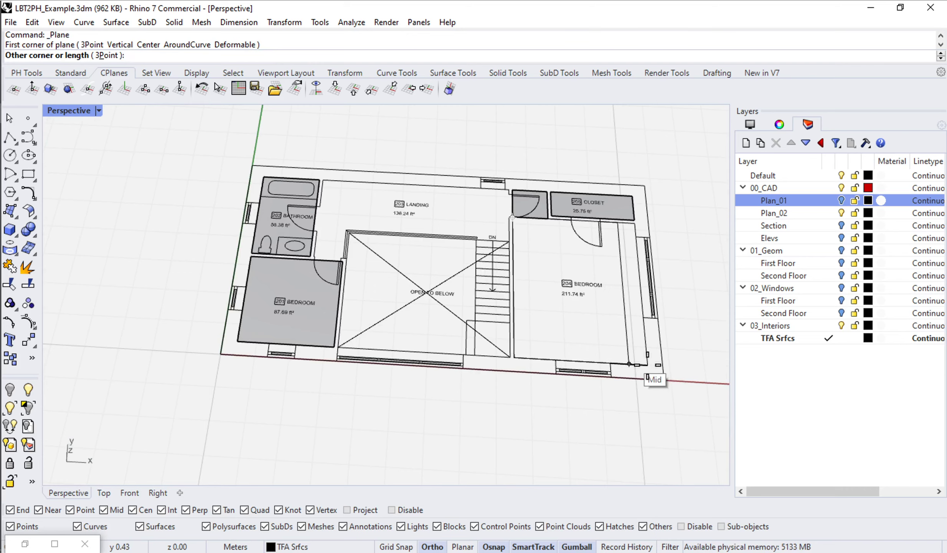
{"action": "left_click", "coordinate": [648, 365]}
- Merge the closet-door nook and bedroom 204 surfaces into one piece
{"action": "scroll", "coordinate": [555, 233], "scroll_direction": "up", "scroll_amount": 3}
{"action": "left_click", "coordinate": [529, 188]}
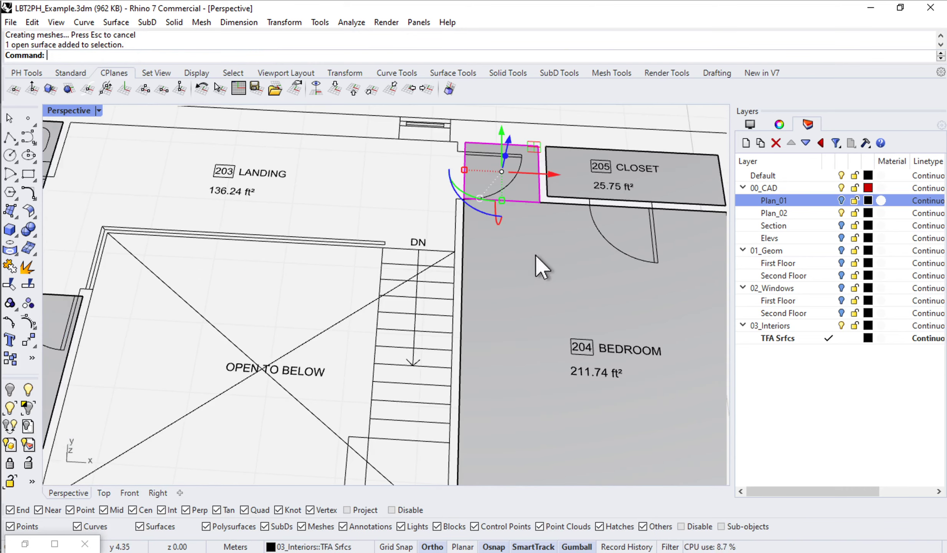
{"action": "left_click", "coordinate": [536, 258], "text": "shift"}
{"action": "scroll", "coordinate": [537, 258], "scroll_direction": "down", "scroll_amount": 5}
{"action": "type", "text": "jm"}
{"action": "key", "text": "Return"}
{"action": "right_click_drag", "start_coordinate": [538, 265], "coordinate": [490, 322]}
- Draw a plane surface over landing 203 between its wall corners, redoing a misplaced first corner
{"action": "scroll", "coordinate": [491, 327], "scroll_direction": "up", "scroll_amount": 3}
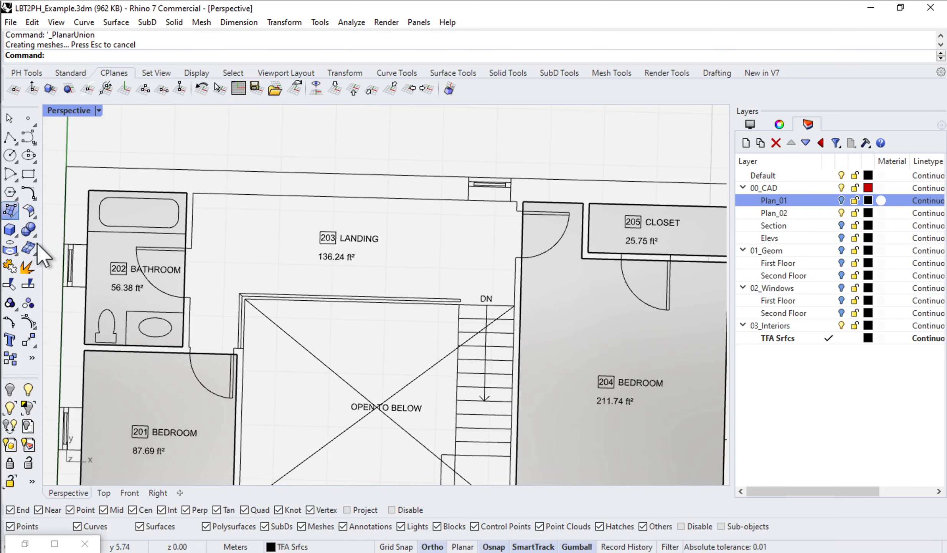
{"action": "left_click", "coordinate": [11, 211]}
{"action": "left_click", "coordinate": [33, 238]}
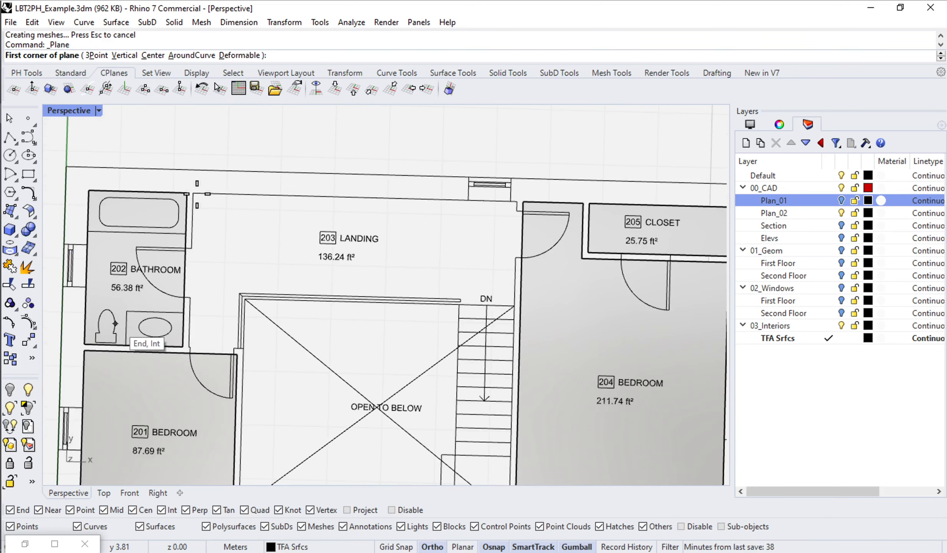
{"action": "left_click", "coordinate": [192, 193]}
{"action": "scroll", "coordinate": [242, 348], "scroll_direction": "up", "scroll_amount": 3}
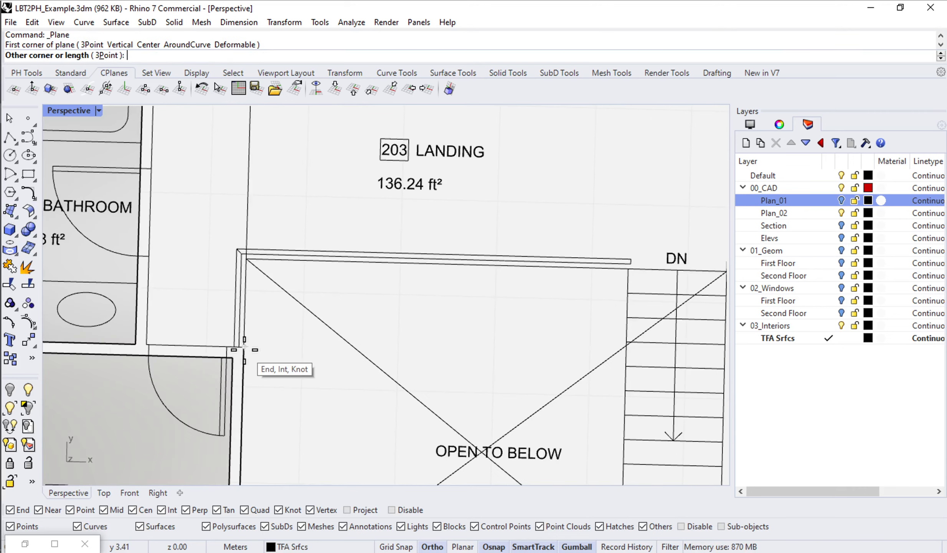
{"action": "key", "text": "Escape"}
{"action": "key", "text": "Return"}
{"action": "left_click", "coordinate": [246, 259]}
{"action": "scroll", "coordinate": [246, 259], "scroll_direction": "down", "scroll_amount": 3}
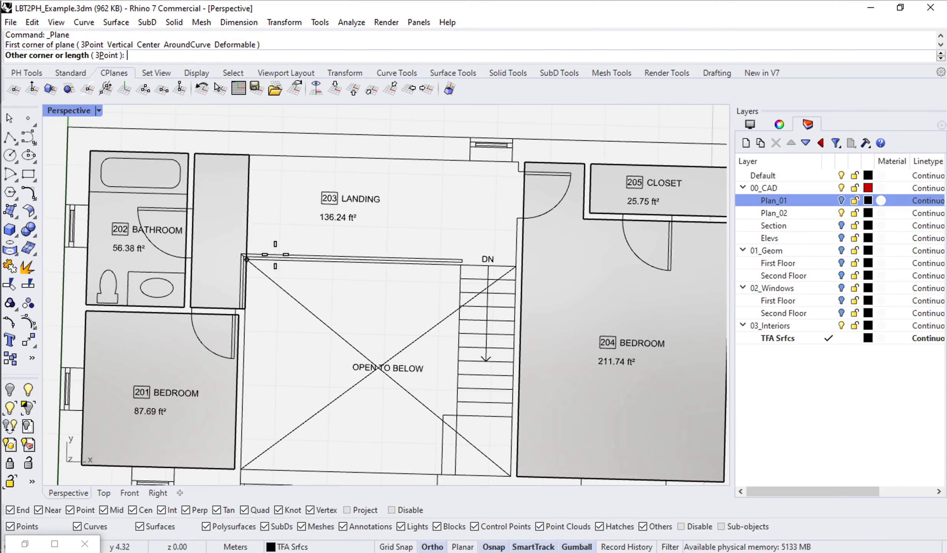
{"action": "left_click", "coordinate": [518, 161]}
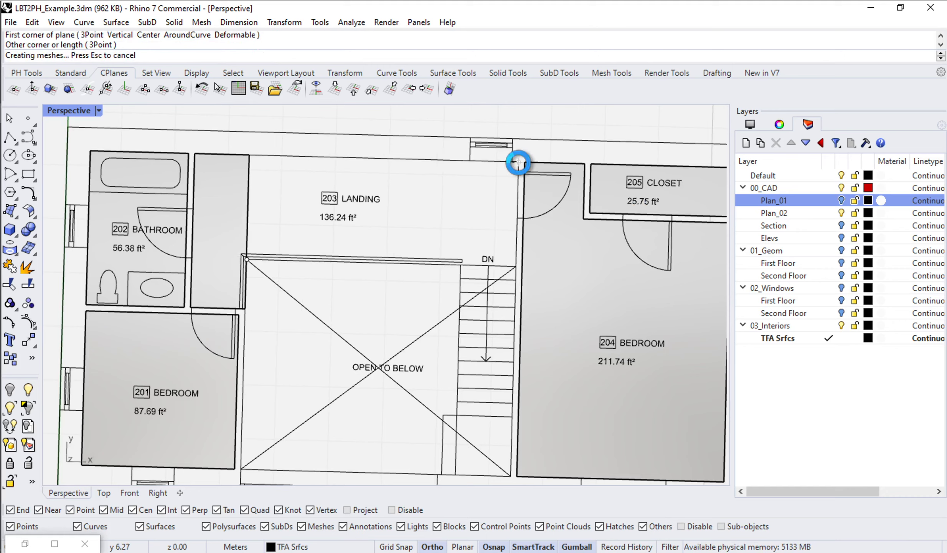
- Union the landing surface with the strip beside the bathroom using PlanarUnion (pu)
{"action": "left_click", "coordinate": [294, 181]}
{"action": "left_click", "coordinate": [191, 231], "text": "shift"}
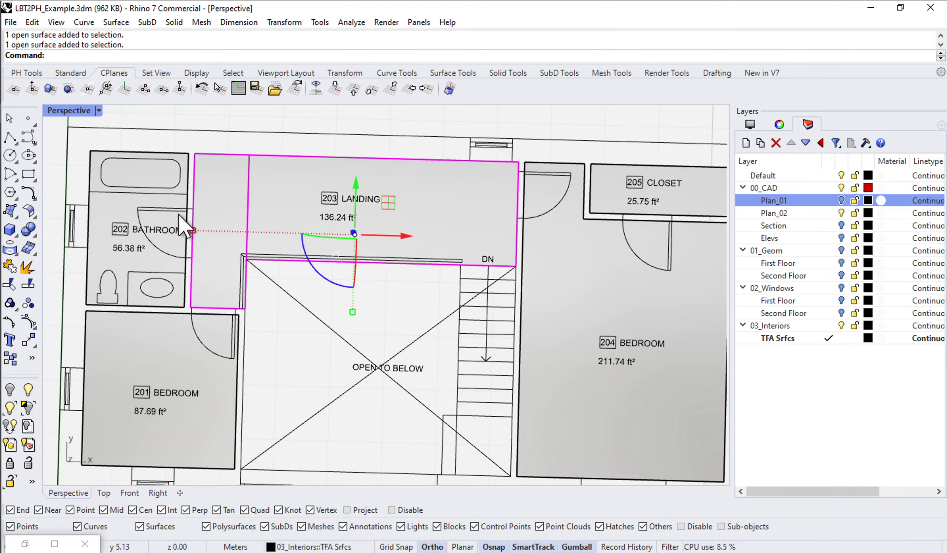
{"action": "type", "text": "pu"}
{"action": "key", "text": "Return"}
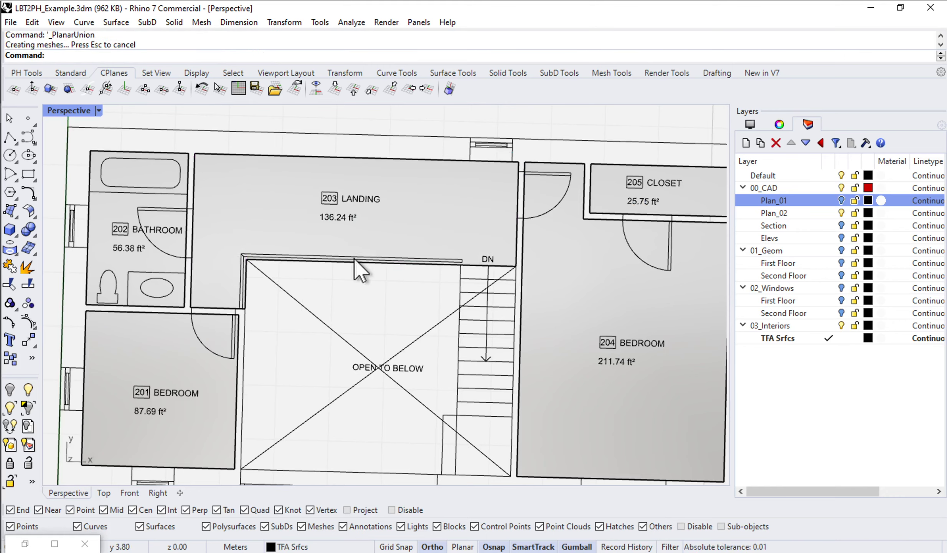
{"action": "right_click_drag", "start_coordinate": [405, 237], "coordinate": [532, 242]}
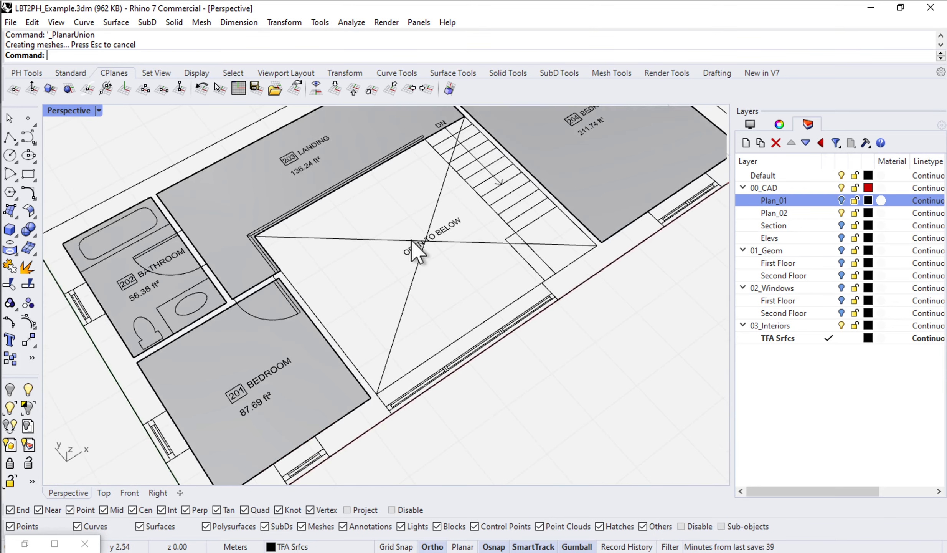
{"action": "right_click_drag", "start_coordinate": [433, 246], "coordinate": [489, 297], "text": "shift"}
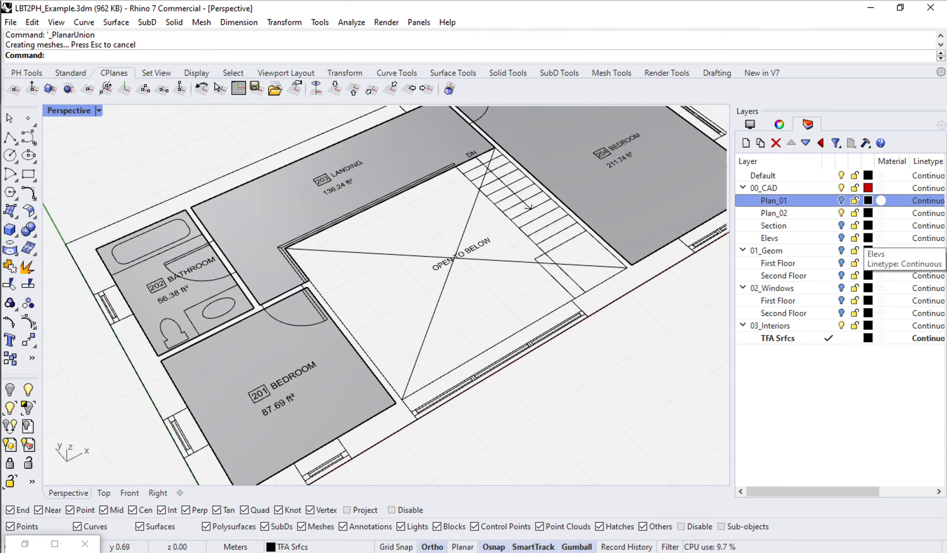
{"action": "right_click_drag", "start_coordinate": [434, 254], "coordinate": [384, 298]}
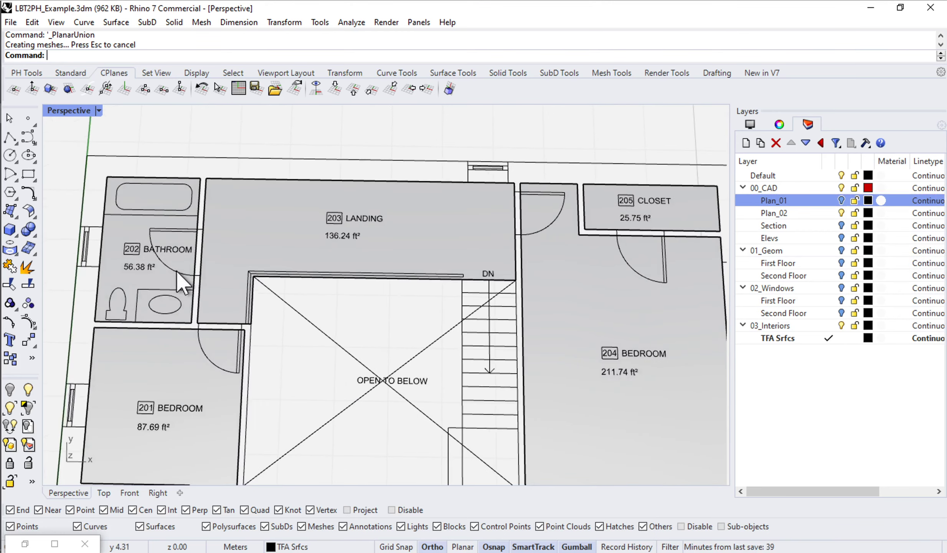
- Tag the bathroom surface as room 202 BATH with Normal flow and 20cfm extract air
{"action": "left_click", "coordinate": [106, 274]}
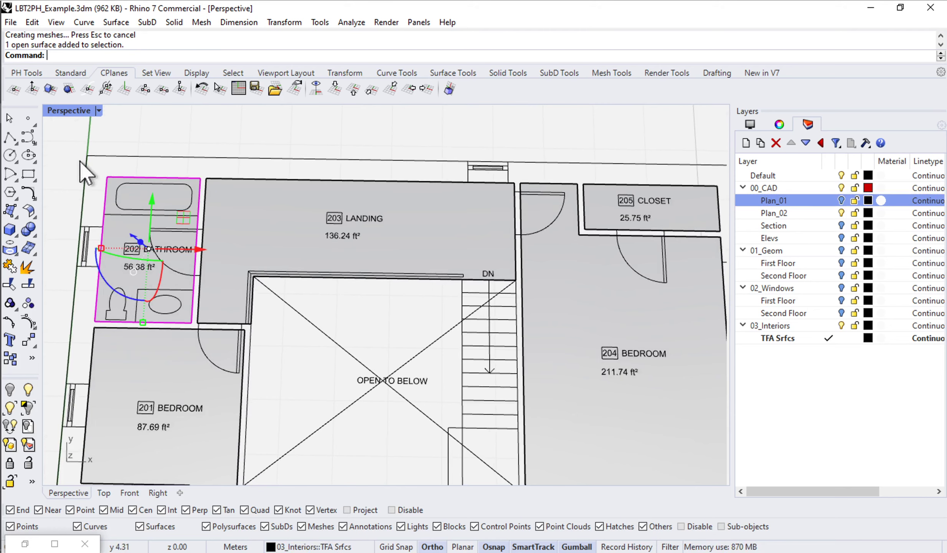
{"action": "left_click", "coordinate": [29, 68]}
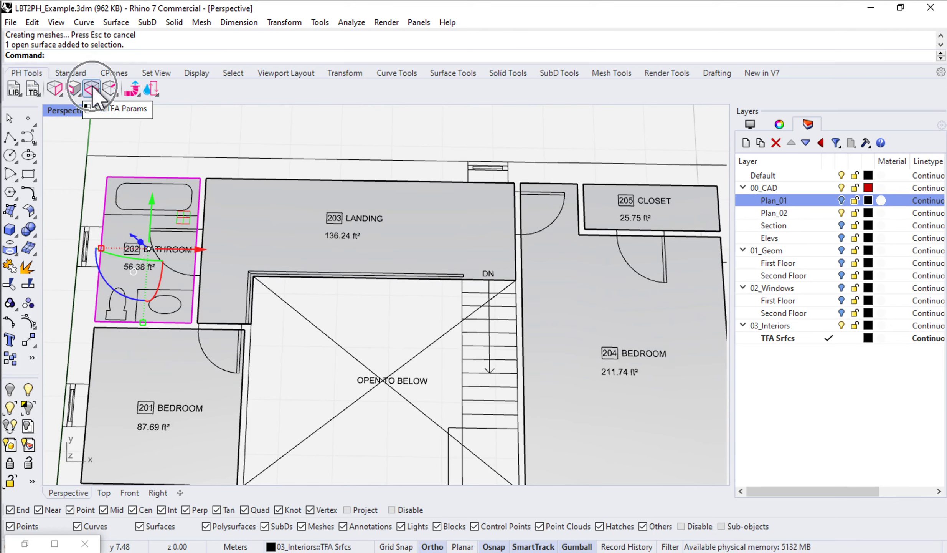
{"action": "left_click", "coordinate": [93, 92]}
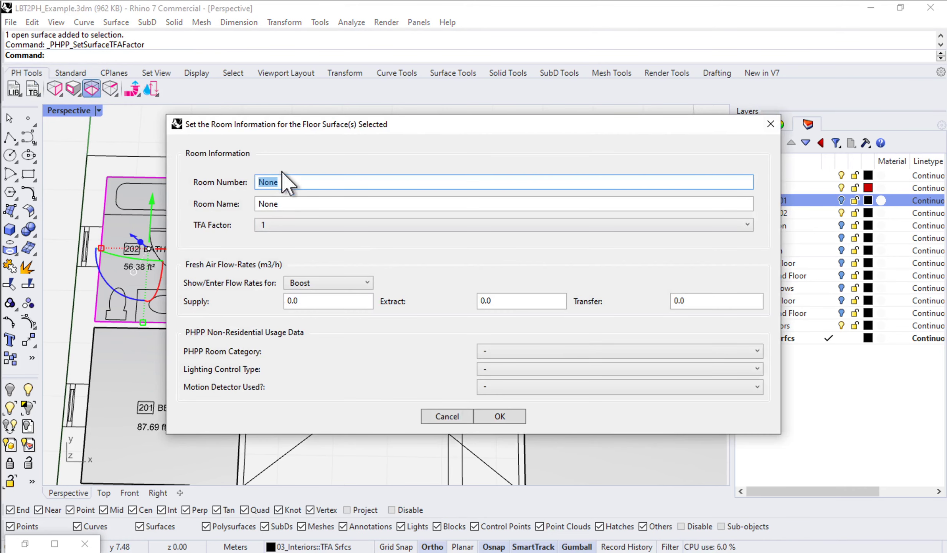
{"action": "key", "text": "Tab"}
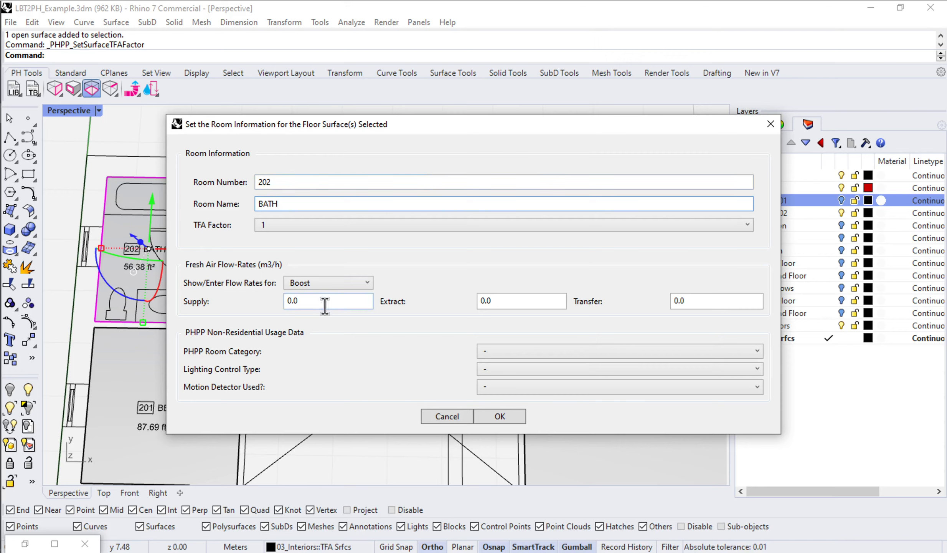
{"action": "left_click", "coordinate": [328, 282]}
{"action": "left_click", "coordinate": [332, 328]}
{"action": "left_click", "coordinate": [499, 302]}
{"action": "type", "text": "20cfm"}
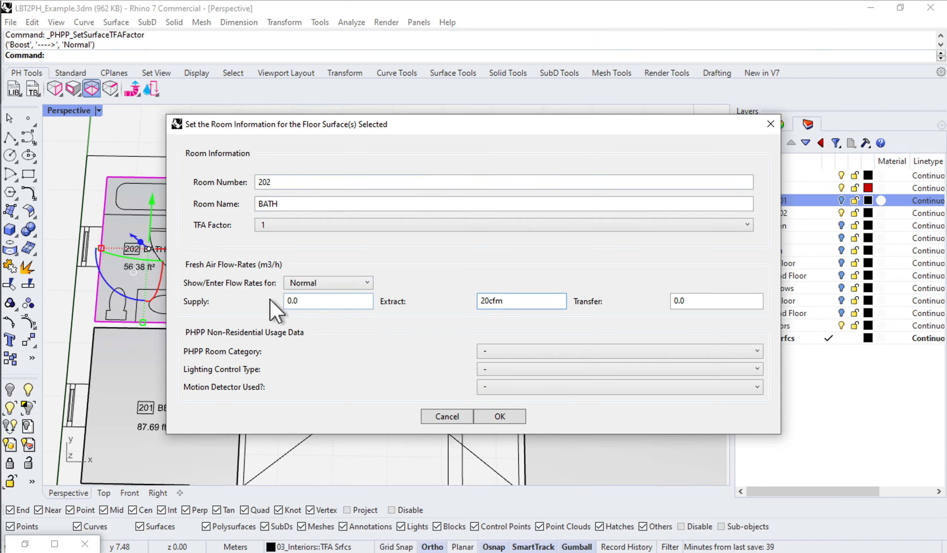
{"action": "left_click", "coordinate": [514, 419]}
- Tag the bedroom 201 floor surface as room 201, name BEDROOM
{"action": "right_click_drag", "start_coordinate": [260, 359], "coordinate": [286, 302], "text": "shift"}
{"action": "left_click", "coordinate": [188, 296]}
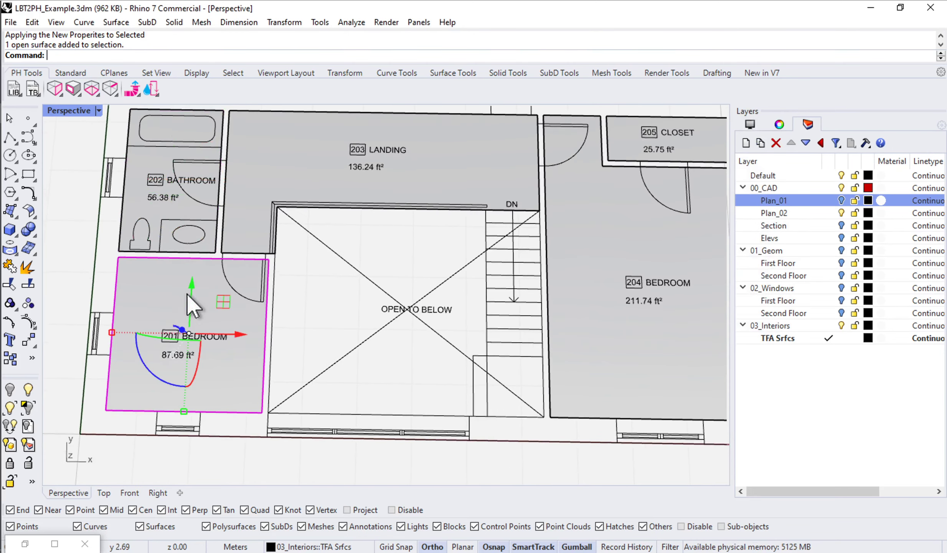
{"action": "left_click", "coordinate": [92, 86]}
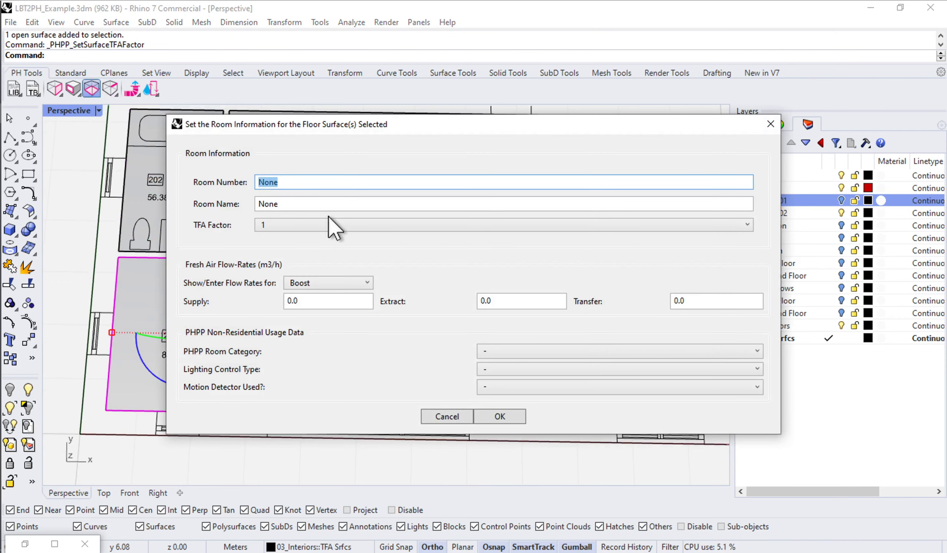
{"action": "type", "text": "201"}
{"action": "key", "text": "Tab"}
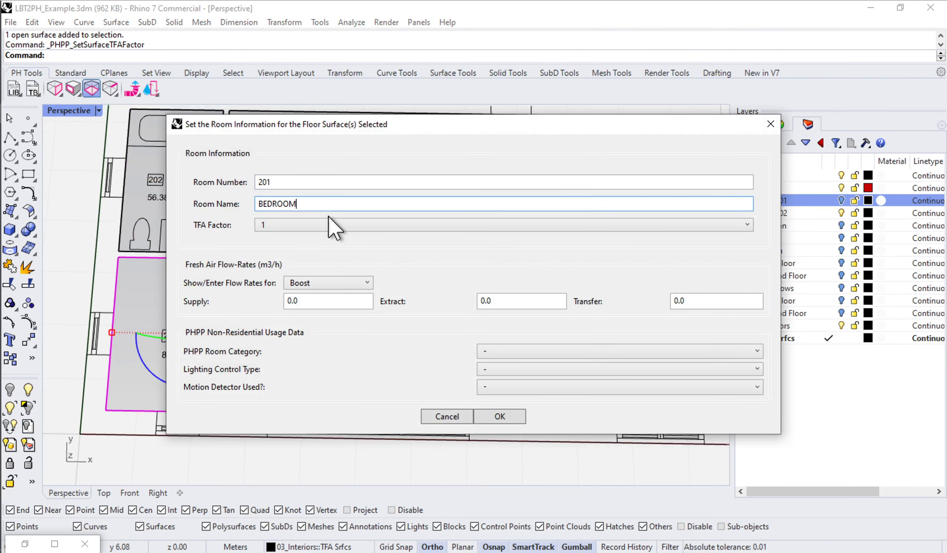
{"action": "type", "text": "BEDROOM"}
{"action": "left_click", "coordinate": [307, 301]}
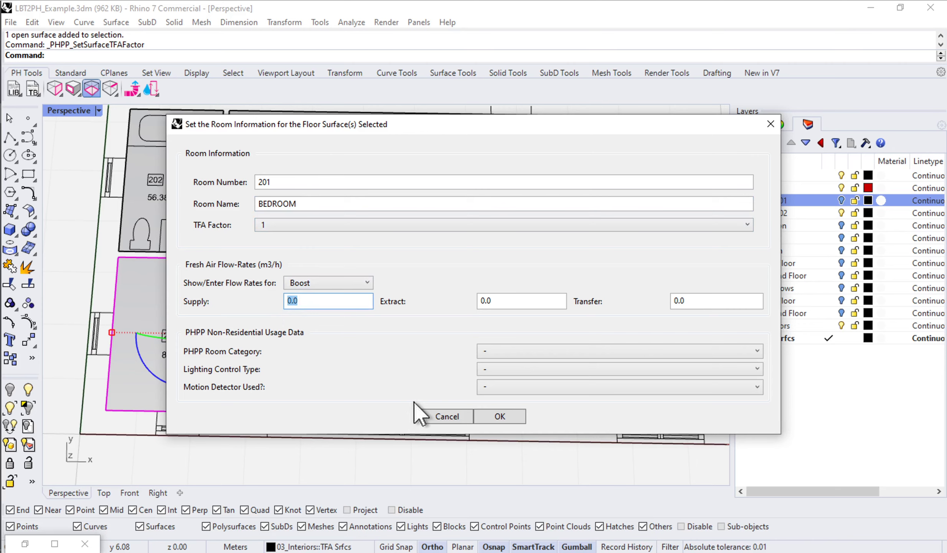
{"action": "left_click", "coordinate": [498, 419]}
{"action": "right_click_drag", "start_coordinate": [417, 245], "coordinate": [345, 268], "text": "shift"}
- Set the landing surface's room data to number 203, LANDING
{"action": "left_click", "coordinate": [339, 172]}
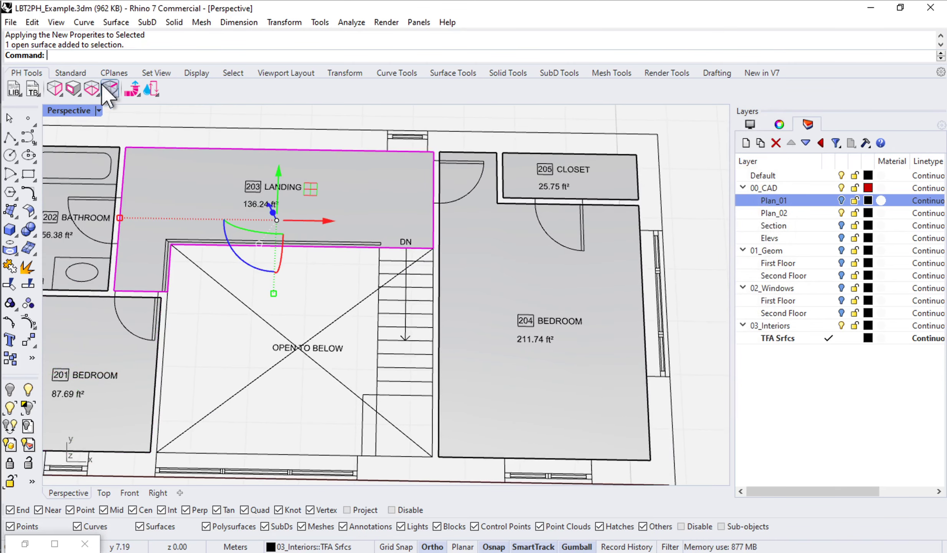
{"action": "left_click", "coordinate": [92, 89]}
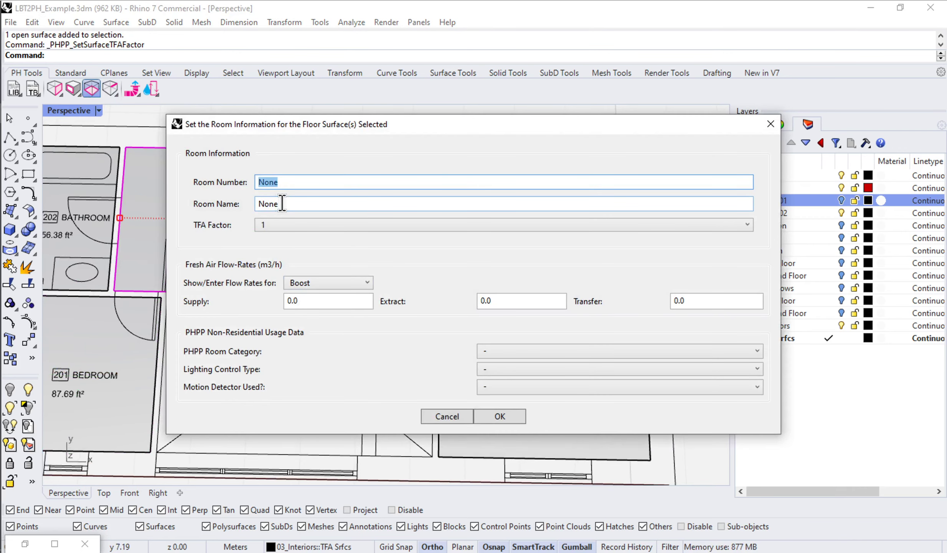
{"action": "type", "text": "203"}
{"action": "key", "text": "Tab"}
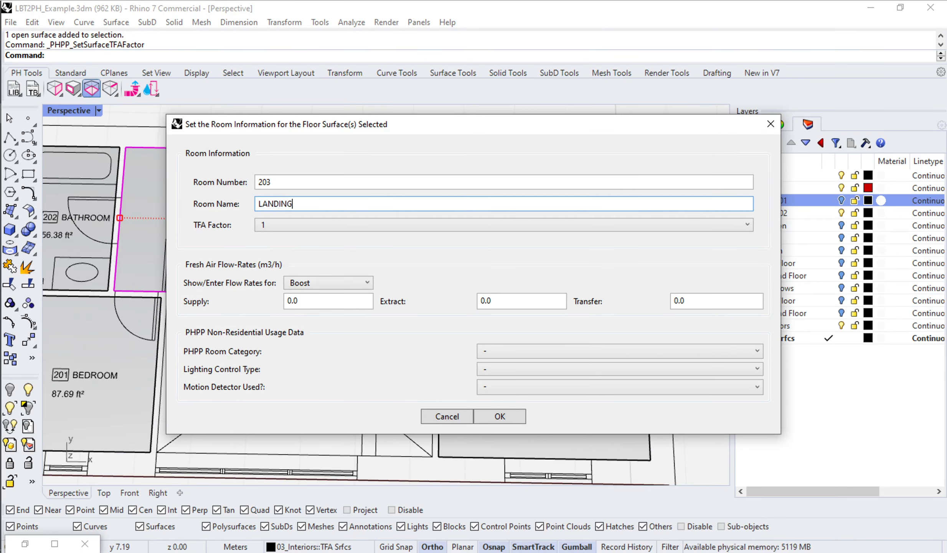
{"action": "left_click", "coordinate": [501, 415]}
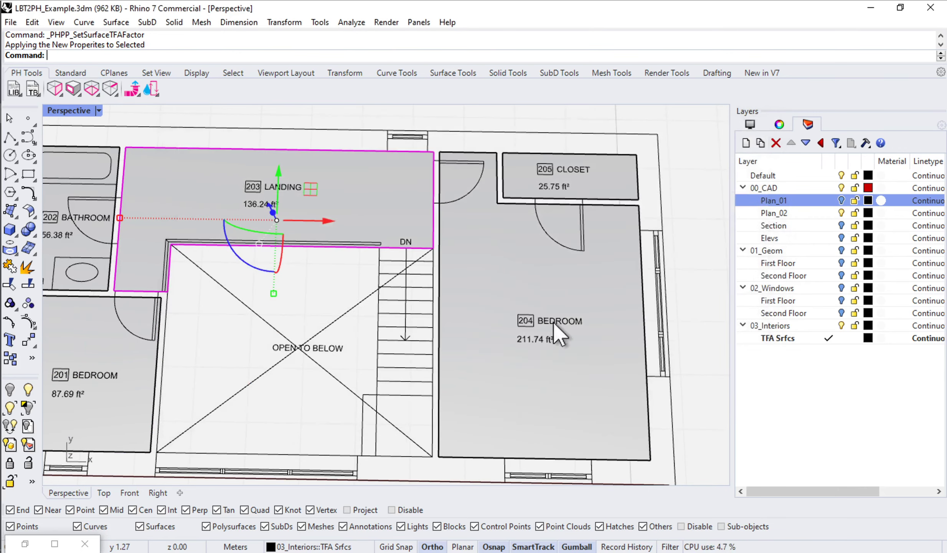
- Tag the closet surface as room 205 CLOSET
{"action": "left_click", "coordinate": [600, 181]}
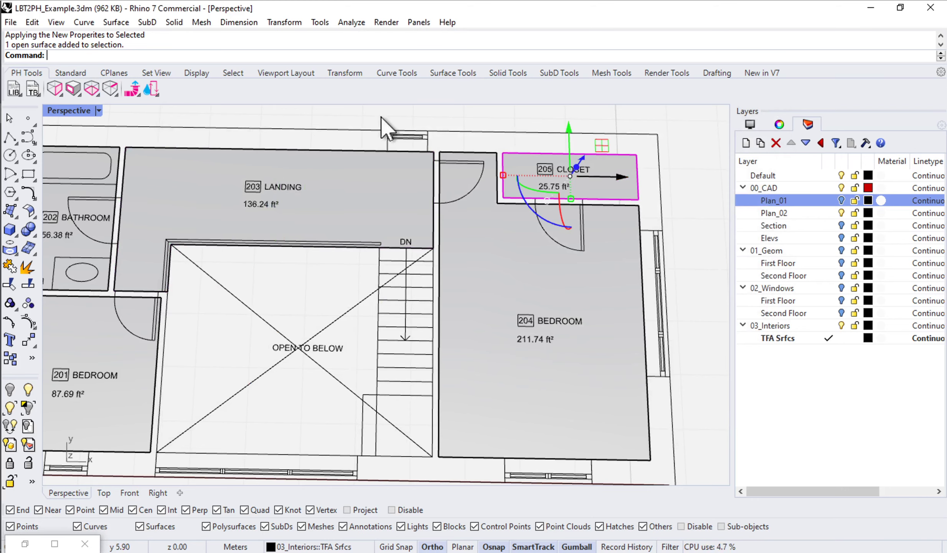
{"action": "left_click", "coordinate": [92, 89]}
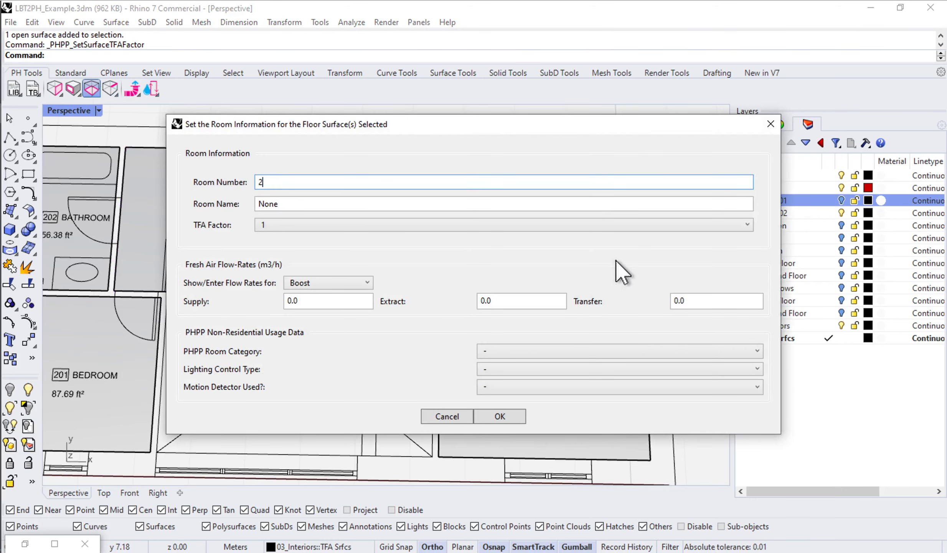
{"action": "type", "text": "204"}
{"action": "key", "text": "BackSpace"}
{"action": "type", "text": "5"}
{"action": "key", "text": "Tab"}
{"action": "type", "text": "CLOSET"}
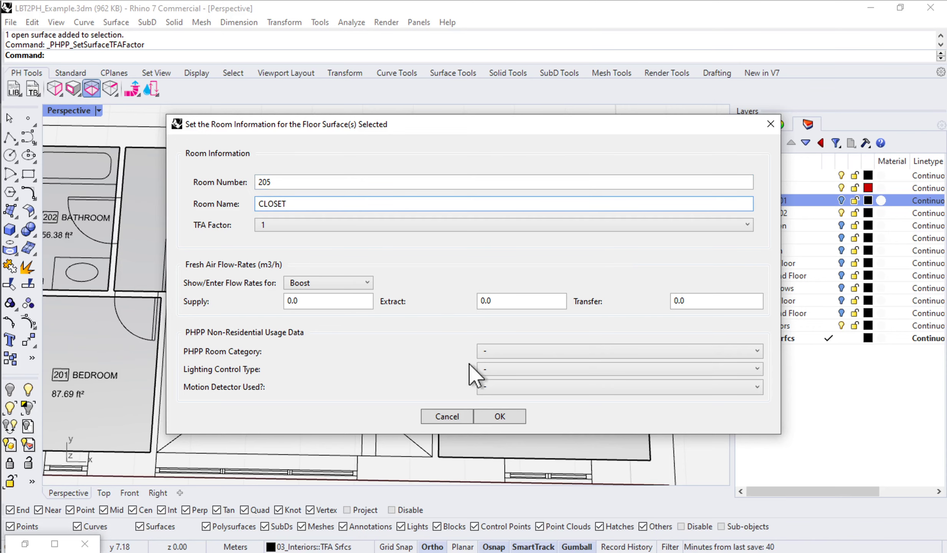
{"action": "left_click", "coordinate": [505, 412]}
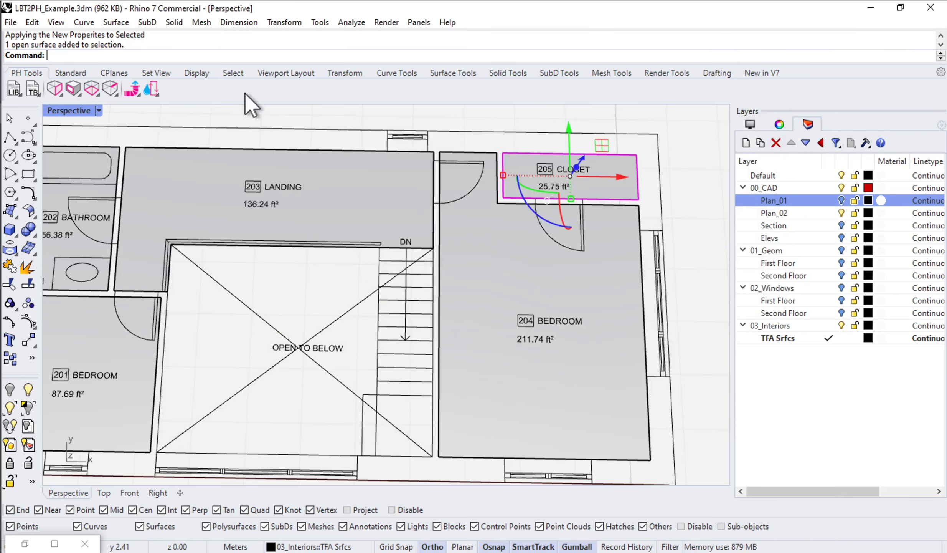
- Enter room 204 with name BEDROOM for the large bedroom, fixing a misspelling
{"action": "left_click", "coordinate": [93, 88]}
{"action": "type", "text": "204"}
{"action": "key", "text": "Tab"}
{"action": "type", "text": "CEDROOM"}
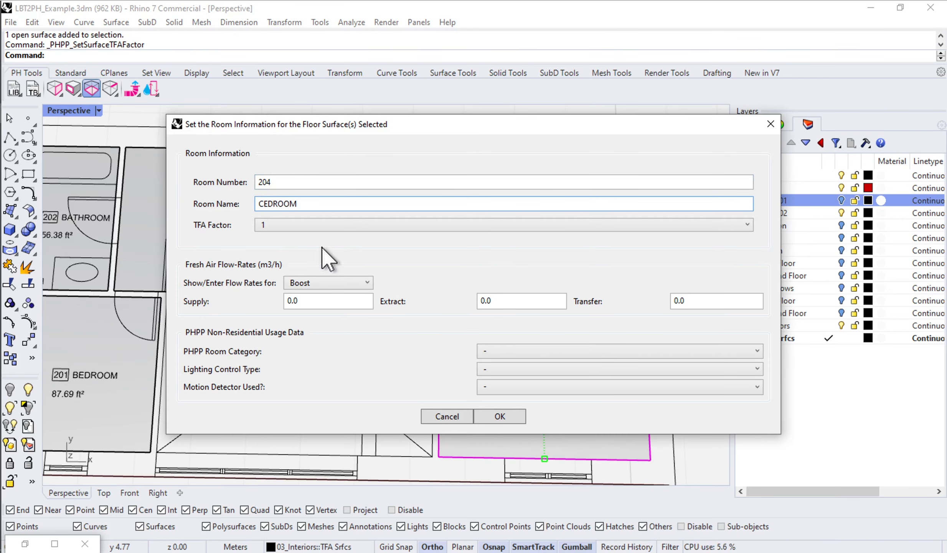
{"action": "type", "text": "as"}
{"action": "key", "text": "BackSpace"}
{"action": "key", "text": "BackSpace"}
{"action": "key", "text": "ctrl+a"}
{"action": "type", "text": "BEDROOM"}
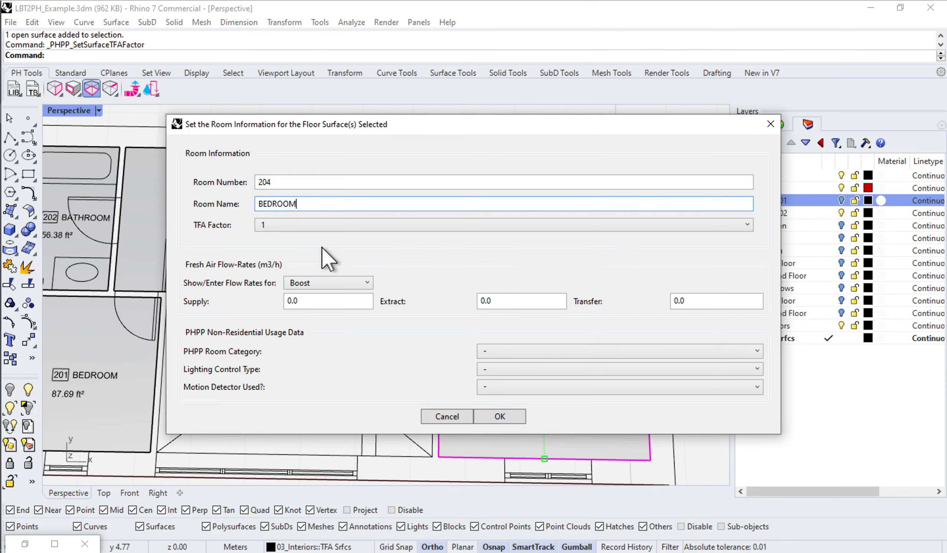
- Apply bedroom 204's data, turn off the Plan_02 layer, and window-select the five upstairs surfaces
{"action": "left_click", "coordinate": [501, 418]}
{"action": "scroll", "coordinate": [505, 395], "scroll_direction": "down", "scroll_amount": 3}
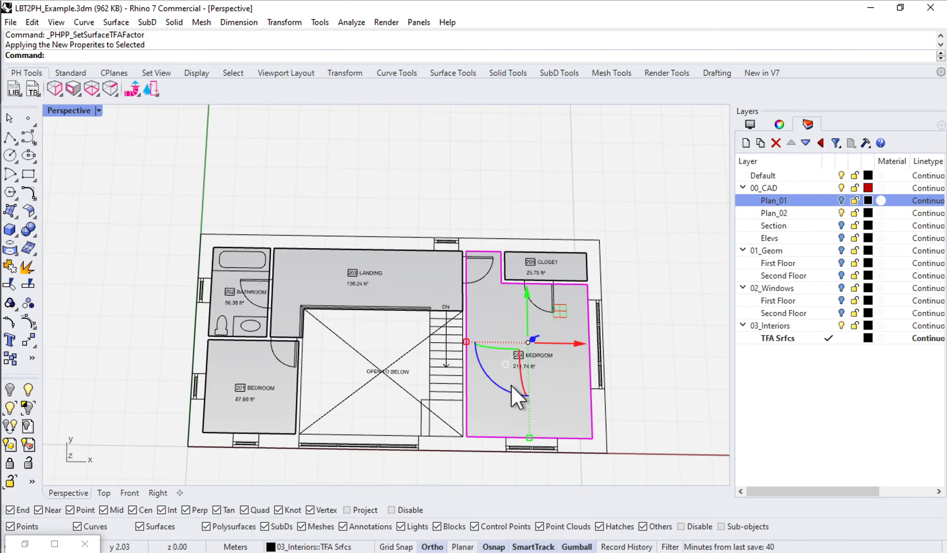
{"action": "right_click_drag", "start_coordinate": [503, 388], "coordinate": [451, 209]}
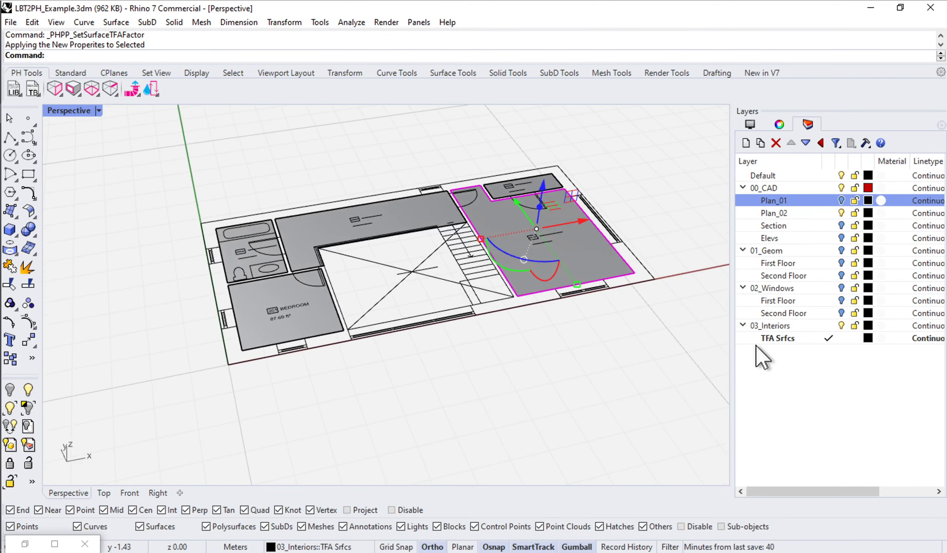
{"action": "left_click", "coordinate": [841, 212]}
{"action": "left_click_drag", "start_coordinate": [691, 427], "coordinate": [146, 147]}
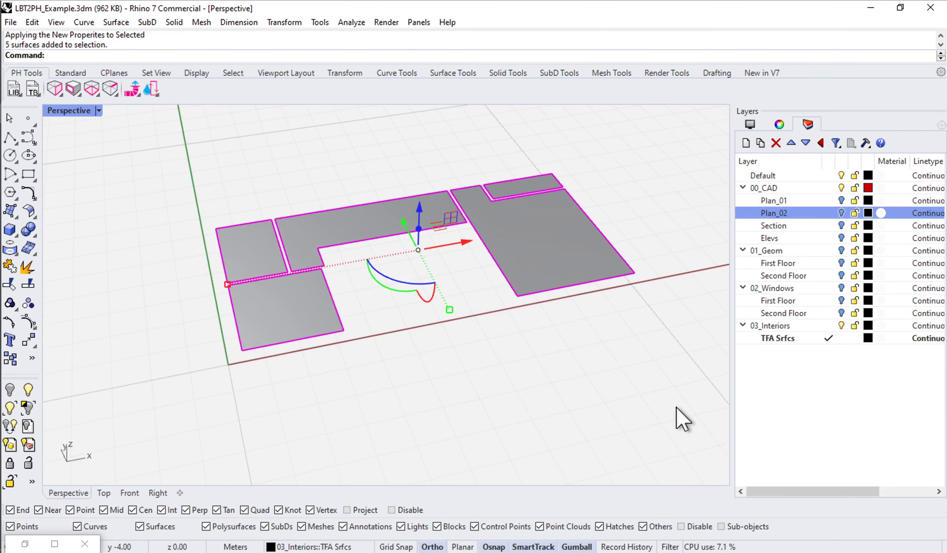
{"action": "left_click_drag", "start_coordinate": [690, 447], "coordinate": [100, 131]}
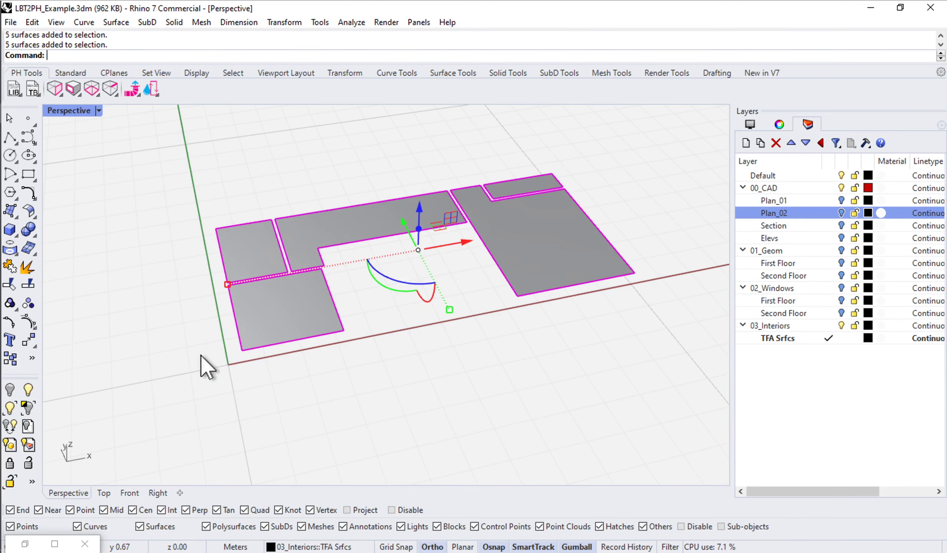
- Restore Grasshopper and select the PHPP Spaces component with its Brep | TFA Surfaces input
{"action": "left_click", "coordinate": [23, 542]}
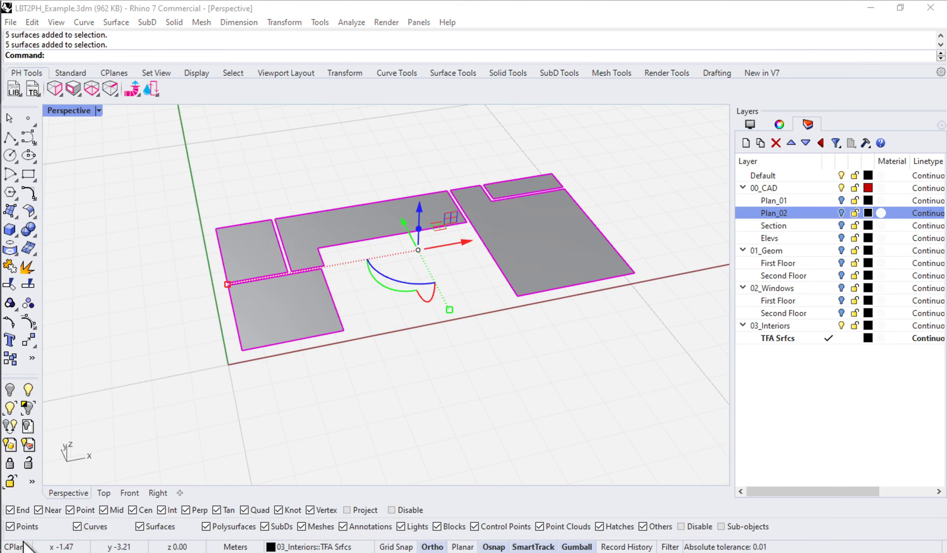
{"action": "right_click_drag", "start_coordinate": [690, 230], "coordinate": [785, 327]}
{"action": "left_click_drag", "start_coordinate": [812, 422], "coordinate": [719, 501]}
{"action": "scroll", "coordinate": [792, 417], "scroll_direction": "up", "scroll_amount": 2}
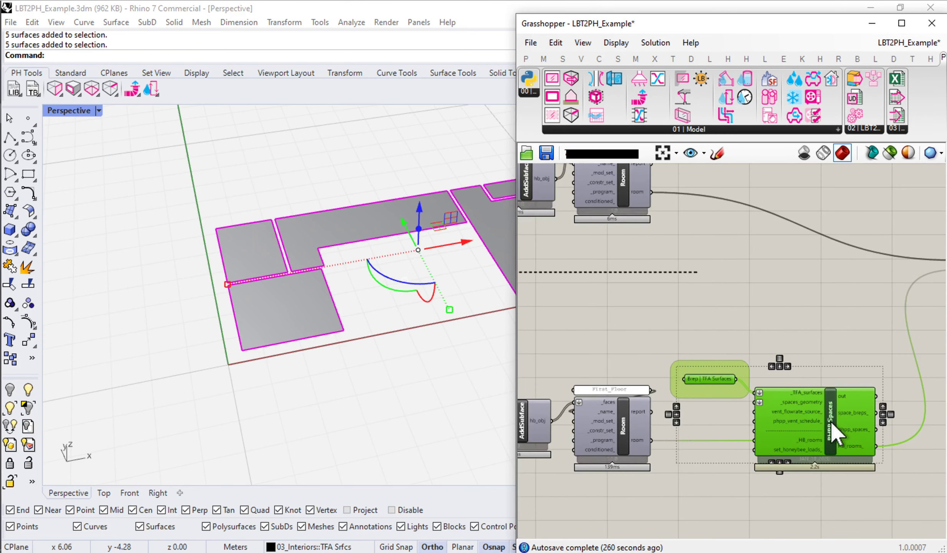
{"action": "right_click_drag", "start_coordinate": [607, 448], "coordinate": [683, 384]}
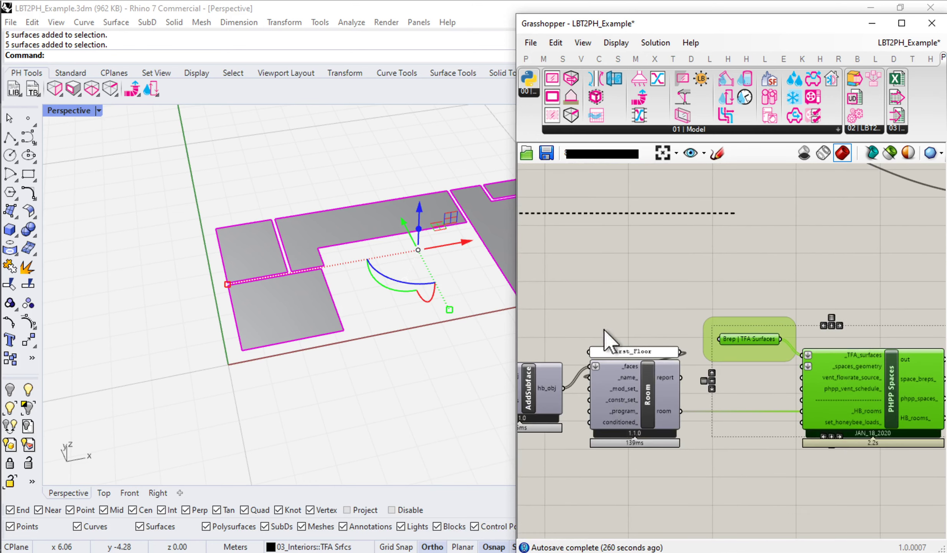
{"action": "scroll", "coordinate": [652, 364], "scroll_direction": "up", "scroll_amount": 2}
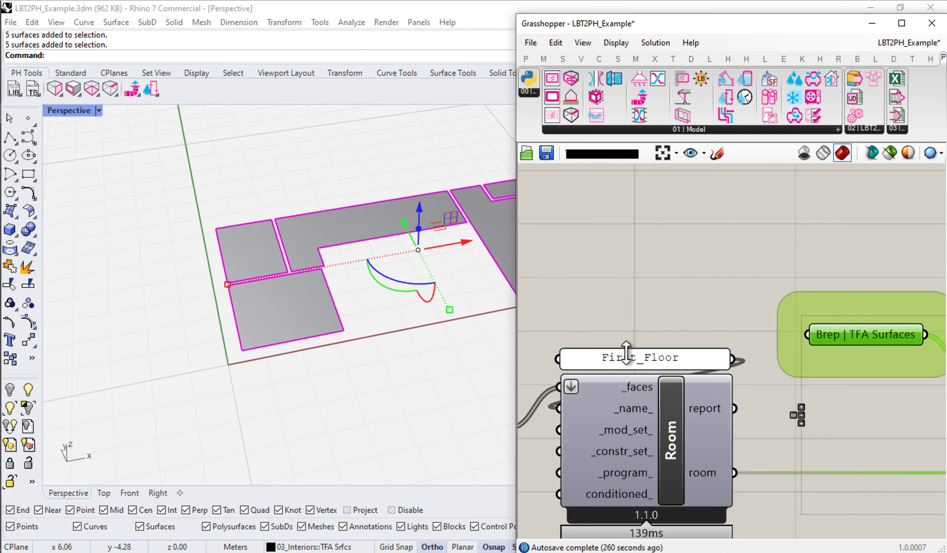
{"action": "scroll", "coordinate": [634, 380], "scroll_direction": "down", "scroll_amount": 2}
{"action": "scroll", "coordinate": [818, 377], "scroll_direction": "up", "scroll_amount": 1}
{"action": "right_click_drag", "start_coordinate": [819, 376], "coordinate": [678, 386]}
{"action": "scroll", "coordinate": [678, 384], "scroll_direction": "down", "scroll_amount": 1}
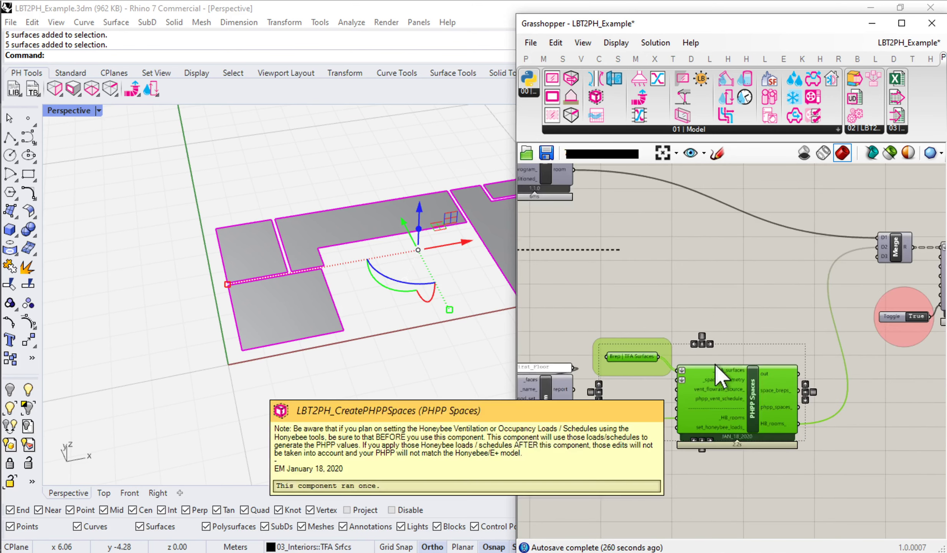
{"action": "left_click_drag", "start_coordinate": [715, 362], "coordinate": [734, 456]}
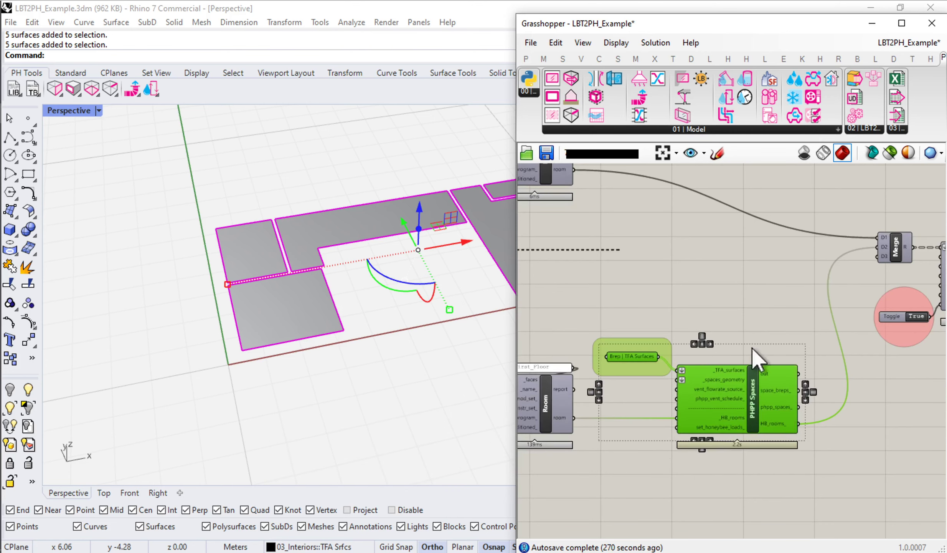
- Copy and paste PHPP Spaces with its TFA Surfaces input, placing the copy above the original
{"action": "left_click", "coordinate": [555, 43]}
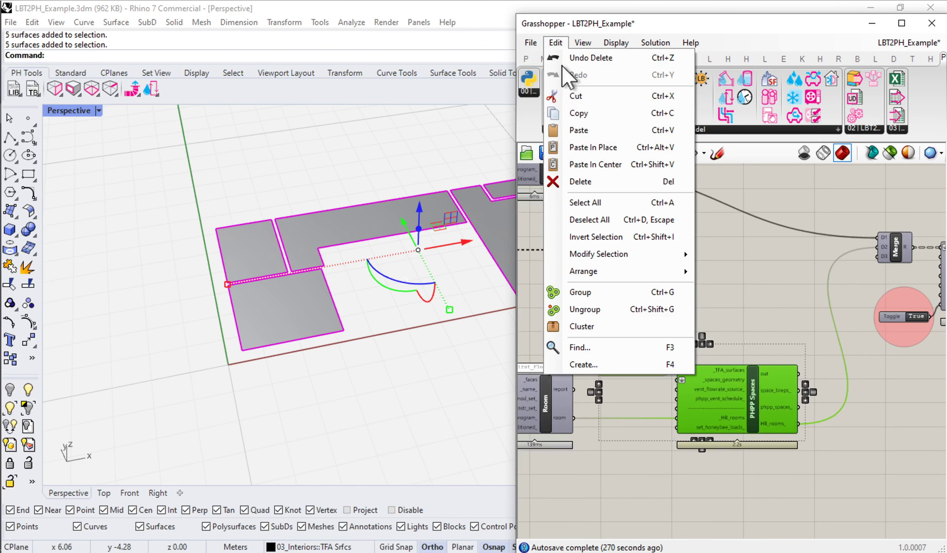
{"action": "left_click", "coordinate": [582, 116]}
{"action": "left_click", "coordinate": [559, 42]}
{"action": "left_click", "coordinate": [582, 144]}
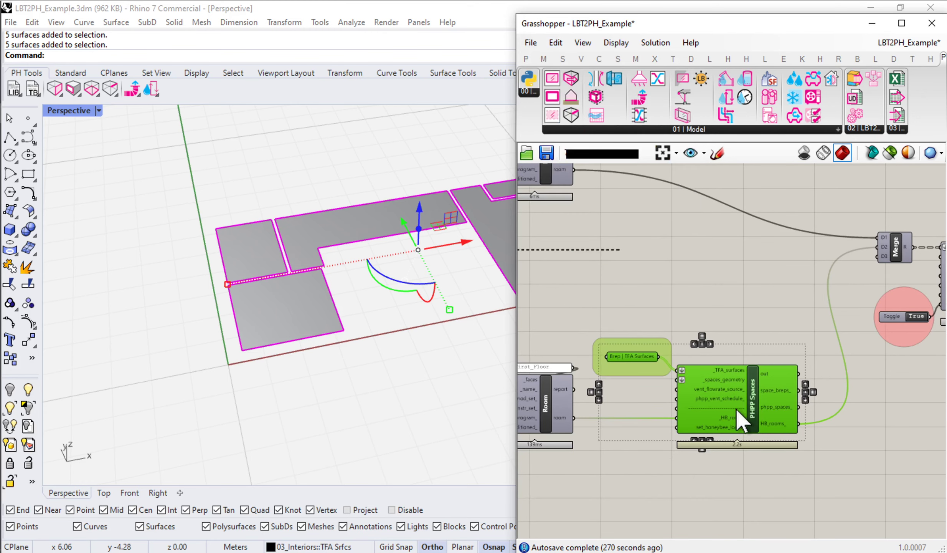
{"action": "scroll", "coordinate": [735, 407], "scroll_direction": "down", "scroll_amount": 3}
{"action": "left_click_drag", "start_coordinate": [736, 408], "coordinate": [738, 306]}
{"action": "scroll", "coordinate": [738, 306], "scroll_direction": "up", "scroll_amount": 2}
{"action": "scroll", "coordinate": [727, 309], "scroll_direction": "up", "scroll_amount": 2}
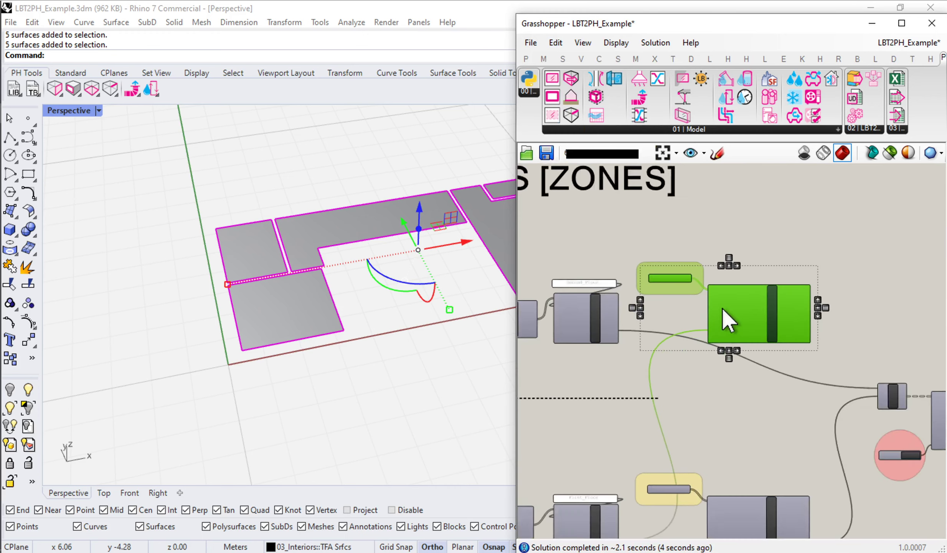
{"action": "left_click", "coordinate": [683, 212]}
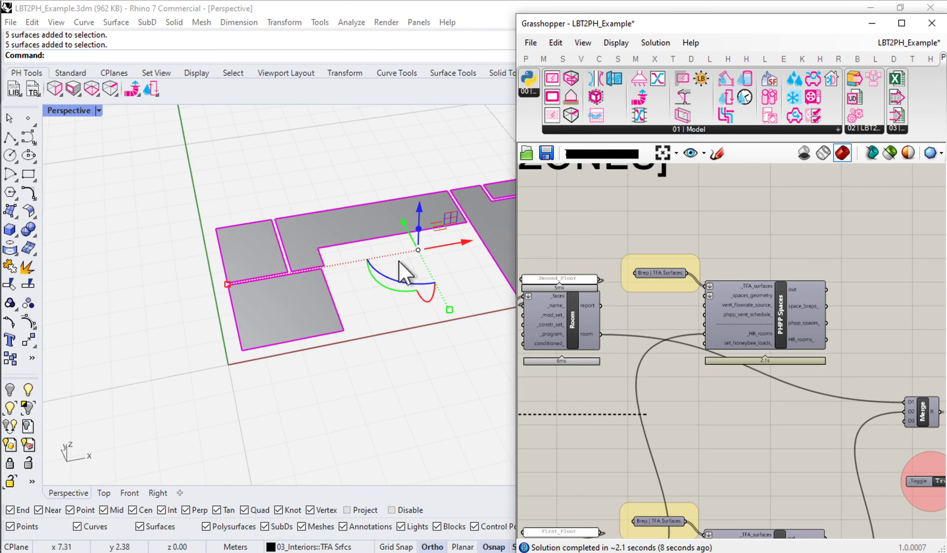
- Set the copy's Brep | TFA Surfaces input to the five selected upstairs floor surfaces
{"action": "left_click", "coordinate": [674, 273]}
{"action": "scroll", "coordinate": [657, 276], "scroll_direction": "up", "scroll_amount": 2}
{"action": "right_click", "coordinate": [651, 277]}
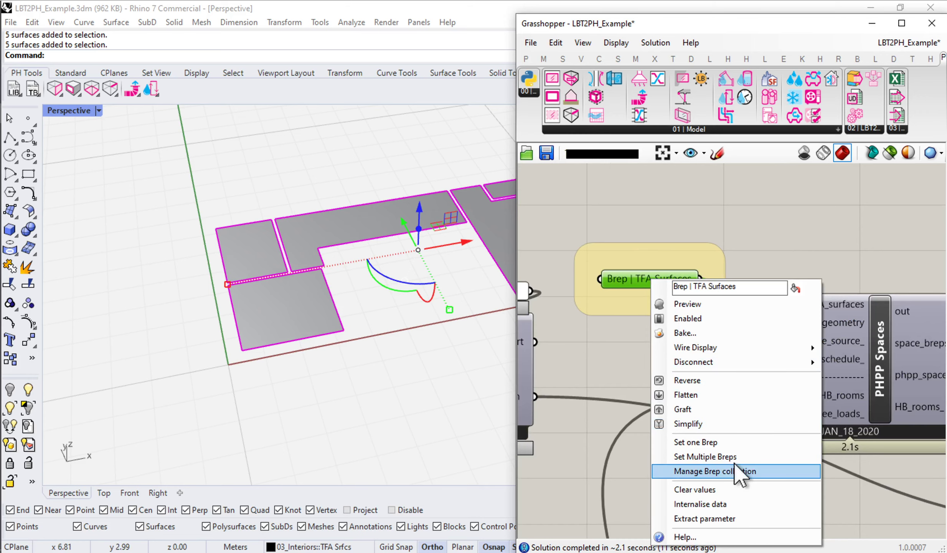
{"action": "left_click", "coordinate": [732, 456]}
- Read and dismiss the 'Un-Named' surface warning, then show the Second Floor Level group
{"action": "scroll", "coordinate": [678, 346], "scroll_direction": "down", "scroll_amount": 1}
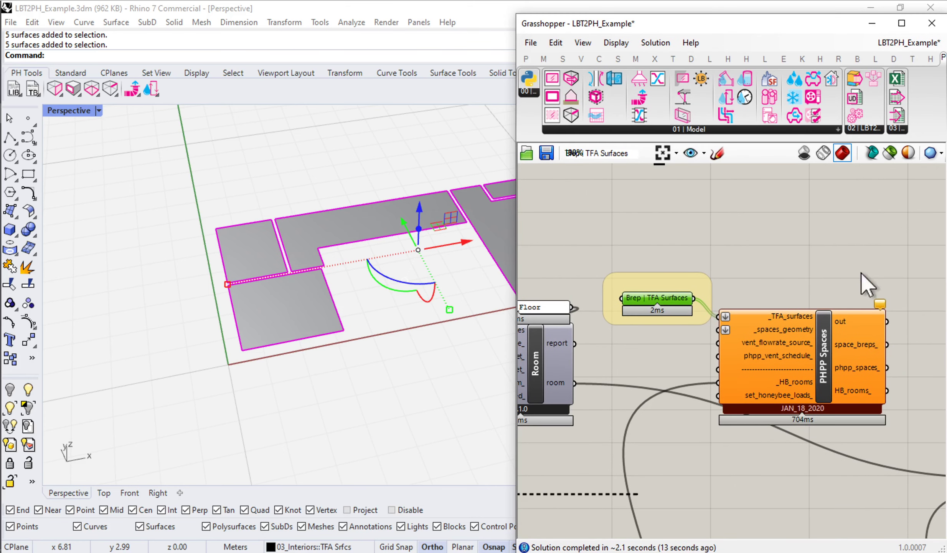
{"action": "left_click", "coordinate": [879, 305]}
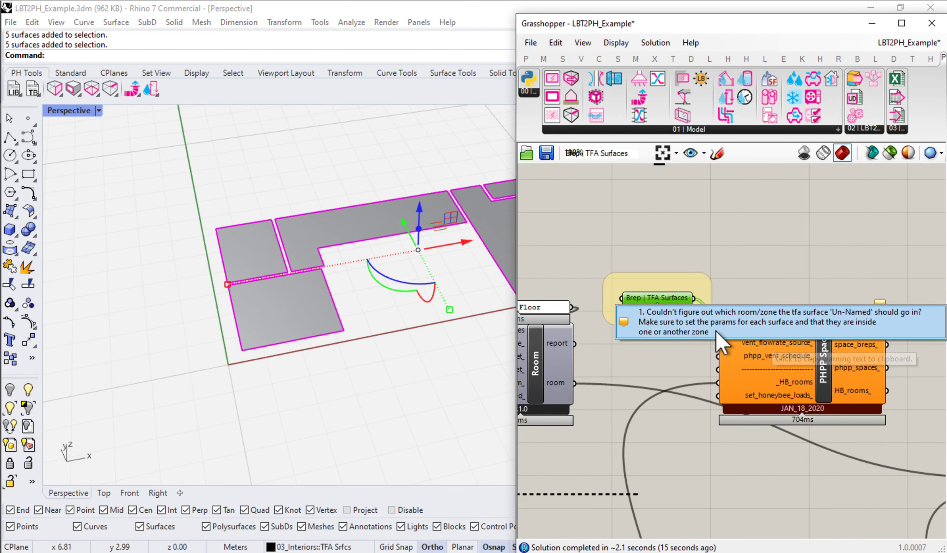
{"action": "left_click", "coordinate": [776, 330]}
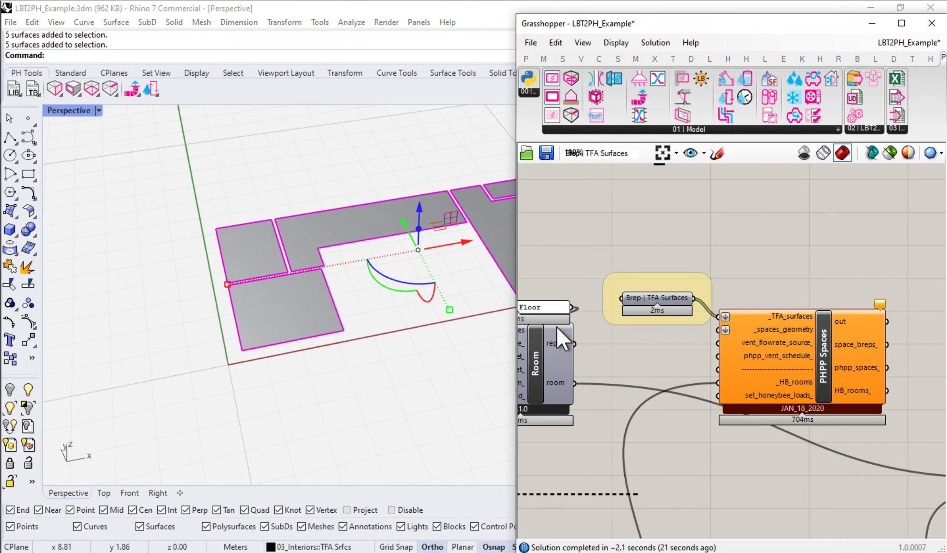
{"action": "right_click_drag", "start_coordinate": [591, 322], "coordinate": [689, 313]}
{"action": "scroll", "coordinate": [645, 328], "scroll_direction": "down", "scroll_amount": 3}
- Enable the Get Surface Params component for the Brep | Second Floor surfaces
{"action": "scroll", "coordinate": [609, 311], "scroll_direction": "up", "scroll_amount": 4}
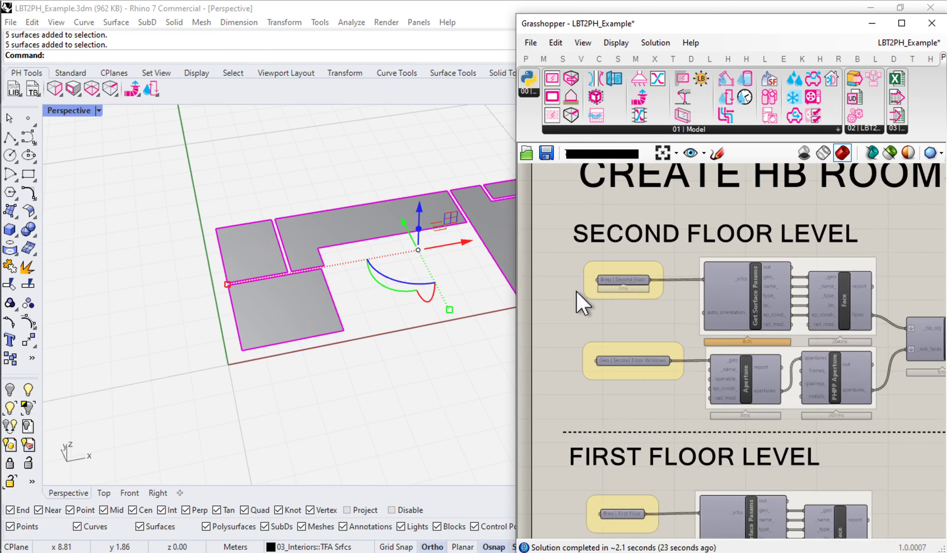
{"action": "scroll", "coordinate": [582, 304], "scroll_direction": "up", "scroll_amount": 1}
{"action": "left_click", "coordinate": [622, 276]}
{"action": "right_click", "coordinate": [723, 260]}
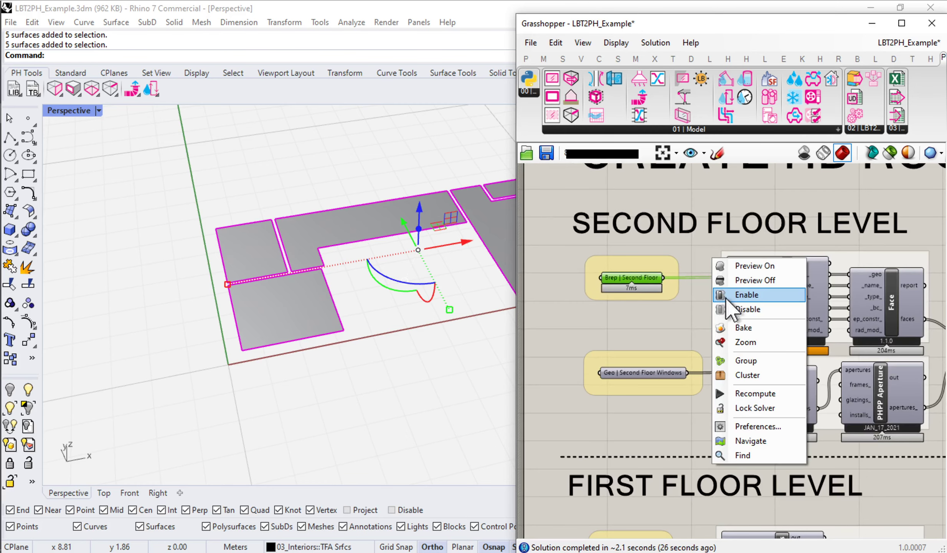
{"action": "left_click", "coordinate": [749, 266]}
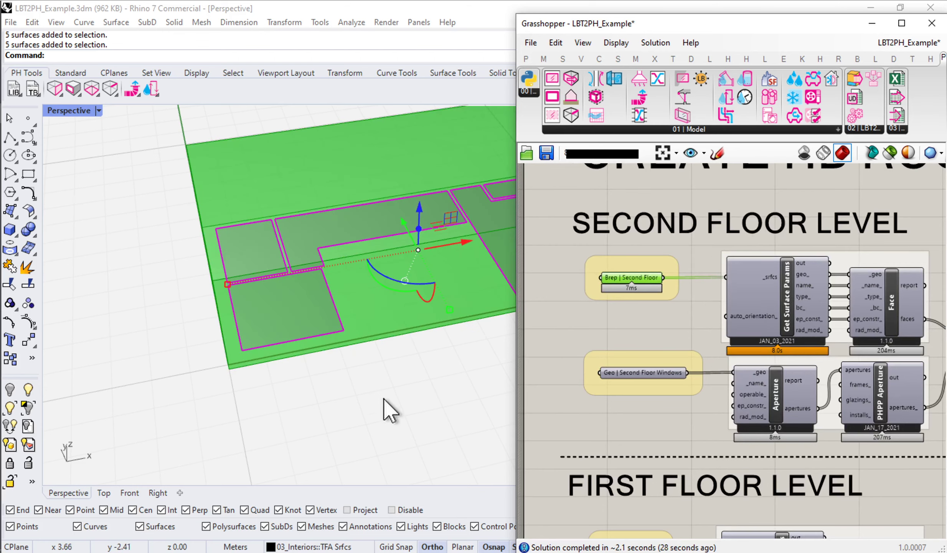
{"action": "right_click_drag", "start_coordinate": [385, 312], "coordinate": [338, 338]}
- Wire the Second_Floor Room output into the copied PHPP Spaces _HB_rooms input
{"action": "scroll", "coordinate": [645, 303], "scroll_direction": "down", "scroll_amount": 1}
{"action": "scroll", "coordinate": [644, 303], "scroll_direction": "down", "scroll_amount": 1}
{"action": "right_click_drag", "start_coordinate": [825, 329], "coordinate": [682, 332]}
{"action": "scroll", "coordinate": [705, 518], "scroll_direction": "up", "scroll_amount": 2}
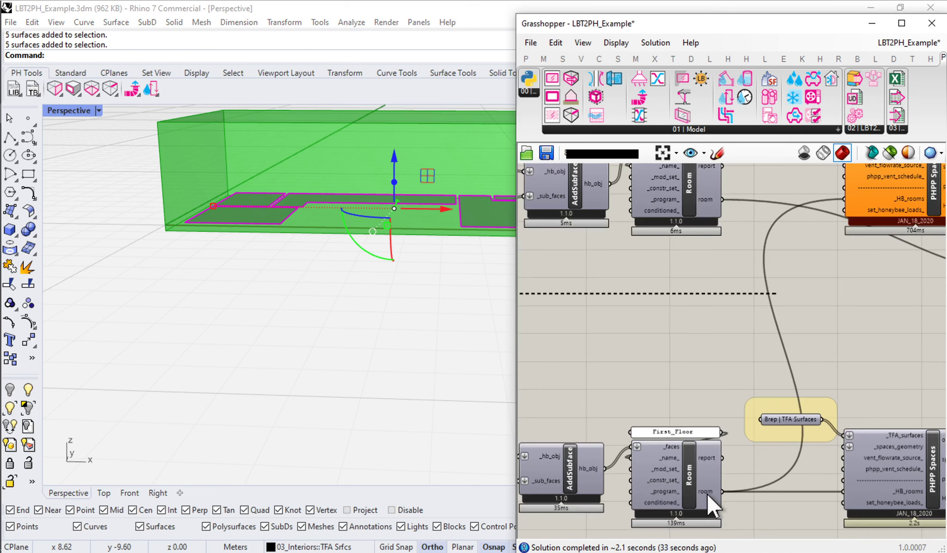
{"action": "mouse_move", "coordinate": [707, 492]}
{"action": "left_click_drag", "start_coordinate": [723, 199], "coordinate": [856, 198]}
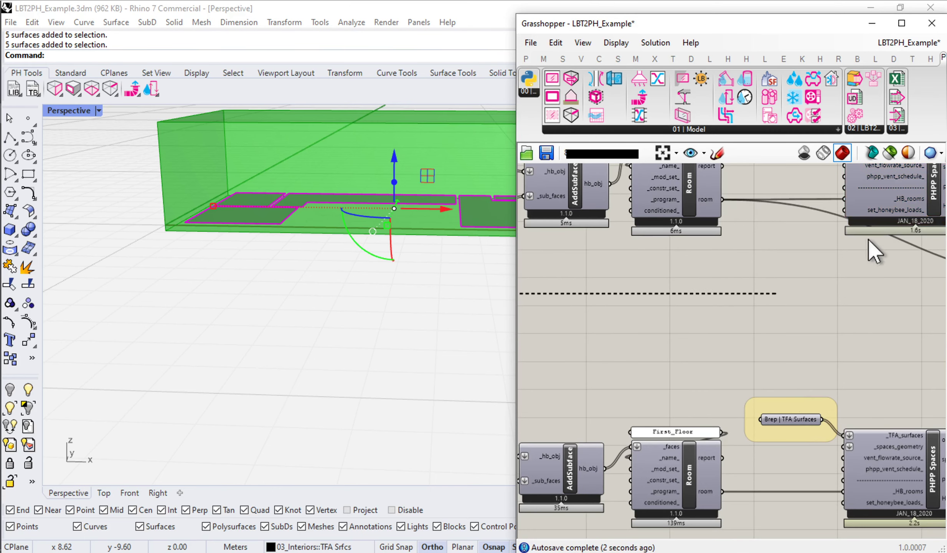
{"action": "right_click_drag", "start_coordinate": [871, 248], "coordinate": [755, 350]}
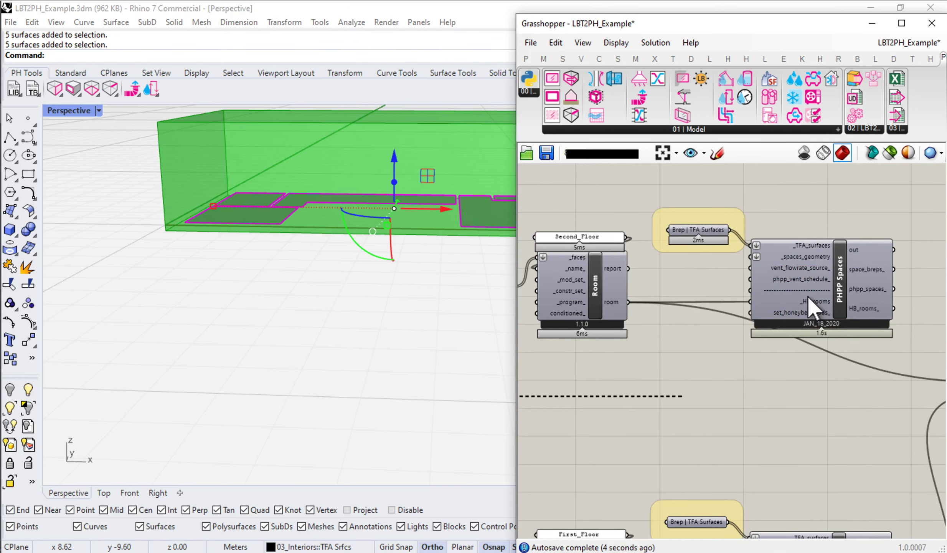
{"action": "scroll", "coordinate": [819, 303], "scroll_direction": "down", "scroll_amount": 3}
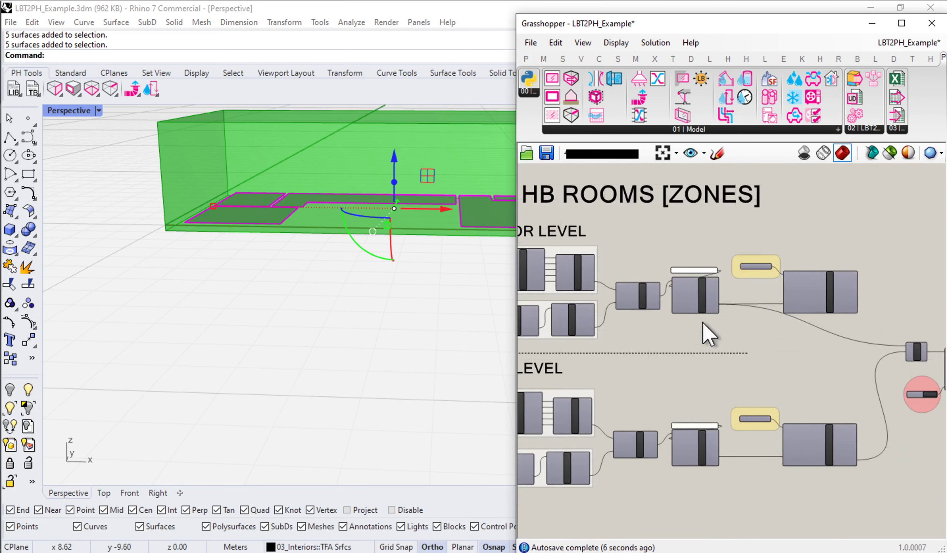
- Turn off the Rhino preview of the green room volume
{"action": "right_click_drag", "start_coordinate": [739, 310], "coordinate": [848, 256]}
{"action": "right_click", "coordinate": [696, 268]}
{"action": "left_click", "coordinate": [719, 292]}
- Add a Brep parameter fed by the second floor's PHPP Spaces space_breps_ output
{"action": "scroll", "coordinate": [849, 258], "scroll_direction": "up", "scroll_amount": 3}
{"action": "double_click", "coordinate": [880, 255]}
{"action": "type", "text": "br"}
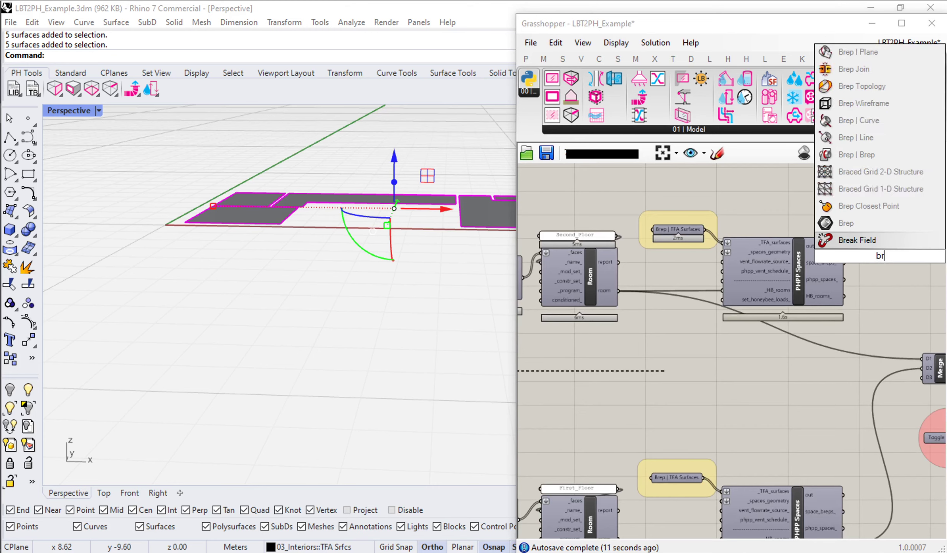
{"action": "type", "text": "ep"}
{"action": "left_click", "coordinate": [856, 238]}
{"action": "scroll", "coordinate": [835, 256], "scroll_direction": "up", "scroll_amount": 2}
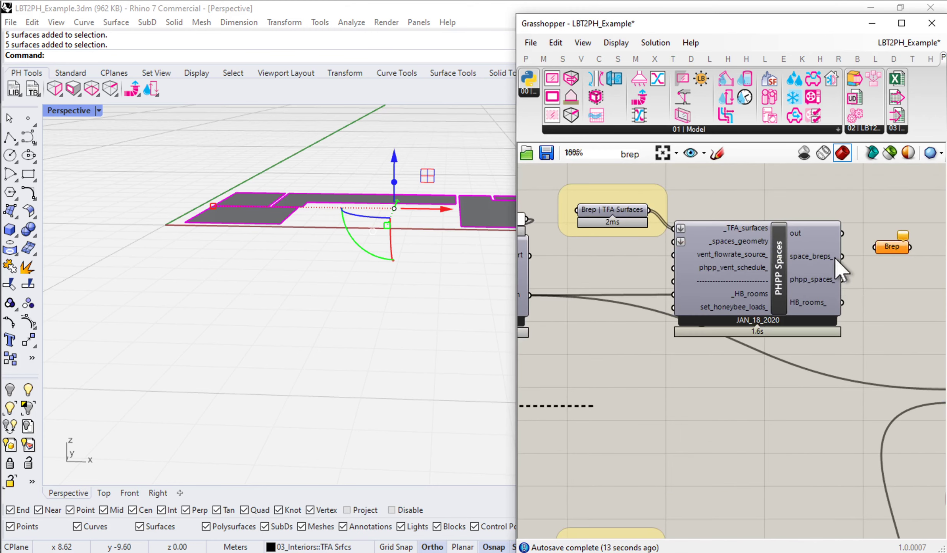
{"action": "left_click_drag", "start_coordinate": [870, 249], "coordinate": [872, 249]}
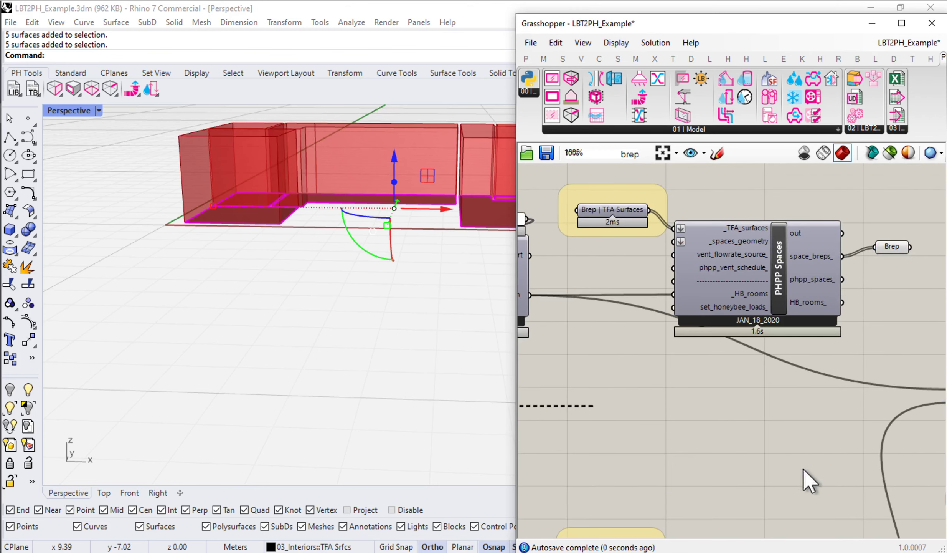
- Add a second Brep parameter on the first floor's space_breps_ output and place it beside PHPP Spaces
{"action": "right_click_drag", "start_coordinate": [806, 478], "coordinate": [751, 323]}
{"action": "double_click", "coordinate": [802, 380]}
{"action": "type", "text": "brep"}
{"action": "left_click", "coordinate": [793, 363]}
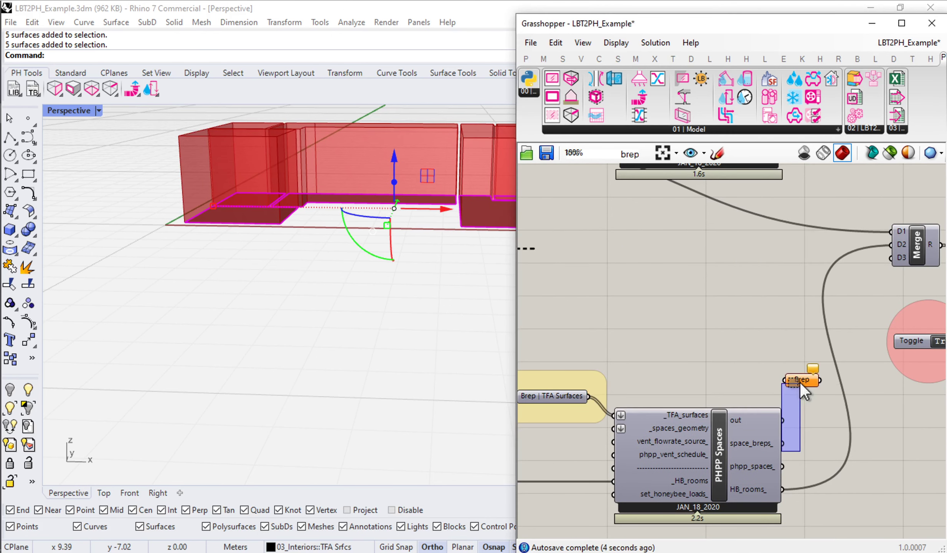
{"action": "left_click_drag", "start_coordinate": [786, 405], "coordinate": [783, 443]}
{"action": "left_click_drag", "start_coordinate": [808, 391], "coordinate": [833, 426]}
{"action": "scroll", "coordinate": [274, 307], "scroll_direction": "down", "scroll_amount": 3}
{"action": "right_click_drag", "start_coordinate": [274, 307], "coordinate": [375, 202]}
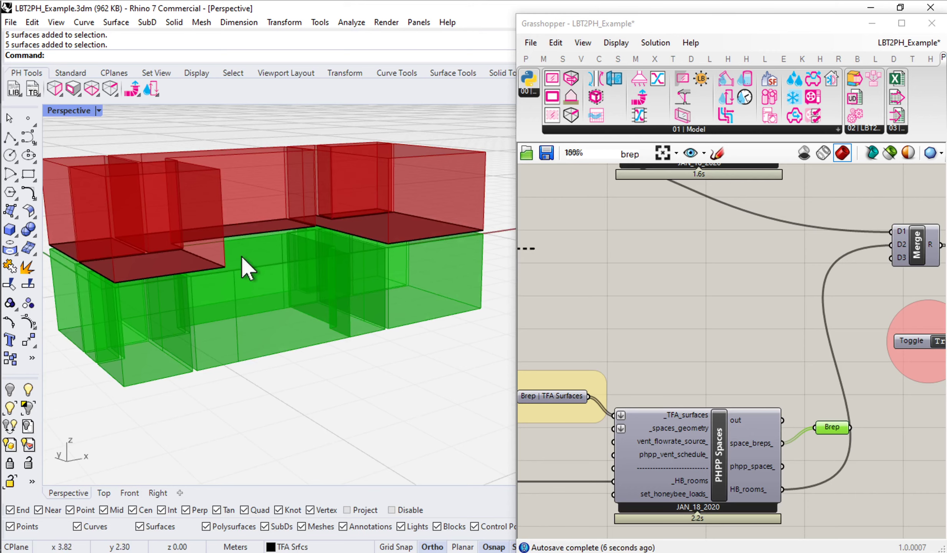
- Connect the second-floor PHPP Spaces HB_rooms_ output to the Merge component's D1 input
{"action": "right_click_drag", "start_coordinate": [364, 233], "coordinate": [368, 280]}
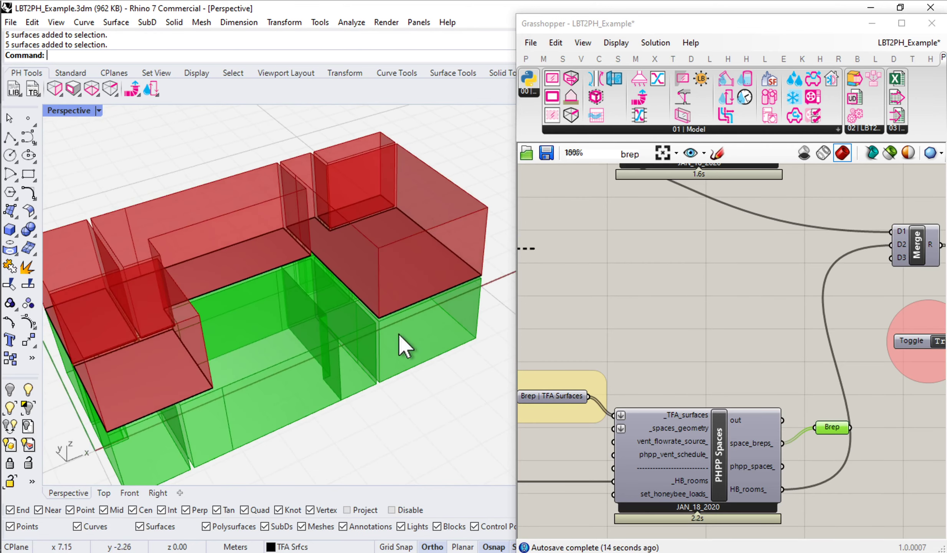
{"action": "scroll", "coordinate": [691, 318], "scroll_direction": "down", "scroll_amount": 2}
{"action": "right_click_drag", "start_coordinate": [798, 314], "coordinate": [752, 330]}
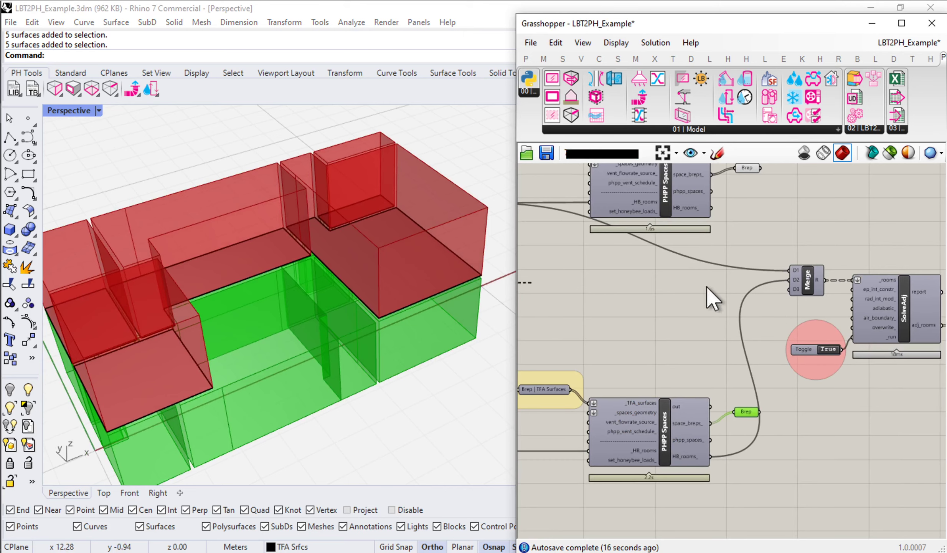
{"action": "scroll", "coordinate": [714, 252], "scroll_direction": "up", "scroll_amount": 2}
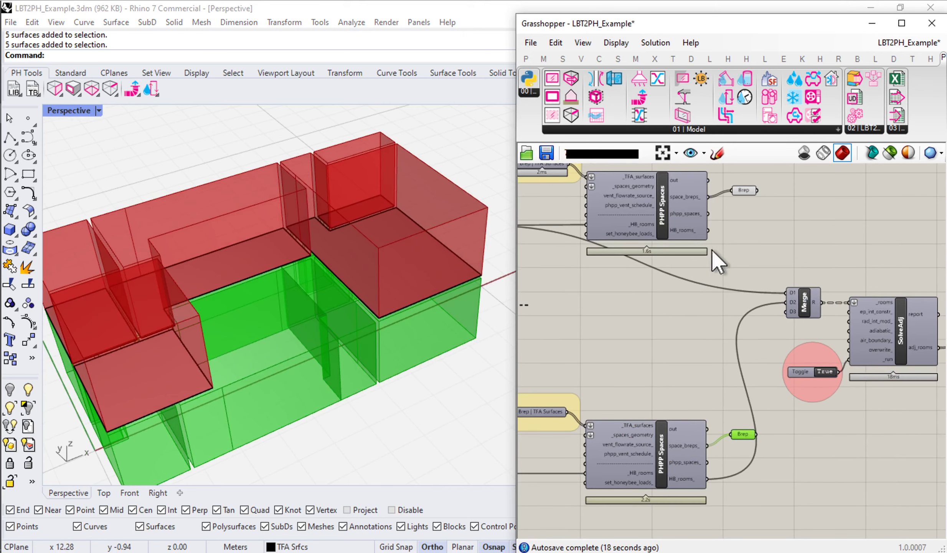
{"action": "mouse_move", "coordinate": [673, 229]}
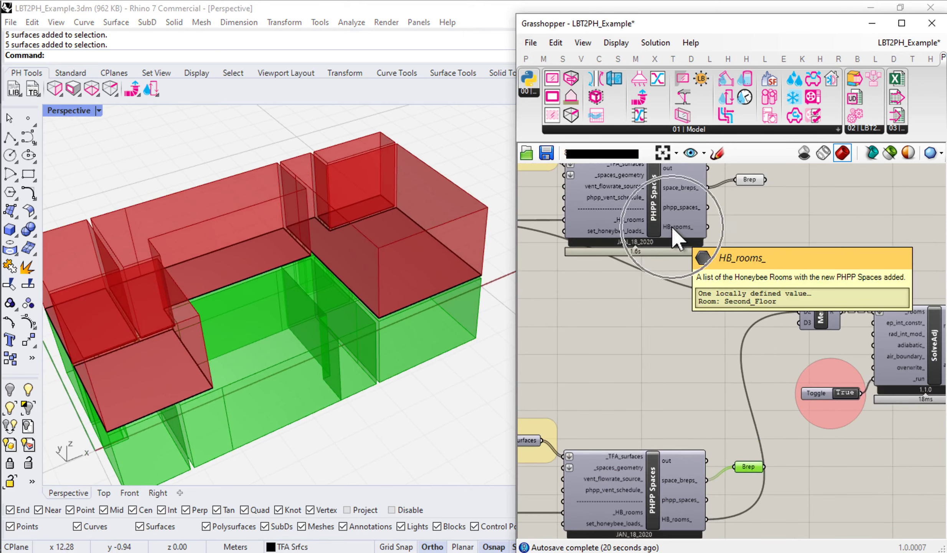
{"action": "left_click_drag", "start_coordinate": [708, 227], "coordinate": [803, 303], "text": "shift"}
{"action": "mouse_move", "coordinate": [810, 308]}
{"action": "scroll", "coordinate": [809, 307], "scroll_direction": "down", "scroll_amount": 3}
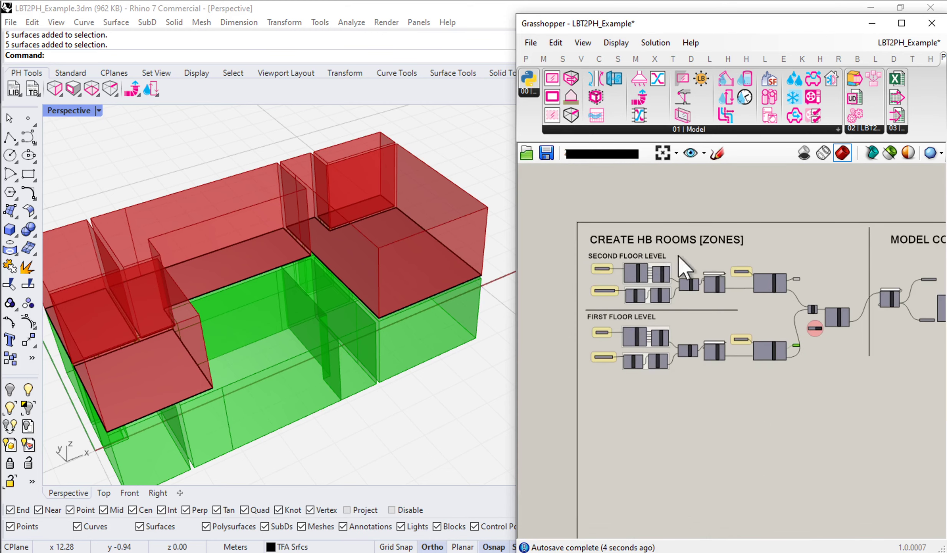
{"action": "right_click_drag", "start_coordinate": [888, 339], "coordinate": [682, 334]}
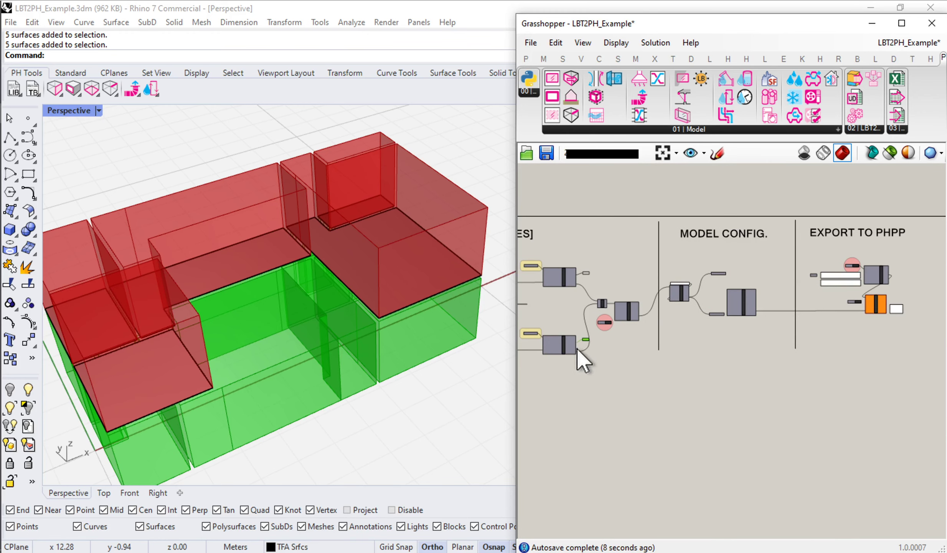
{"action": "right_click_drag", "start_coordinate": [578, 347], "coordinate": [725, 347]}
{"action": "scroll", "coordinate": [714, 349], "scroll_direction": "up", "scroll_amount": 4}
{"action": "left_click_drag", "start_coordinate": [794, 404], "coordinate": [677, 171]}
{"action": "scroll", "coordinate": [729, 195], "scroll_direction": "up", "scroll_amount": 3}
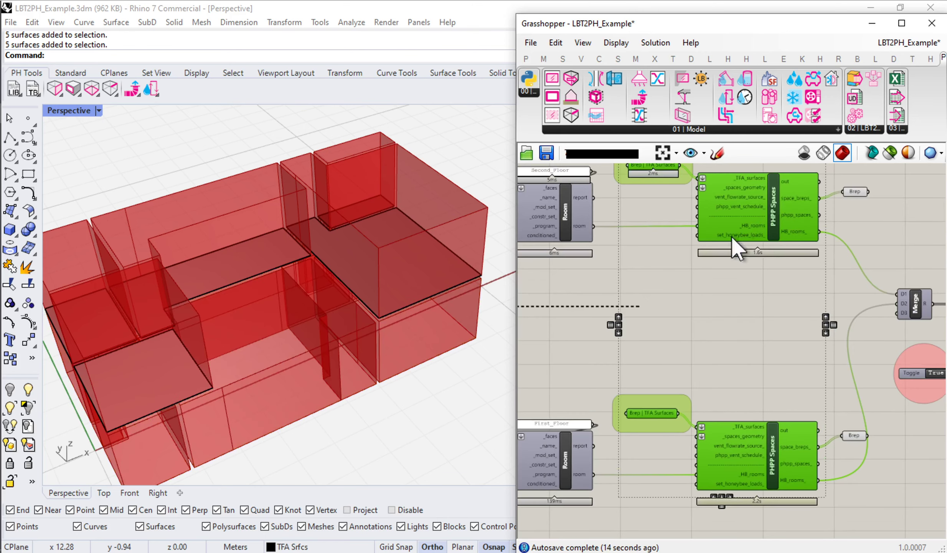
{"action": "scroll", "coordinate": [755, 233], "scroll_direction": "down", "scroll_amount": 2}
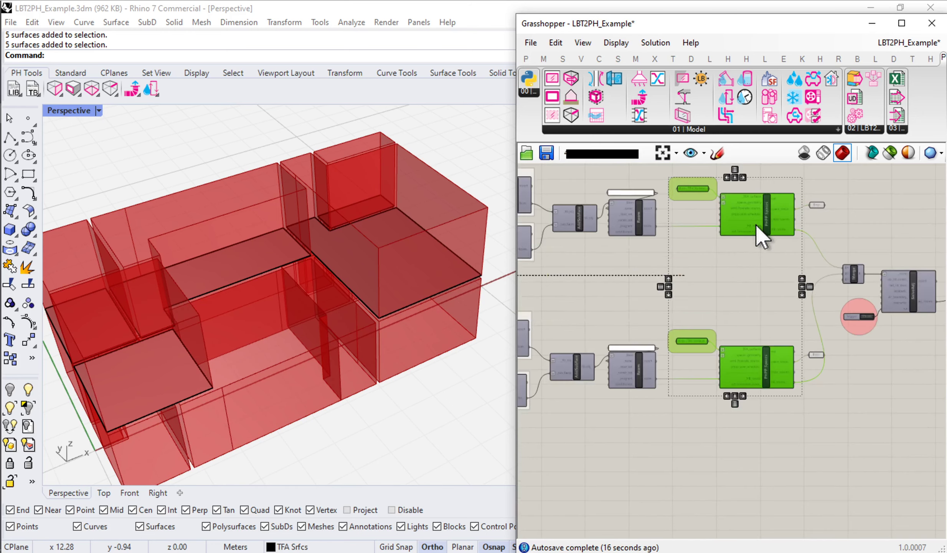
{"action": "scroll", "coordinate": [756, 223], "scroll_direction": "down", "scroll_amount": 2}
{"action": "right_click_drag", "start_coordinate": [733, 259], "coordinate": [734, 283]}
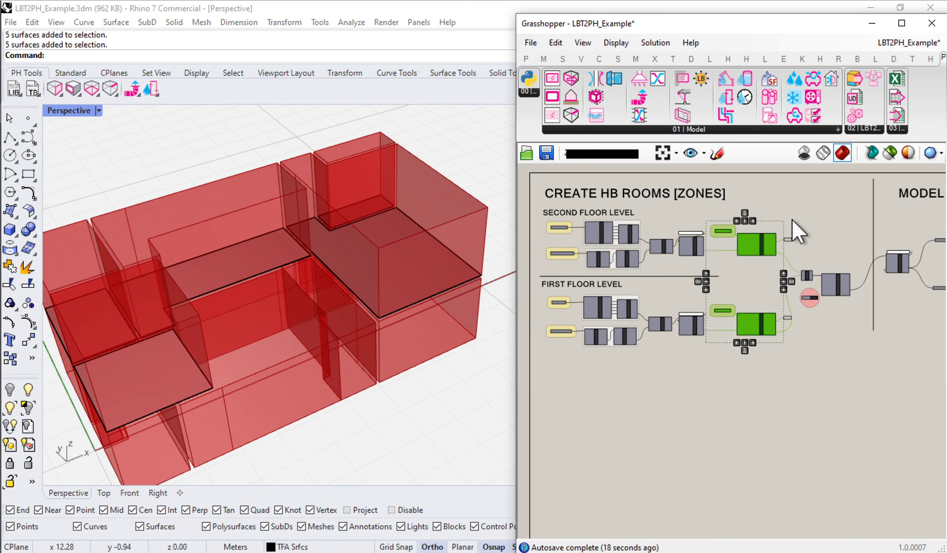
{"action": "left_click", "coordinate": [807, 218]}
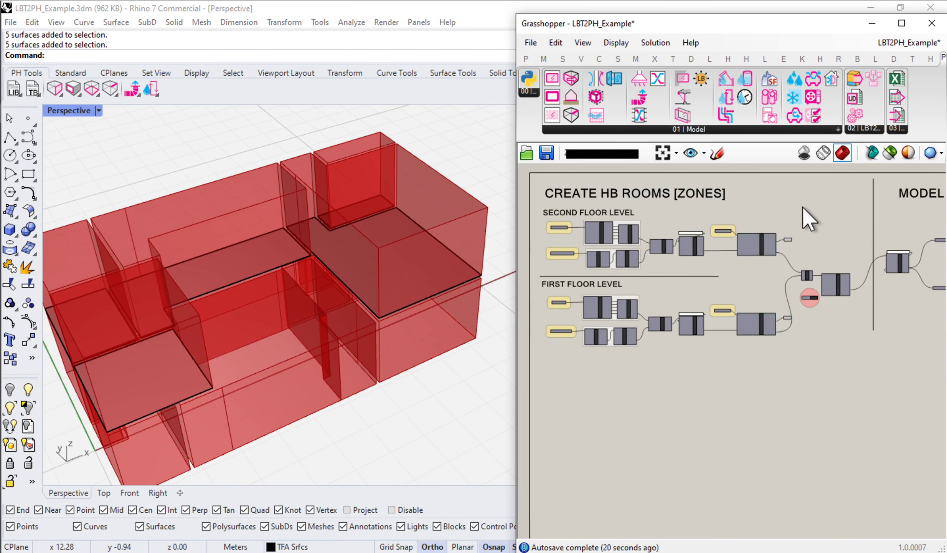